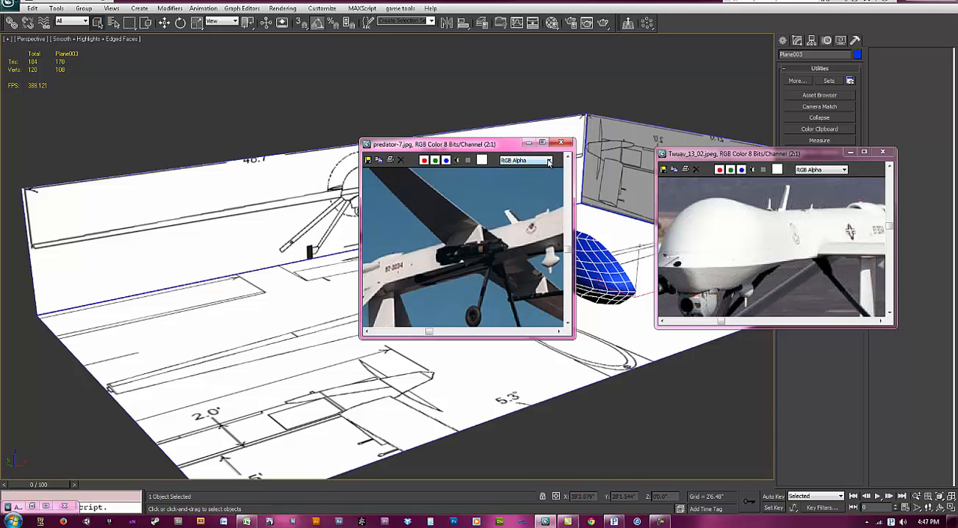
Step: Minimize the predator-7.jpg and Twuav_13_02.jpeg reference images and close the Asset Browser
left_click(528, 143)
scroll(828, 236, "down", 2)
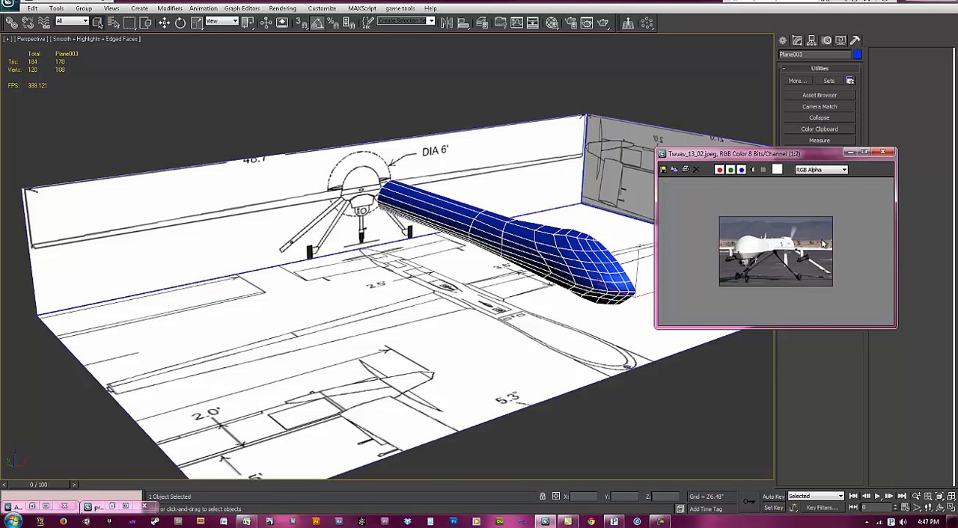
scroll(829, 240, "up", 1)
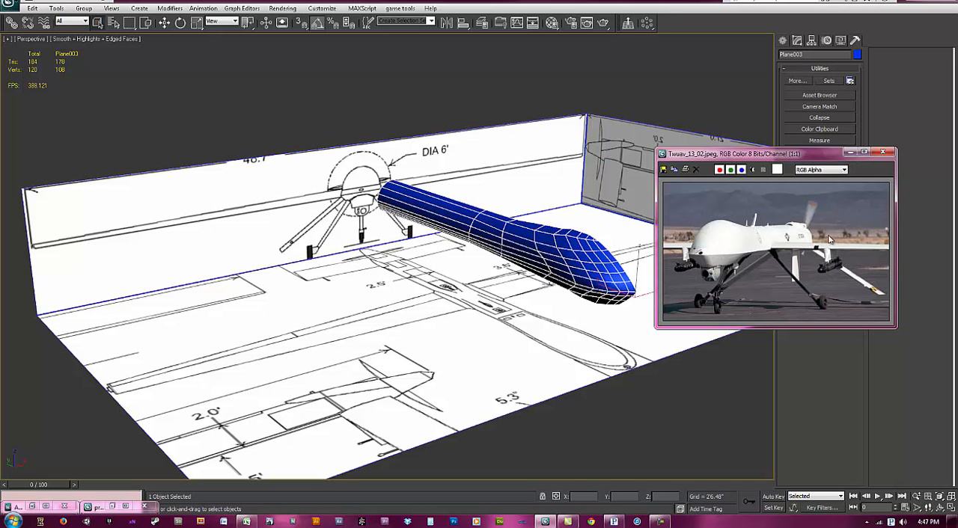
left_click(850, 151)
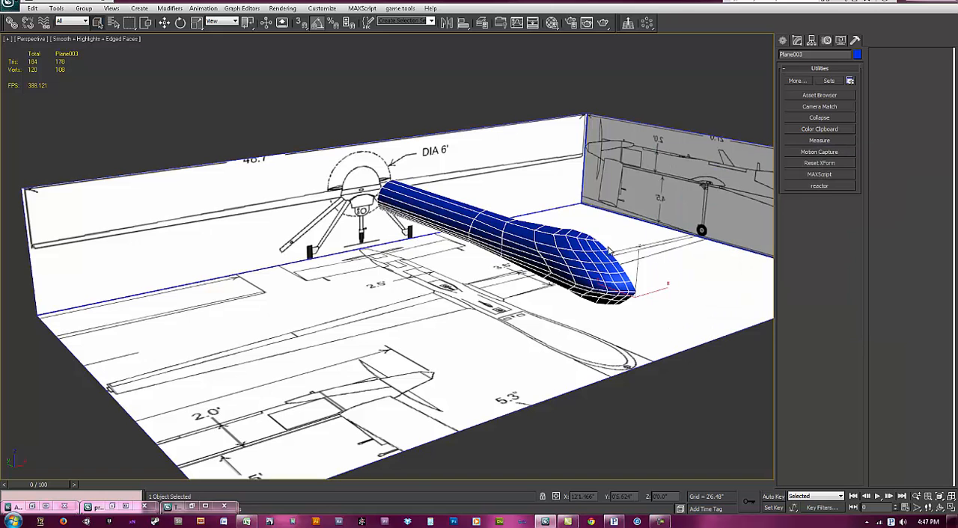
left_click(45, 506)
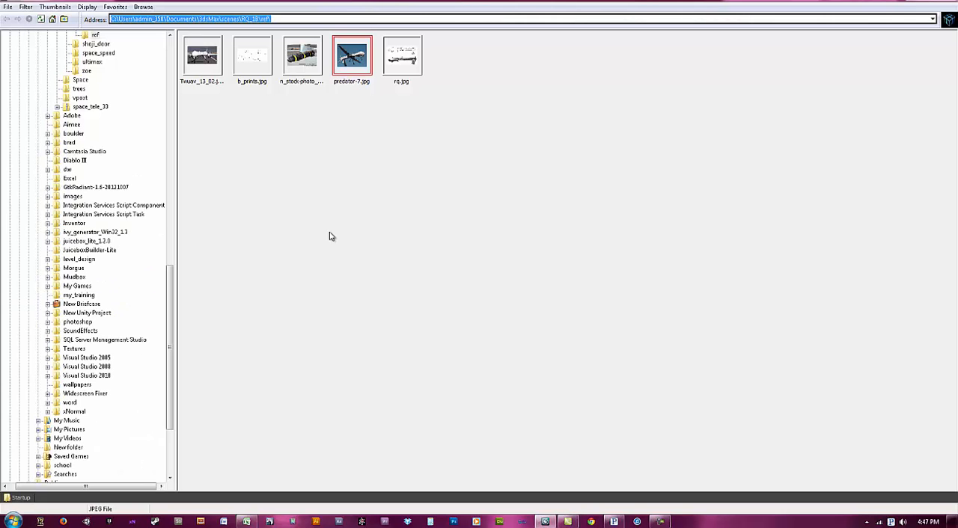
left_click(948, 1)
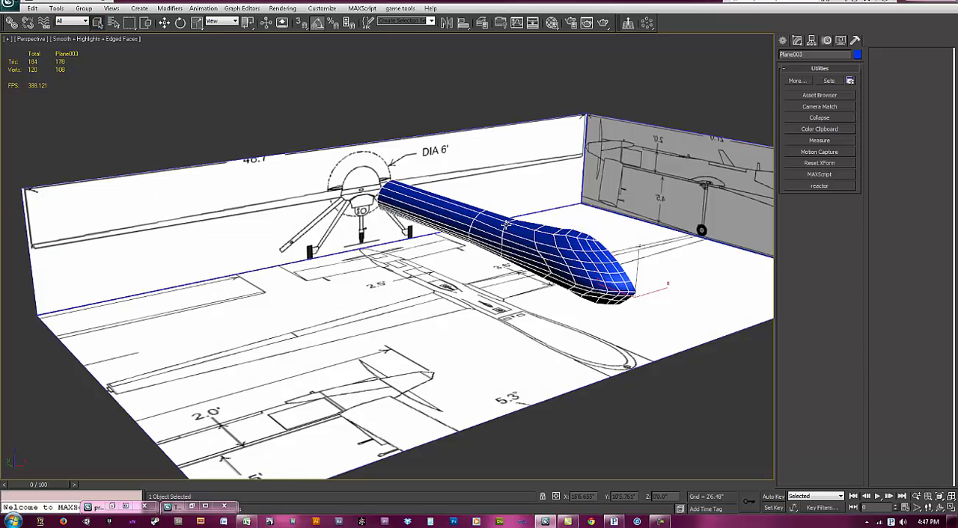
Step: Display the fuselage as see-through and set the viewport transparency to Best
scroll(452, 262, "up", 3)
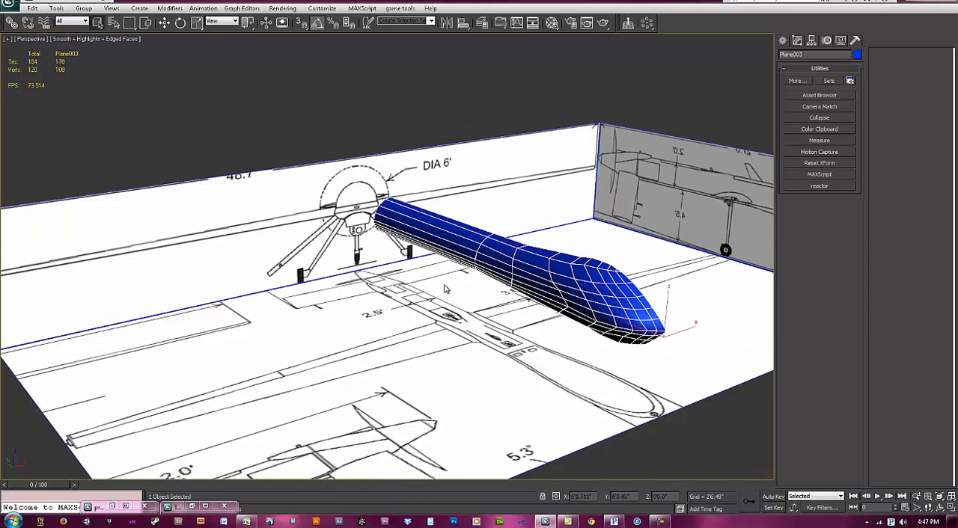
middle_click_drag(452, 293, 482, 274, "alt")
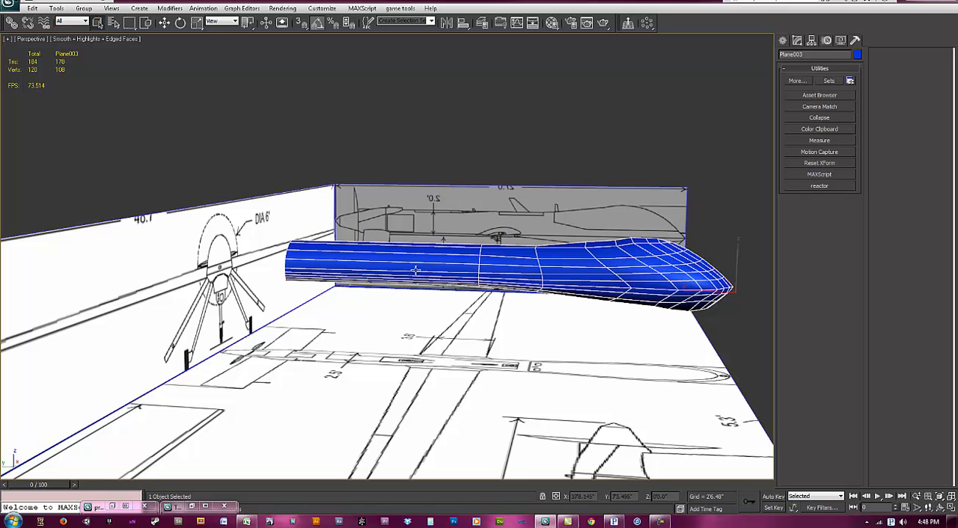
right_click(458, 260)
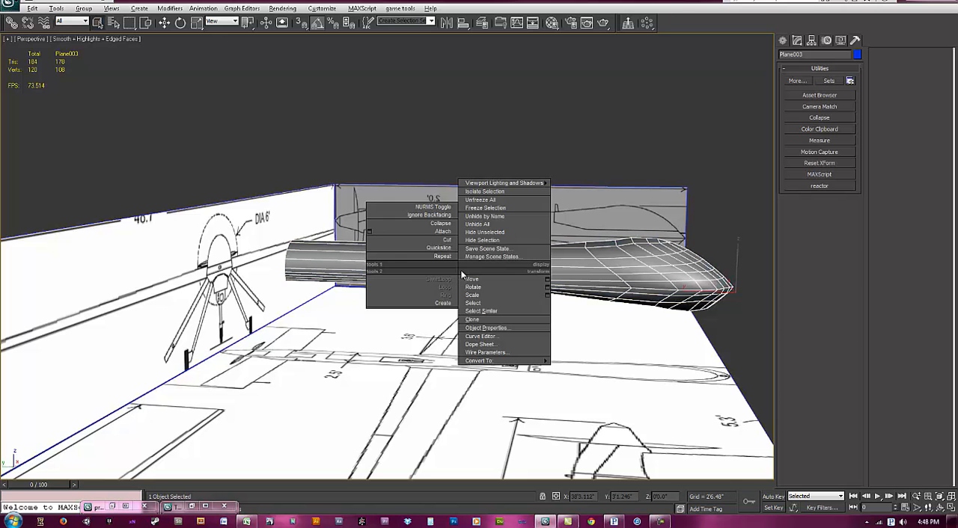
left_click(117, 38)
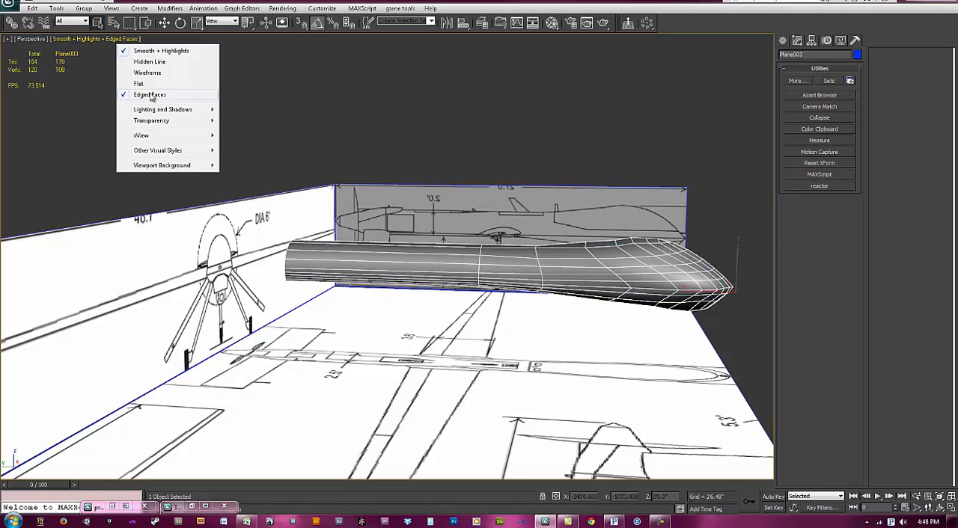
mouse_move(163, 125)
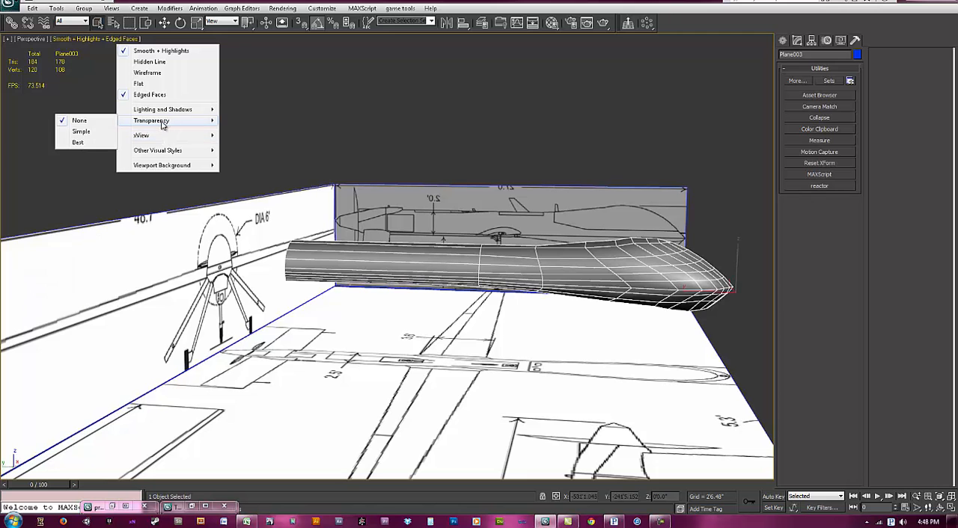
left_click(101, 145)
middle_click_drag(366, 243, 335, 229)
middle_click_drag(428, 280, 431, 276, "alt")
Step: In the Left view, start a Line spline tracing the upper curve of the wing root airfoil on the side blueprint
key("l")
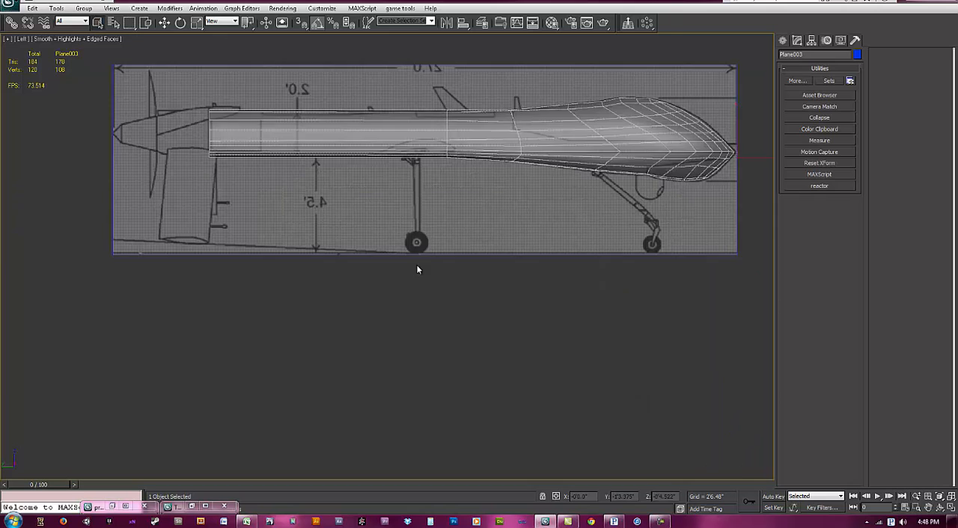
scroll(351, 307, "up", 3)
scroll(365, 320, "up", 6)
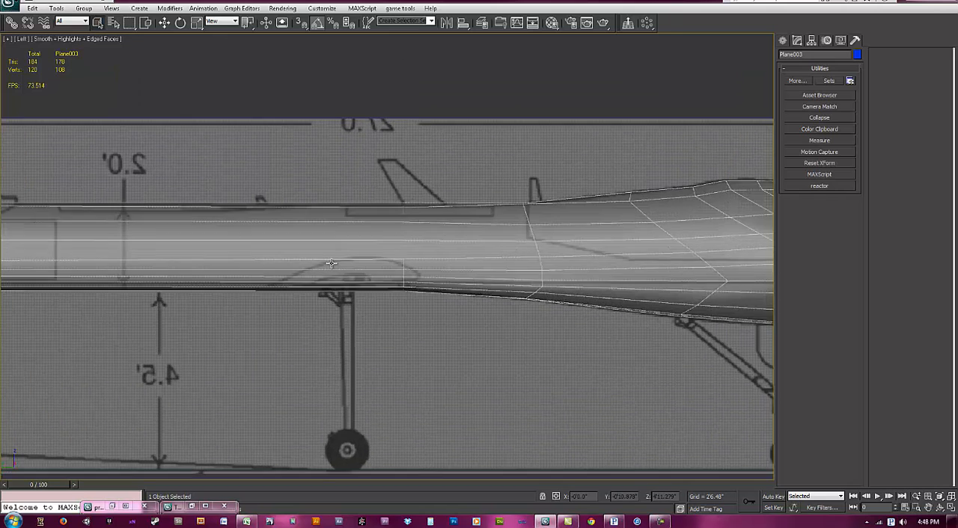
scroll(510, 216, "up", 1)
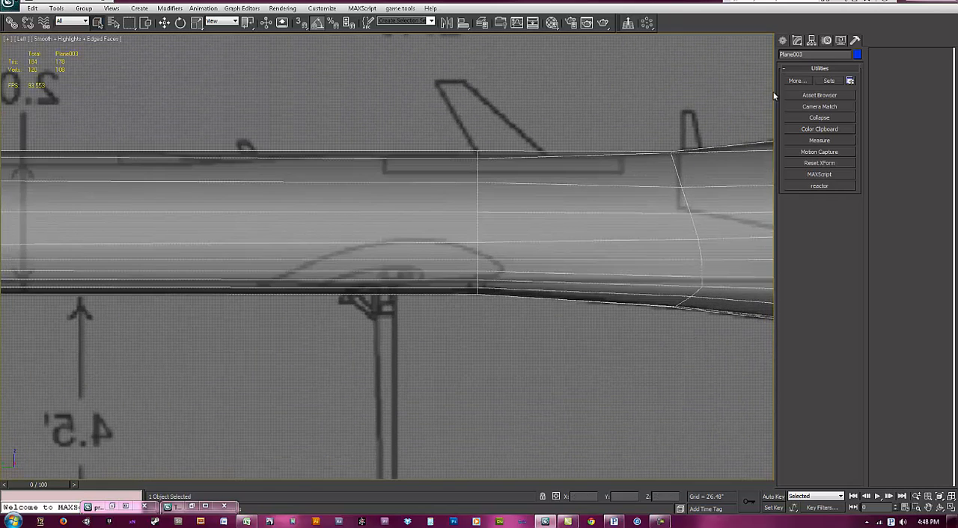
left_click(782, 41)
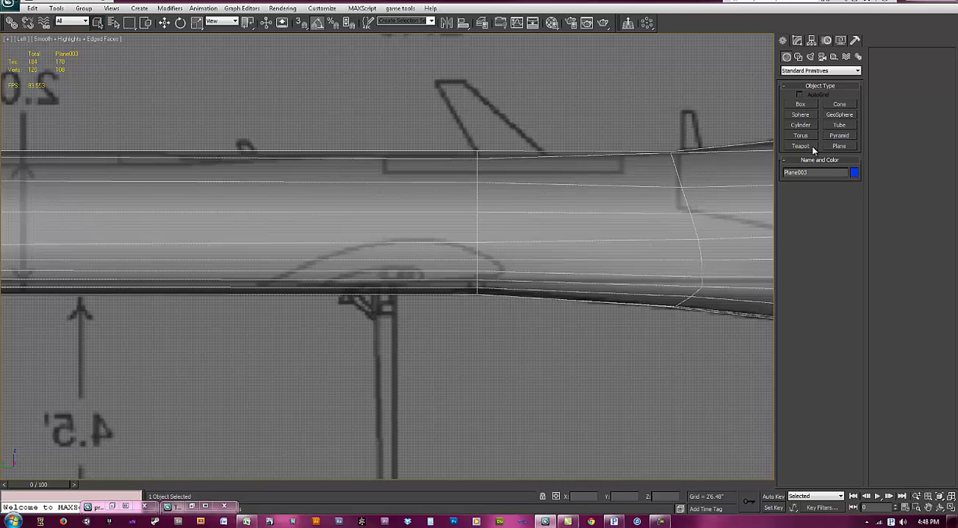
left_click(798, 56)
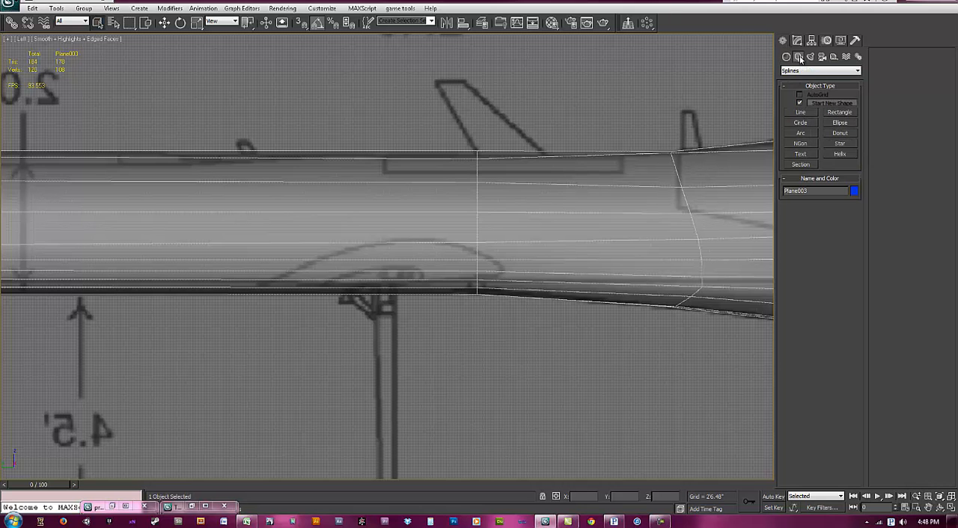
left_click(799, 112)
left_click(276, 277)
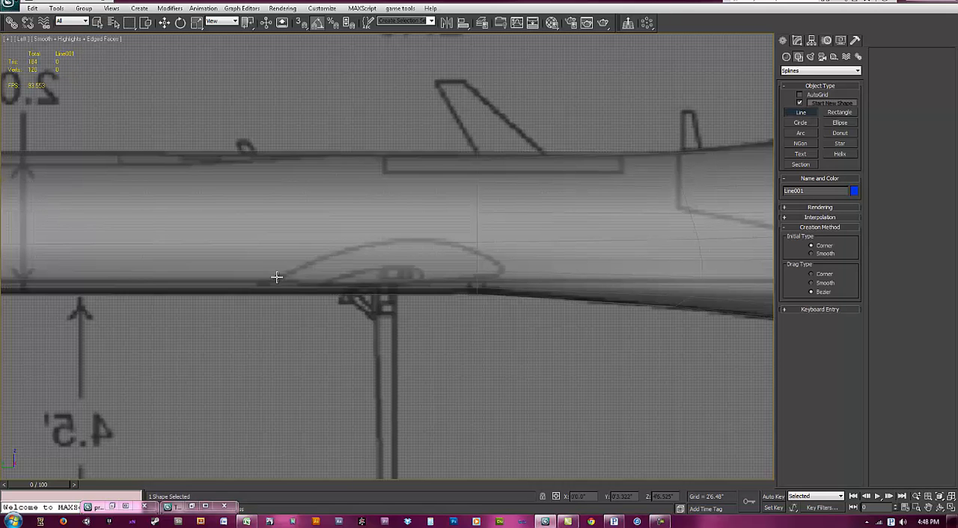
left_click(329, 256)
left_click_drag(401, 240, 416, 239)
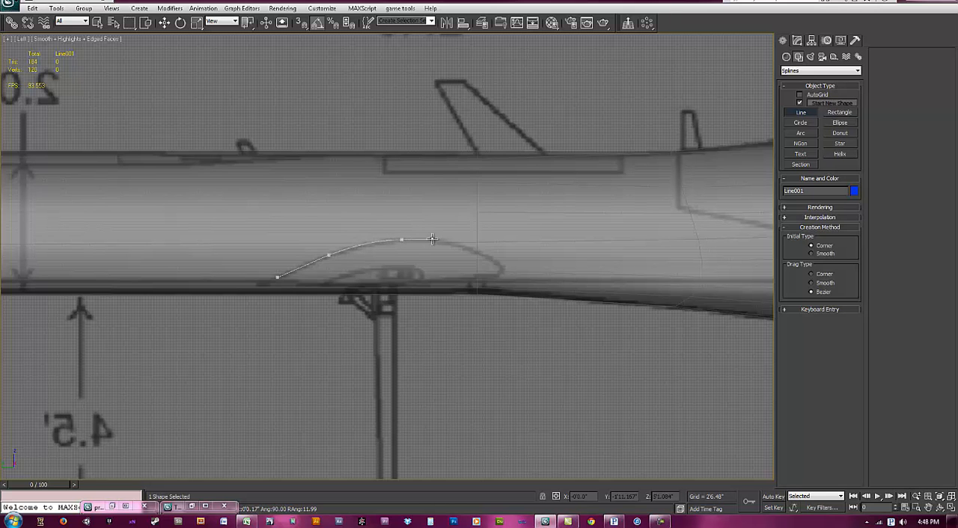
left_click(472, 249)
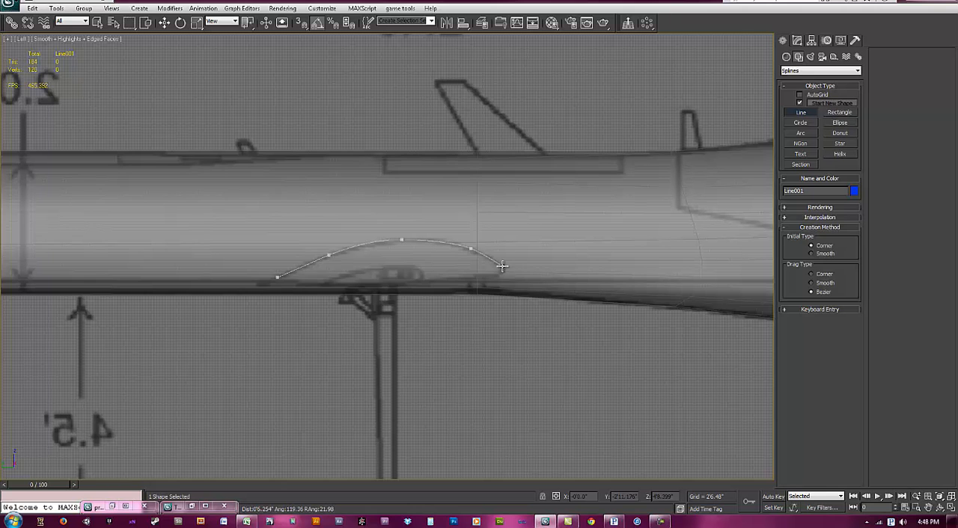
left_click(501, 268)
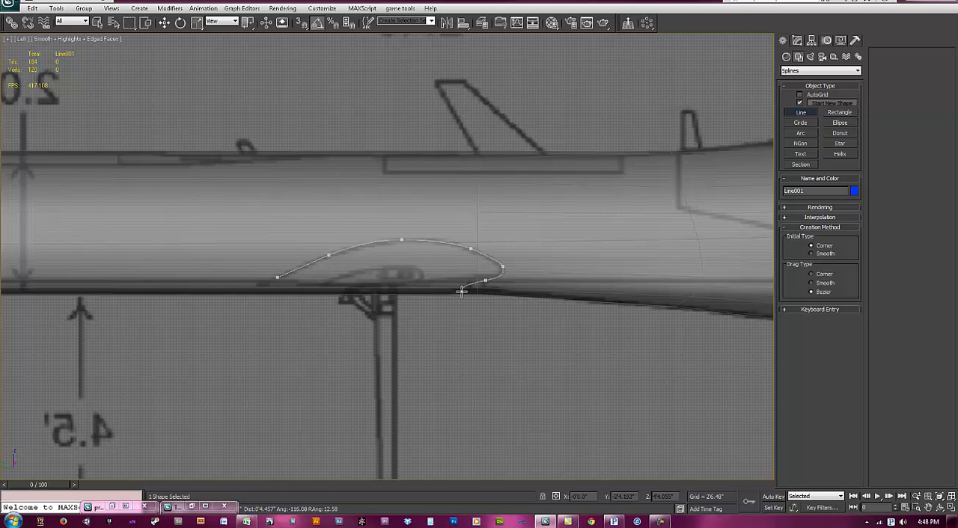
Step: Trace the airfoil's lower edge back to the starting point and close the spline
left_click_drag(484, 280, 453, 279)
key("BackSpace")
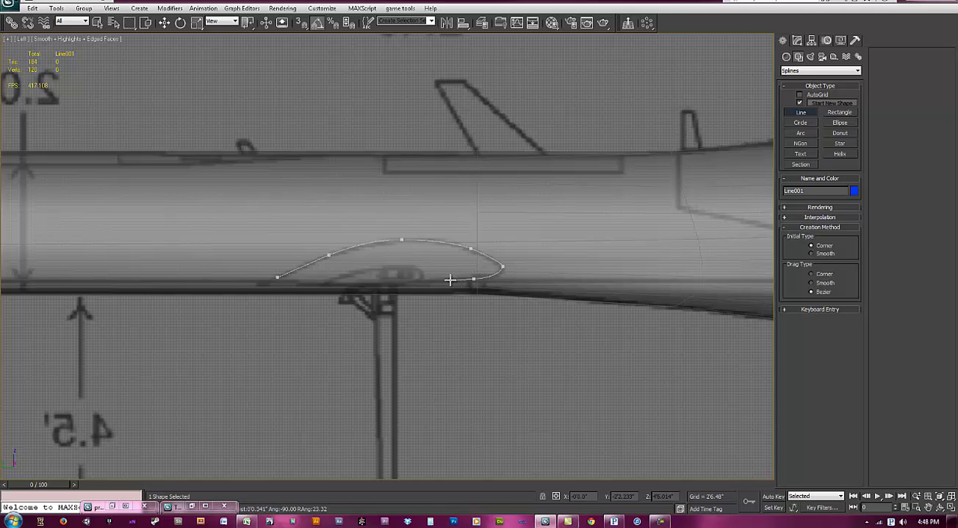
left_click(324, 285)
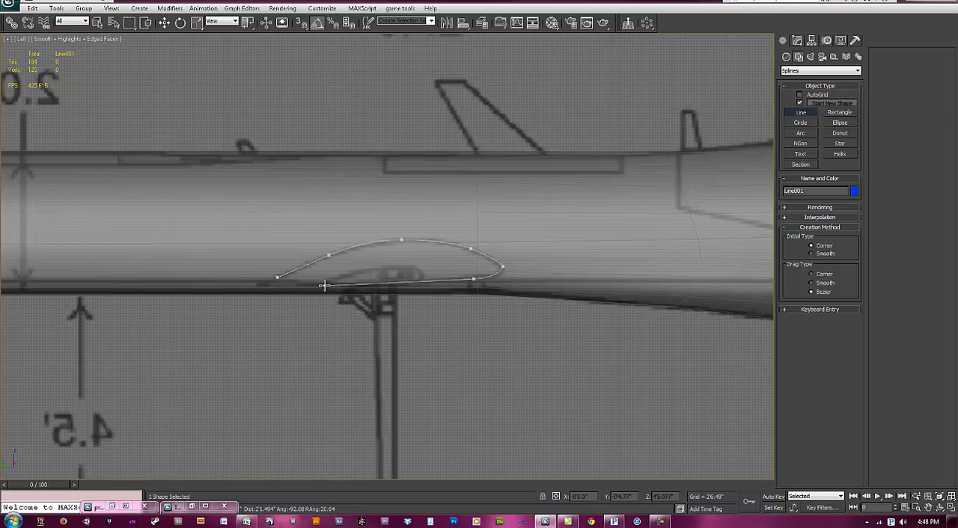
left_click_drag(263, 288, 275, 278)
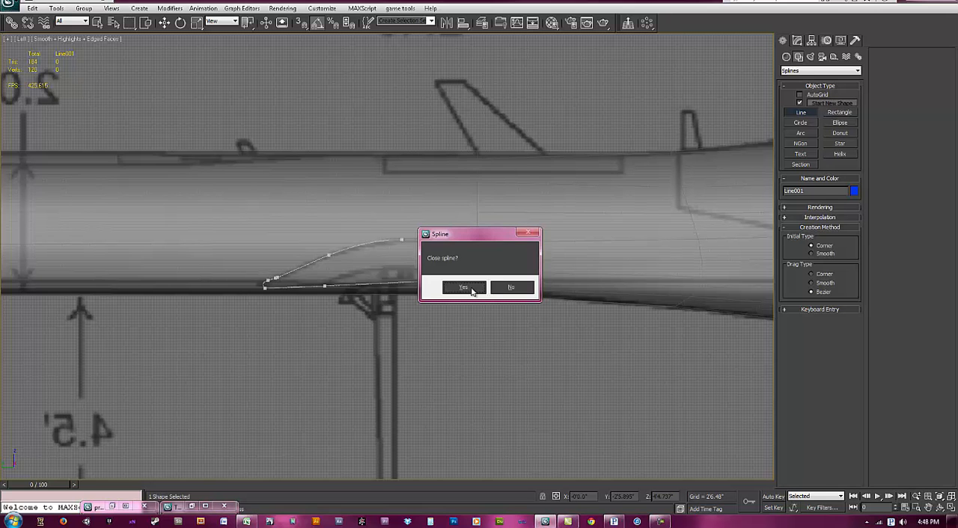
left_click(468, 285)
right_click(537, 273)
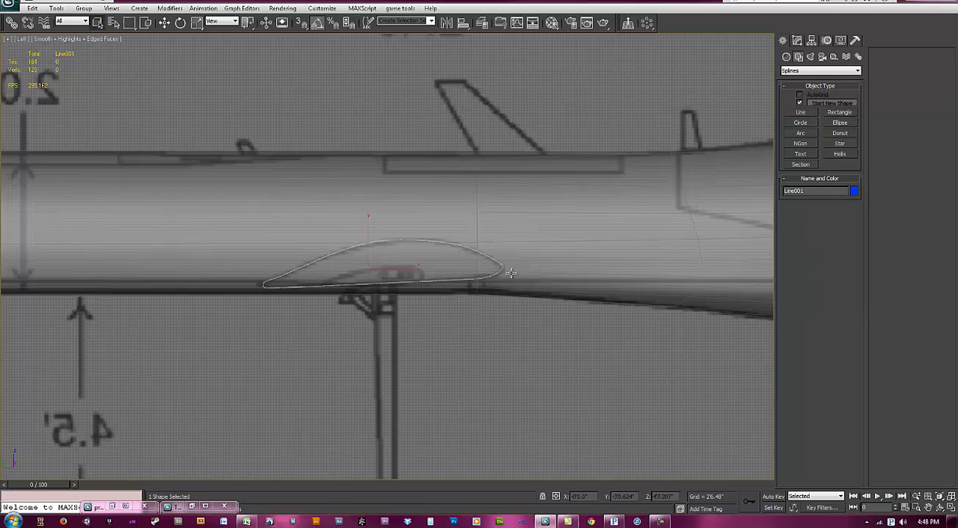
Step: Extrude the airfoil spline into a wing by 13'7.0"
scroll(542, 254, "down", 4)
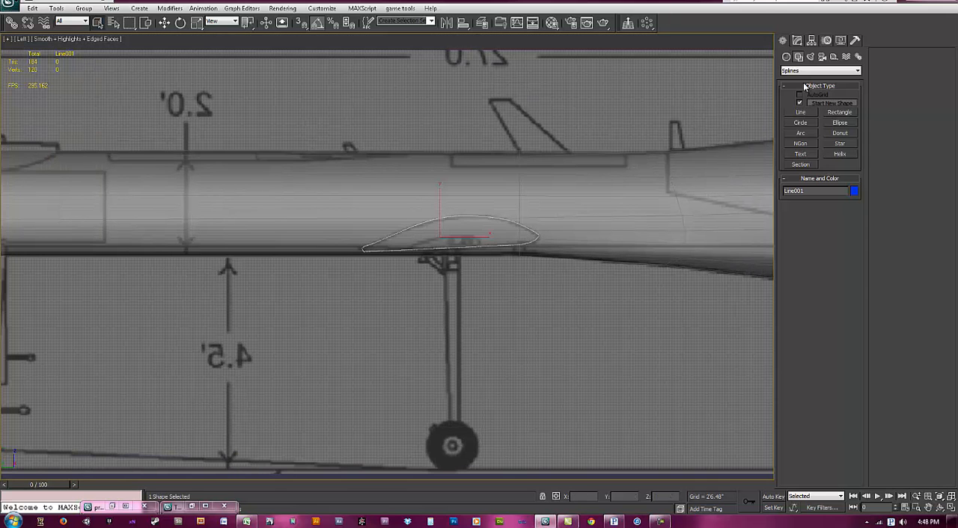
left_click(797, 40)
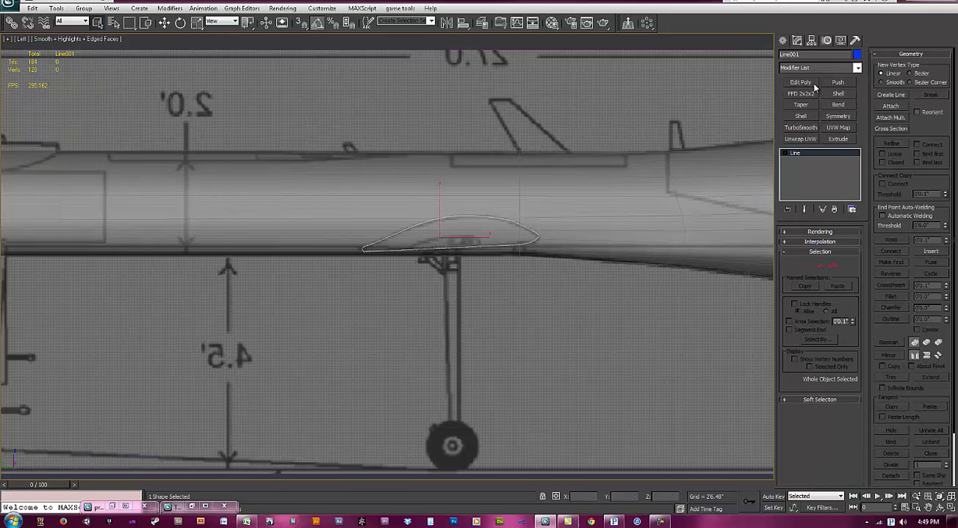
left_click(838, 140)
middle_click_drag(552, 271, 498, 269, "alt")
left_click_drag(849, 247, 832, 122)
middle_click_drag(452, 246, 464, 259)
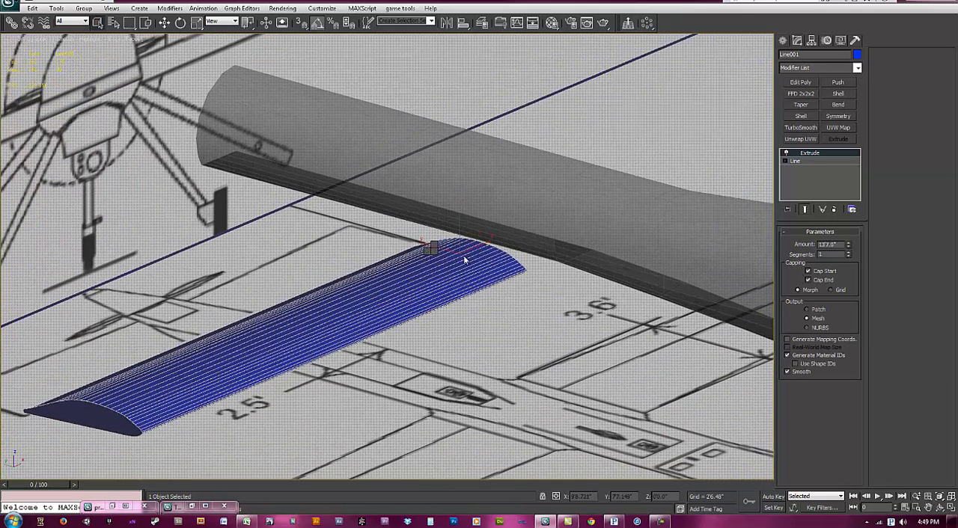
Step: Move the extruded wing against the fuselage side and align it with the wing root on the top blueprint
key("w")
left_click_drag(475, 244, 522, 225)
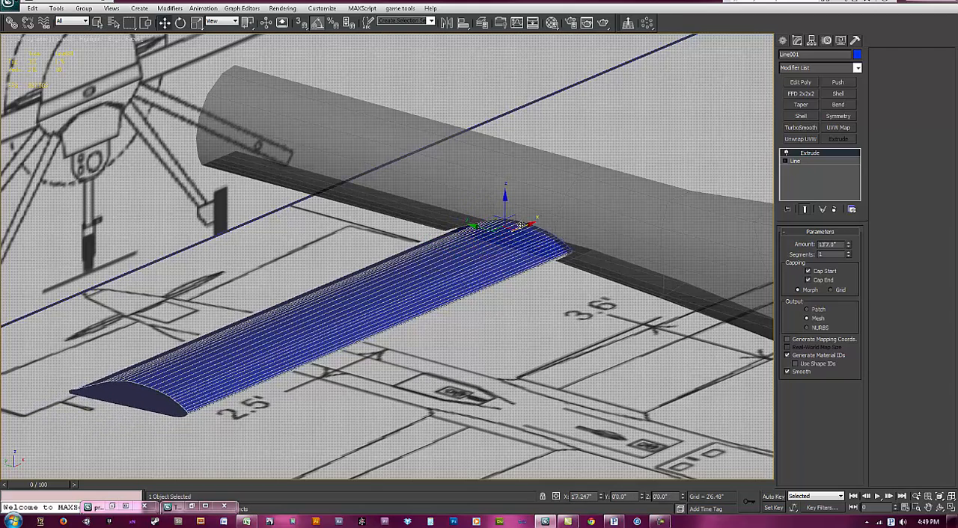
scroll(517, 232, "down", 8)
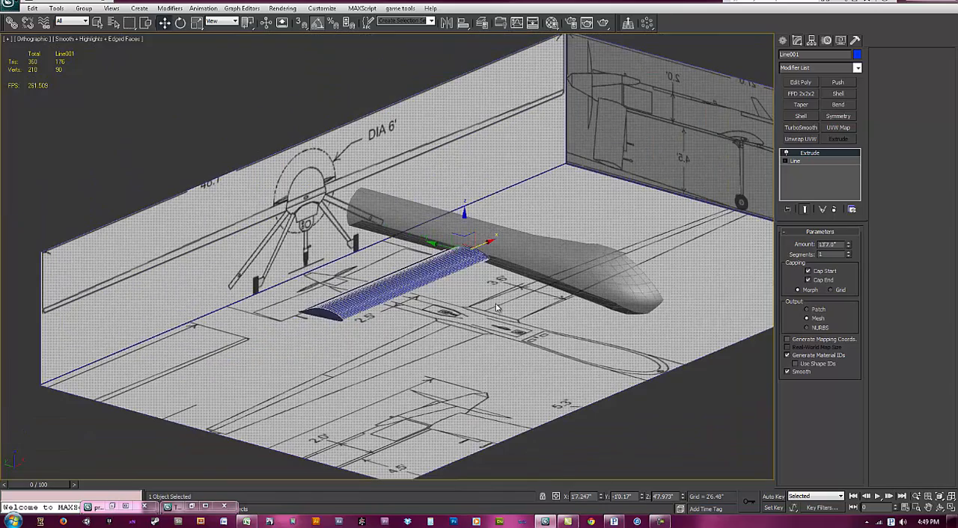
key("t")
middle_click_drag(286, 301, 419, 310)
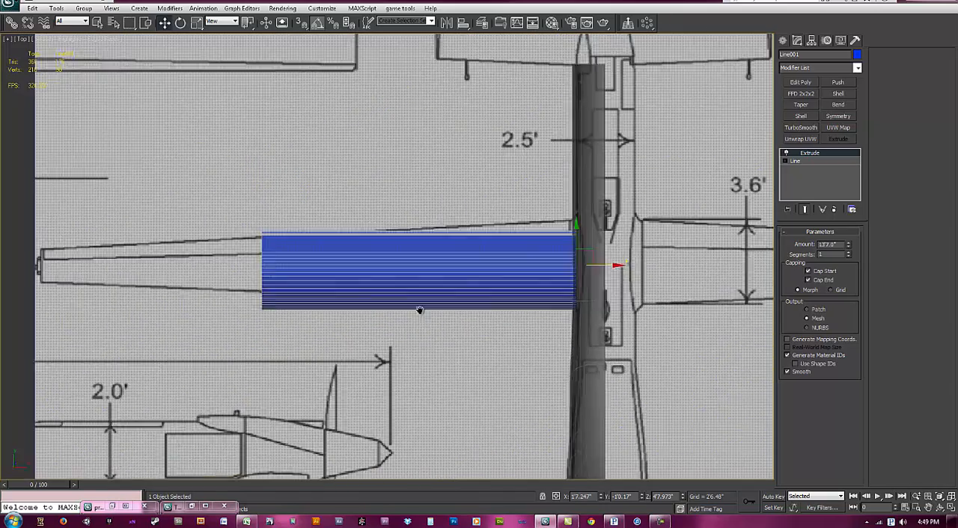
scroll(389, 305, "down", 2)
middle_click_drag(359, 300, 371, 297)
scroll(371, 297, "up", 1)
mouse_move(547, 246)
left_mouse_down()
mouse_move(546, 231)
mouse_move(546, 241)
left_mouse_up()
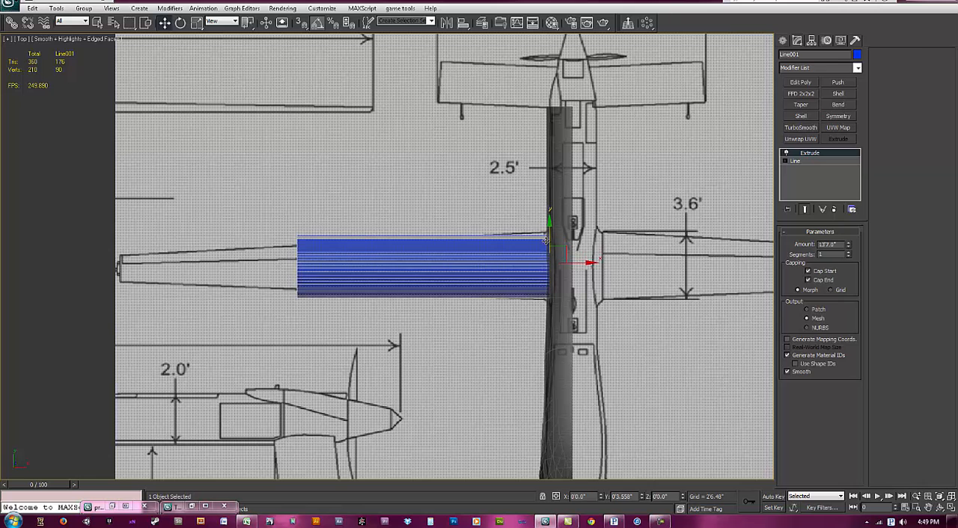
Step: Move the airfoil spline's end vertices in the Top view so its chord matches the wing root on the blueprint
left_click(829, 162)
left_click_drag(524, 208, 549, 216)
left_click_drag(560, 323, 551, 263)
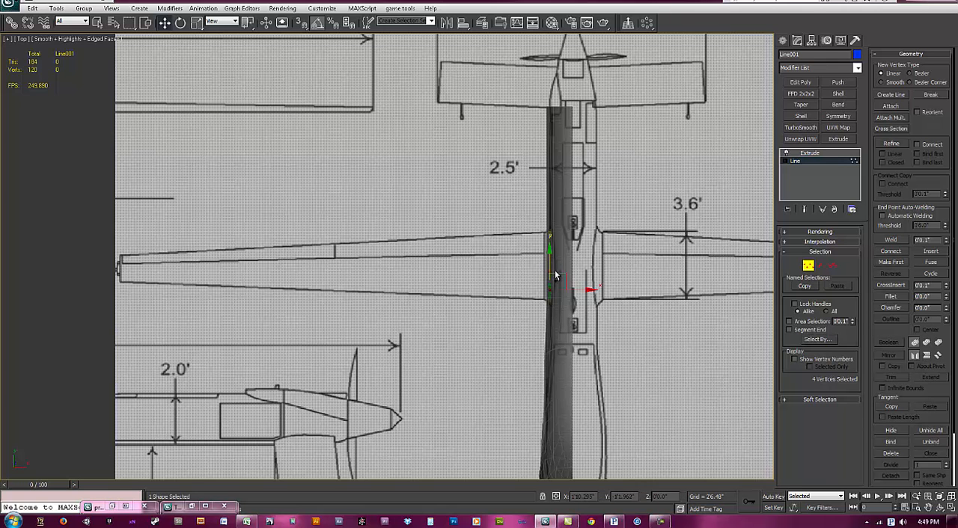
left_click_drag(549, 262, 548, 265)
middle_click_drag(550, 286, 490, 271, "alt")
scroll(524, 328, "down", 2)
left_click_drag(497, 226, 527, 237)
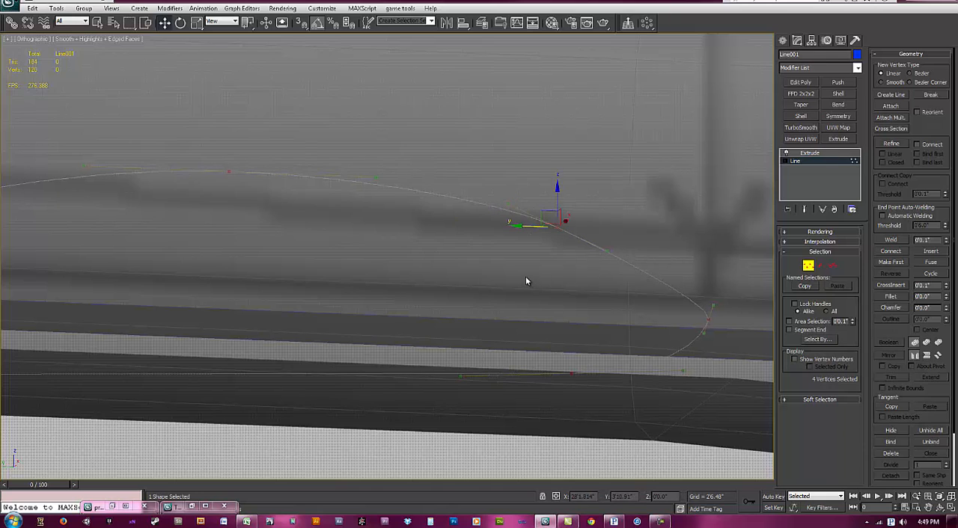
key("t")
scroll(424, 301, "down", 6)
scroll(432, 344, "down", 4)
scroll(465, 329, "up", 2)
scroll(490, 335, "up", 1)
middle_click_drag(488, 321, 509, 333)
left_click(806, 268)
Step: Set the wing's Extrude amount to 23'1.5" to reach the blueprint's wing tip, and display the wing as see-through
left_click(819, 154)
middle_click_drag(370, 302, 409, 327)
scroll(449, 320, "down", 1)
middle_click_drag(471, 313, 596, 296)
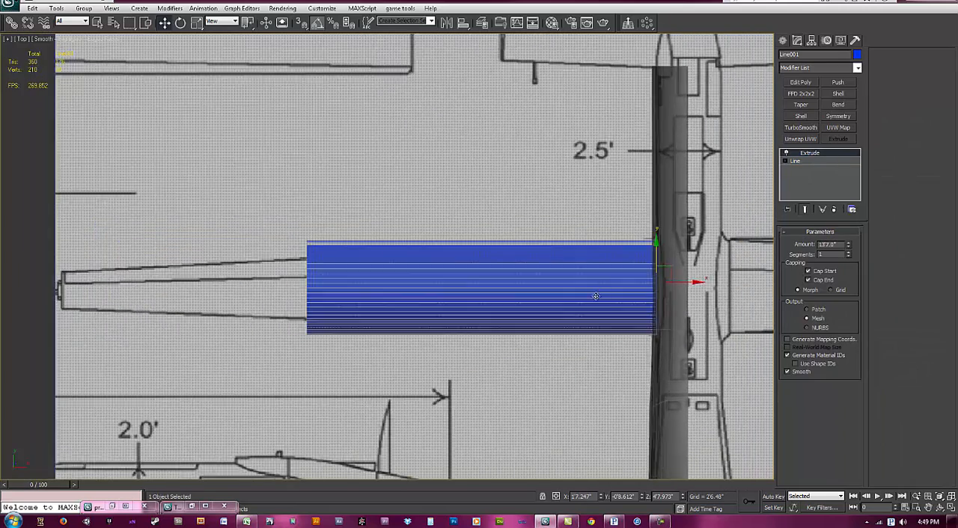
scroll(610, 292, "down", 1)
left_click_drag(850, 245, 791, 130)
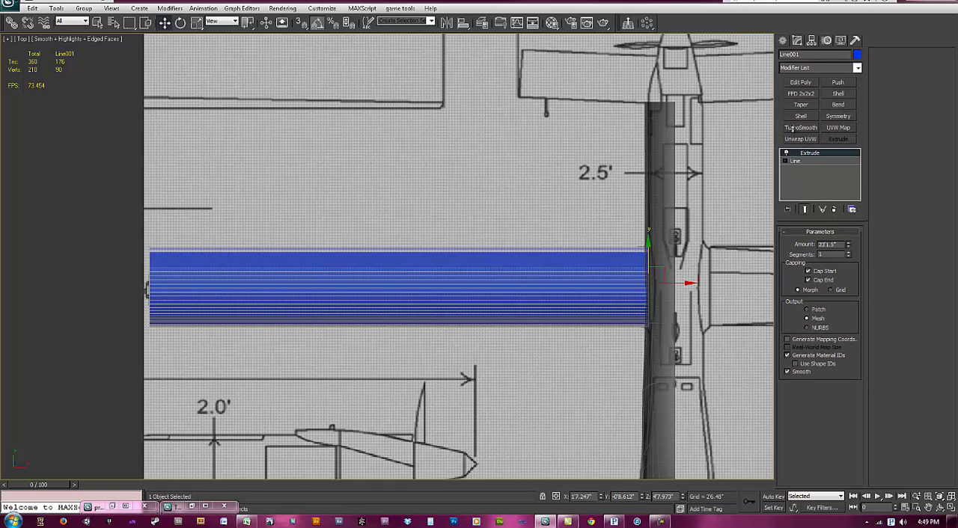
scroll(502, 283, "down", 2)
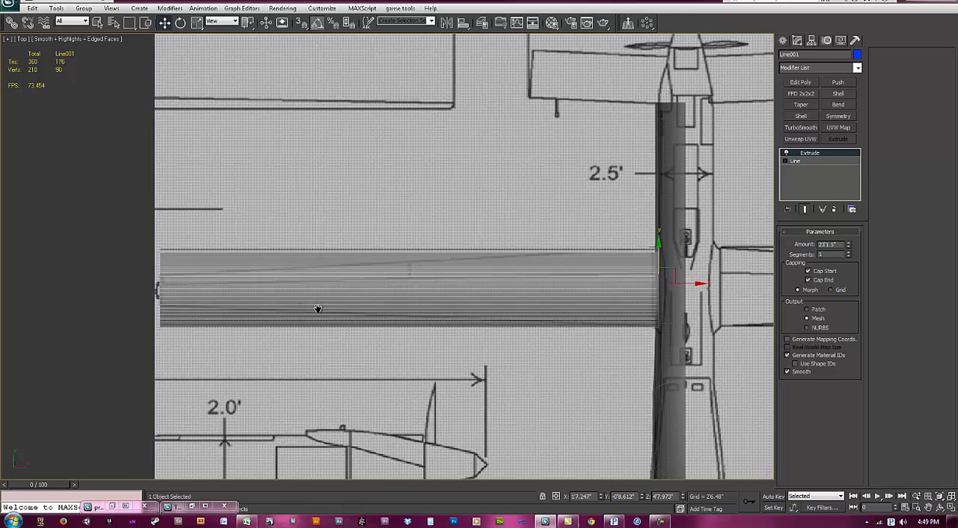
Step: Add a Taper modifier to the wing and adjust its negative amount until the tip narrows to the blueprint outline
left_click(829, 67)
left_click_drag(859, 179, 859, 446)
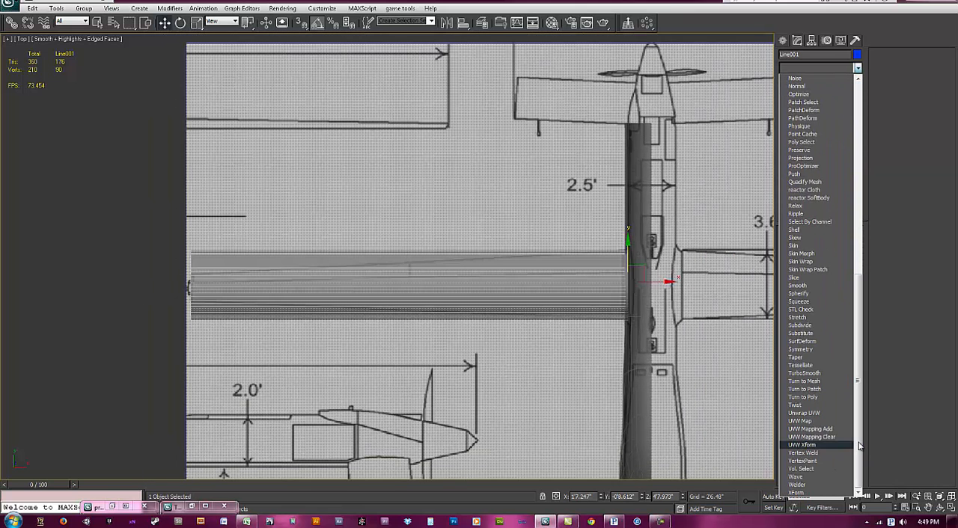
left_click(804, 357)
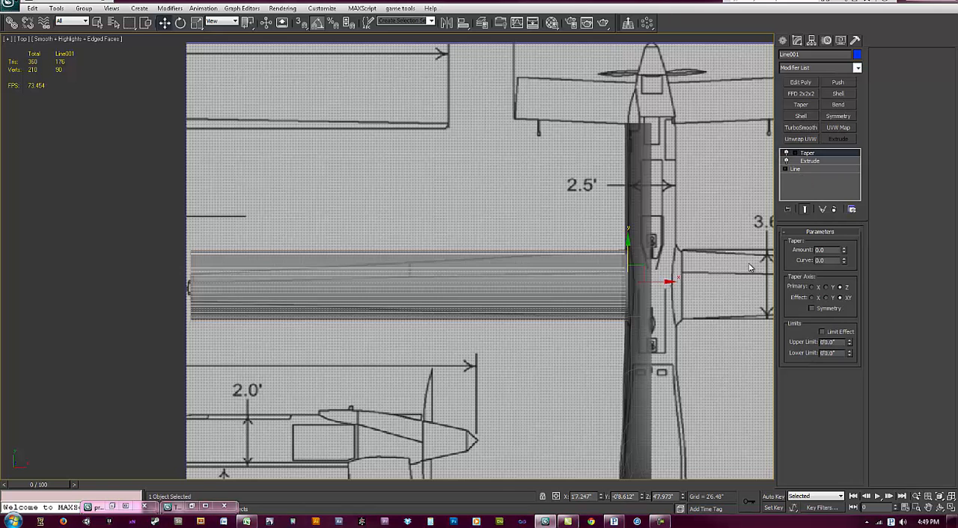
left_click_drag(845, 252, 841, 296)
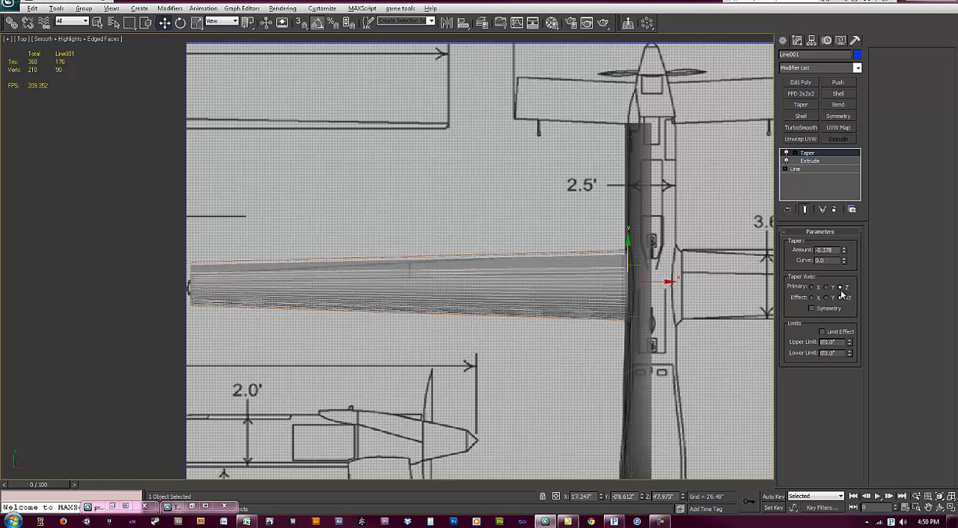
left_click_drag(843, 251, 841, 369)
Step: Add an Edit Poly modifier above the Taper, select the wing-tip vertices, and leave vertex editing
middle_click_drag(502, 327, 601, 278)
left_click(808, 84)
key("1")
left_click_drag(225, 216, 248, 223)
middle_click_drag(453, 229, 444, 227)
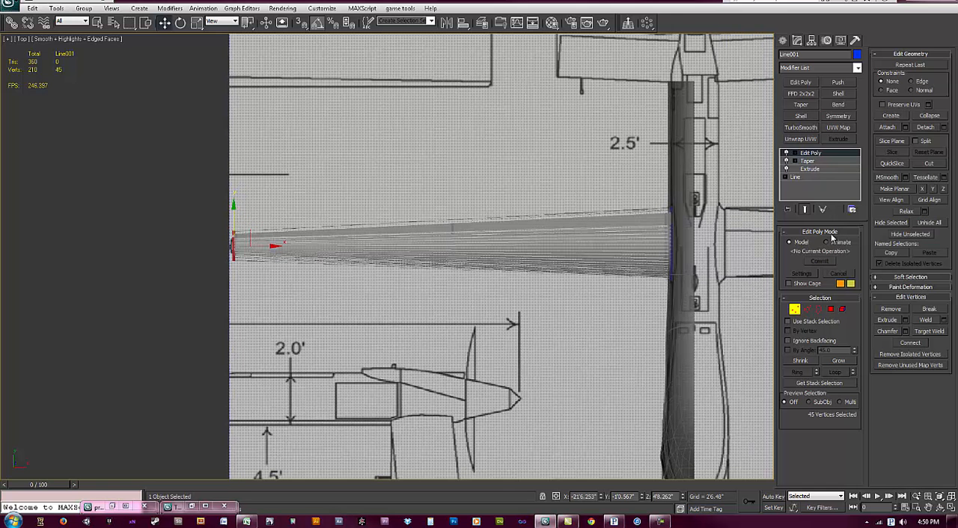
left_click(795, 307)
Step: Turn off the see-through display of the fuselage and view it together with the wing in 3D
middle_click_drag(528, 320, 576, 245, "alt")
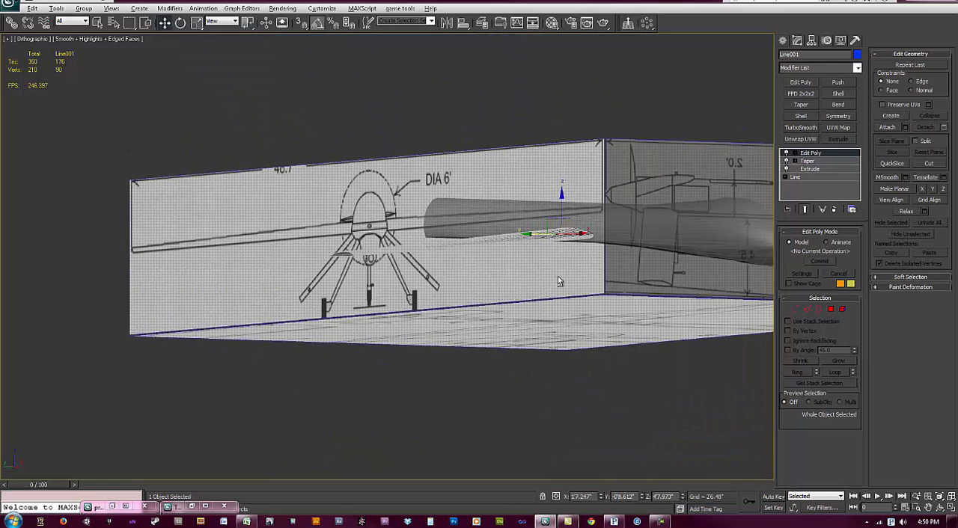
middle_click_drag(593, 255, 554, 275)
left_click(586, 249)
key("alt+x")
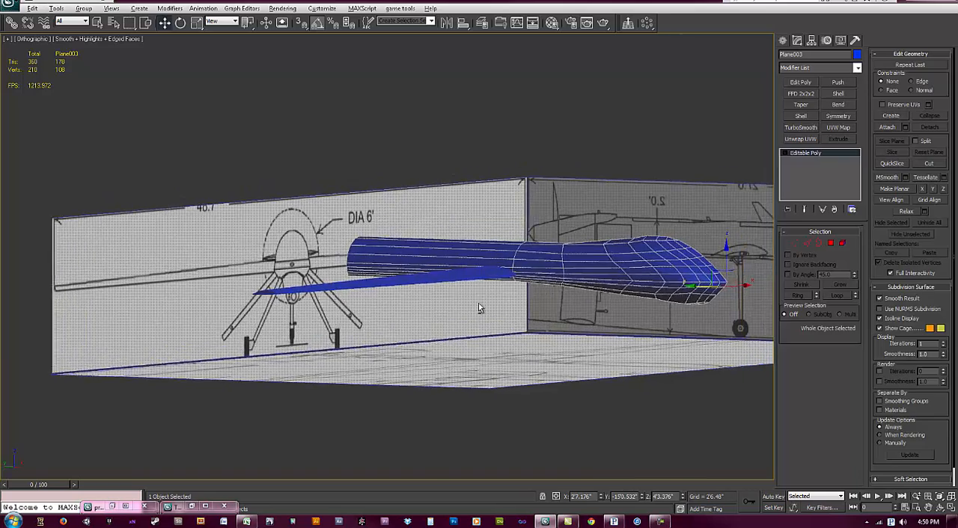
middle_click_drag(478, 303, 486, 317, "alt")
left_click(540, 346)
middle_click_drag(562, 365, 524, 327, "alt")
Step: Select the wing, temporarily disable its Edit Poly and Taper modifiers, and view the end profile up close
scroll(496, 305, "up", 3)
left_click(488, 299)
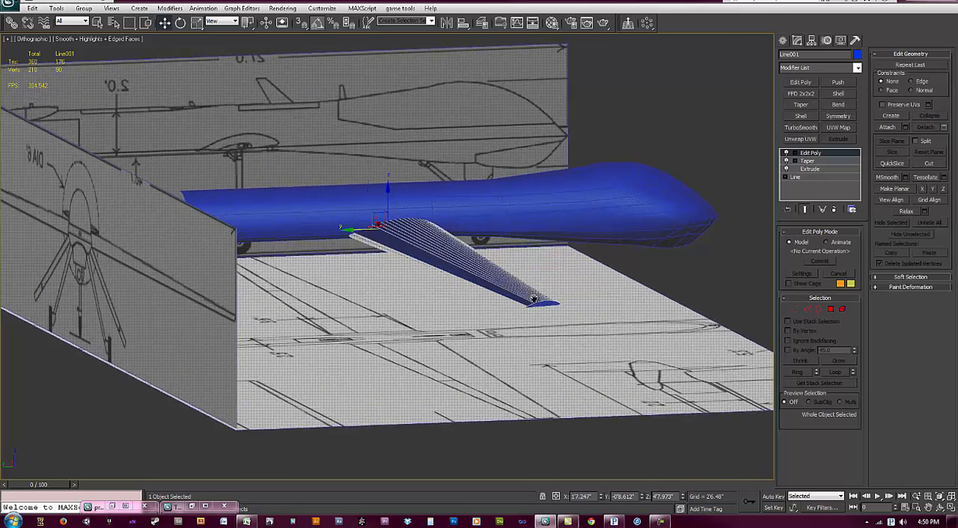
scroll(555, 271, "up", 2)
left_click(786, 153)
middle_click_drag(508, 303, 624, 257, "alt")
left_click(786, 161)
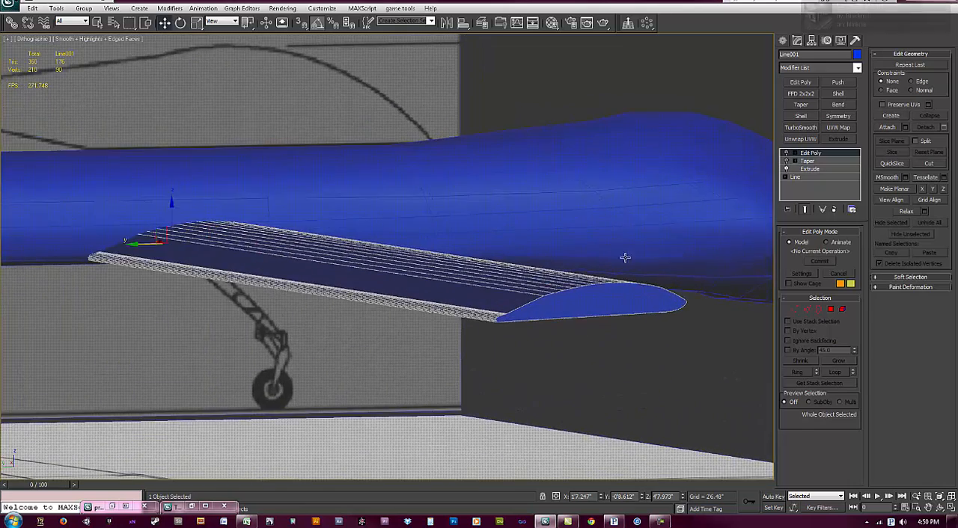
scroll(693, 226, "up", 2)
scroll(474, 341, "up", 5)
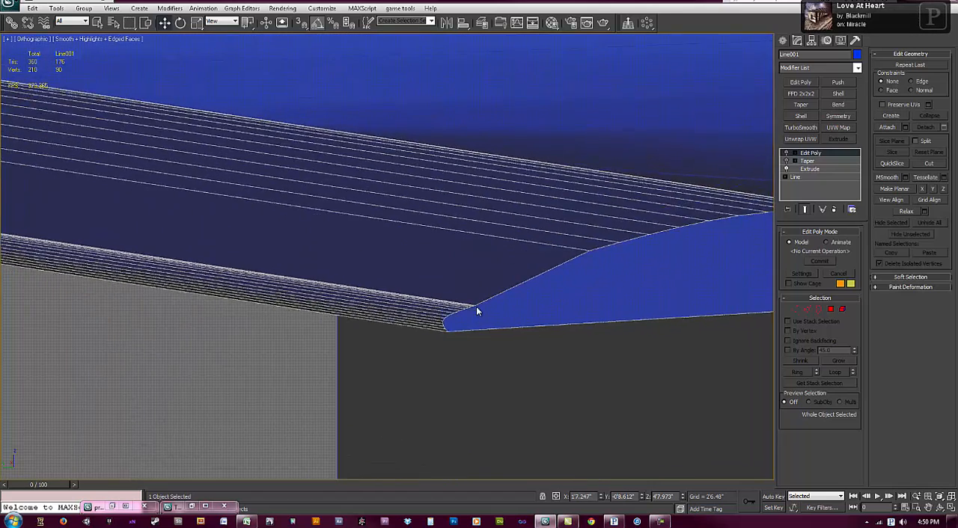
middle_click_drag(476, 306, 494, 285, "alt")
Step: Go to the wing's base Line level and examine the airfoil spline's rounded trailing edge in wireframe display
left_click(815, 169)
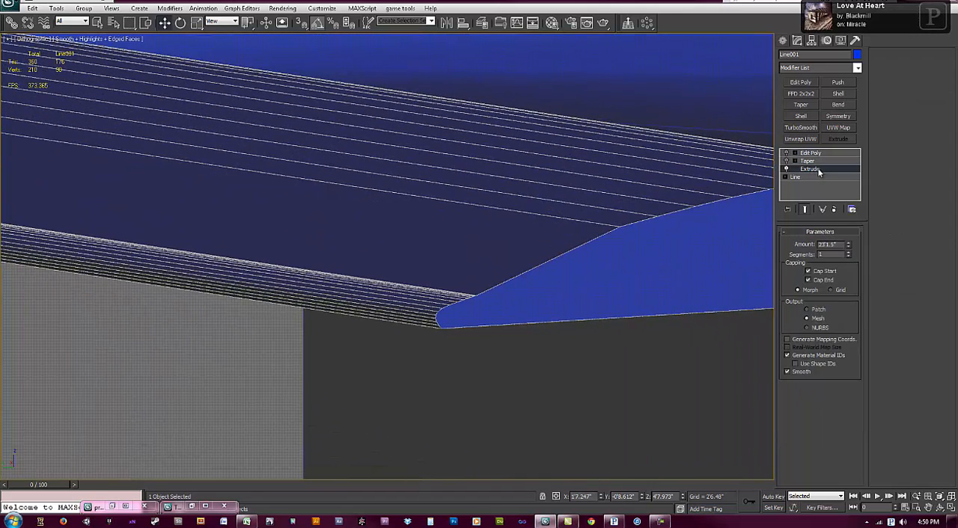
left_click(816, 178)
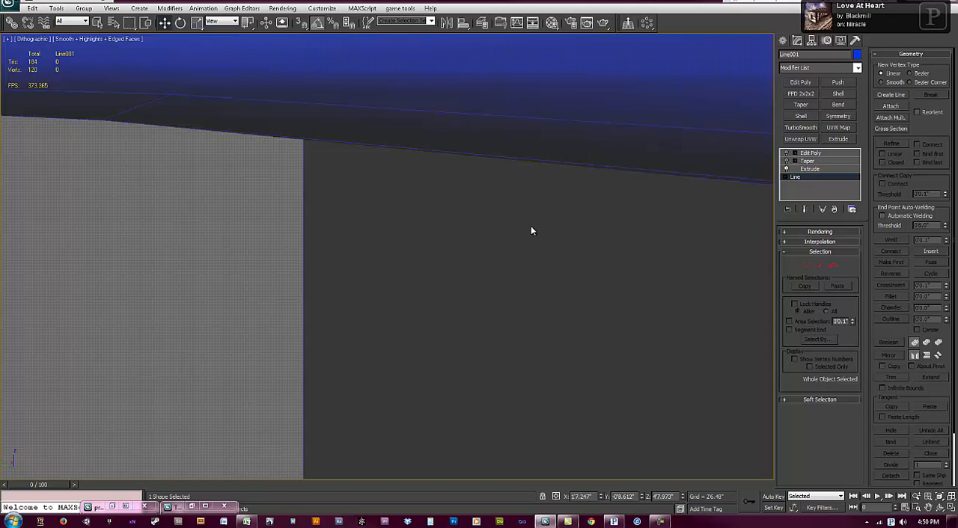
scroll(559, 229, "down", 10)
scroll(558, 288, "down", 3)
scroll(591, 236, "up", 3)
scroll(588, 234, "down", 1)
scroll(587, 235, "down", 1)
middle_click_drag(472, 259, 481, 265)
key("F3")
middle_click_drag(368, 289, 381, 297)
scroll(310, 217, "up", 12)
middle_click_drag(268, 339, 357, 300)
scroll(259, 302, "up", 2)
middle_click_drag(161, 287, 299, 285)
scroll(301, 284, "up", 3)
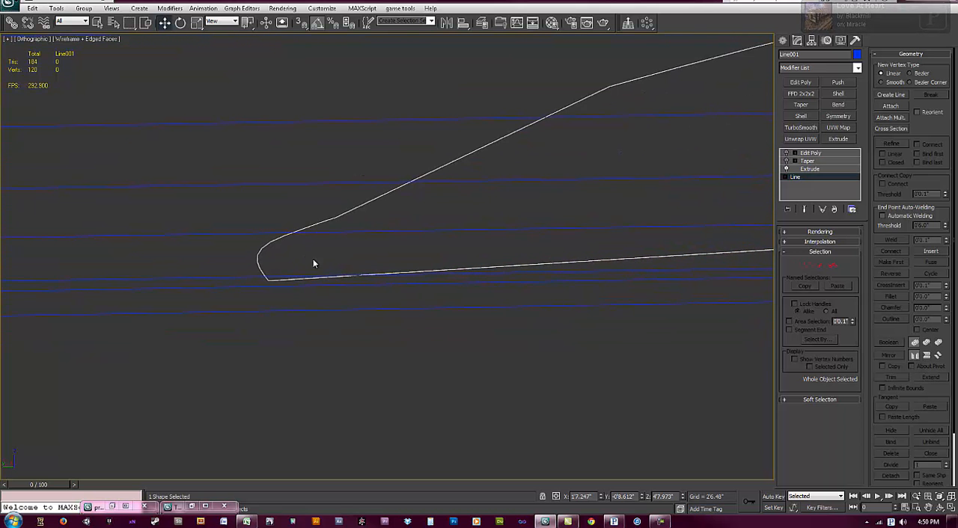
Step: Try lowering and raising the airfoil spline's interpolation steps
left_click(810, 170)
left_click(811, 177)
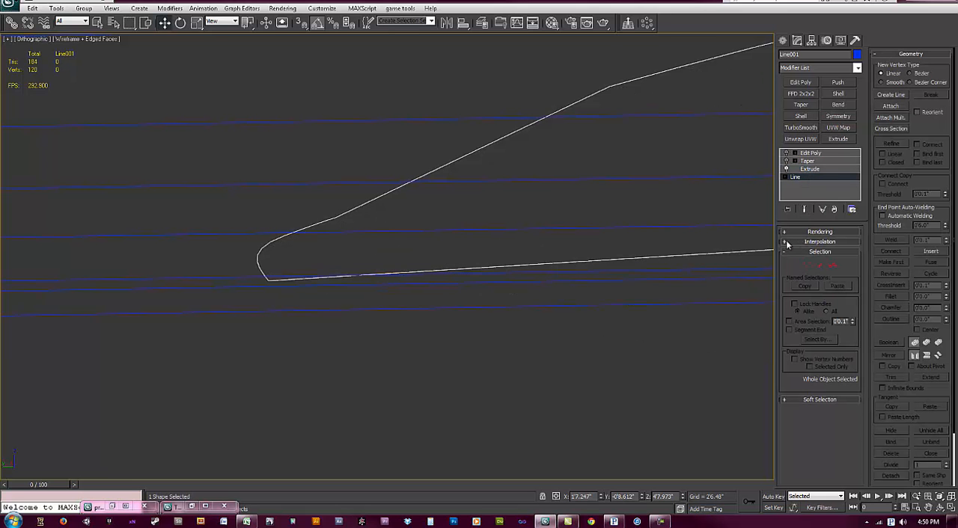
left_click(785, 243)
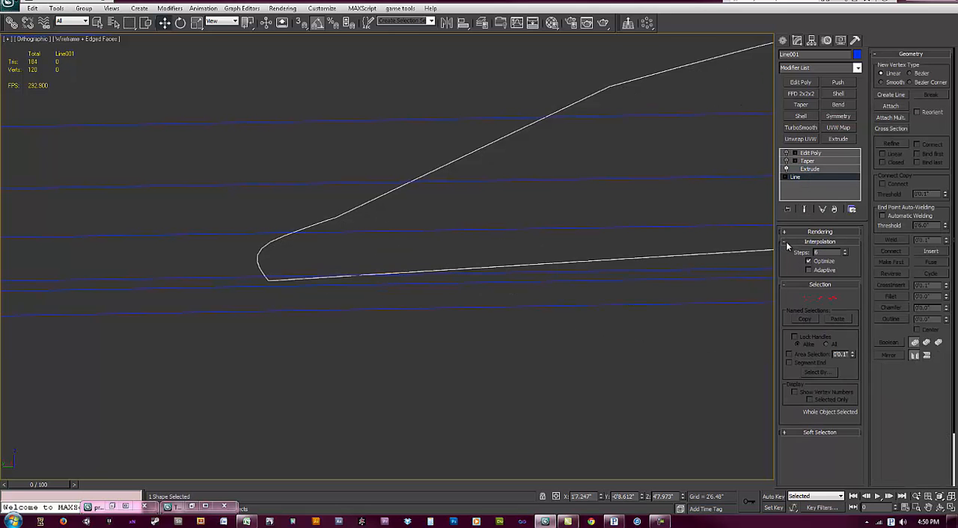
left_click(845, 256)
left_click(845, 253)
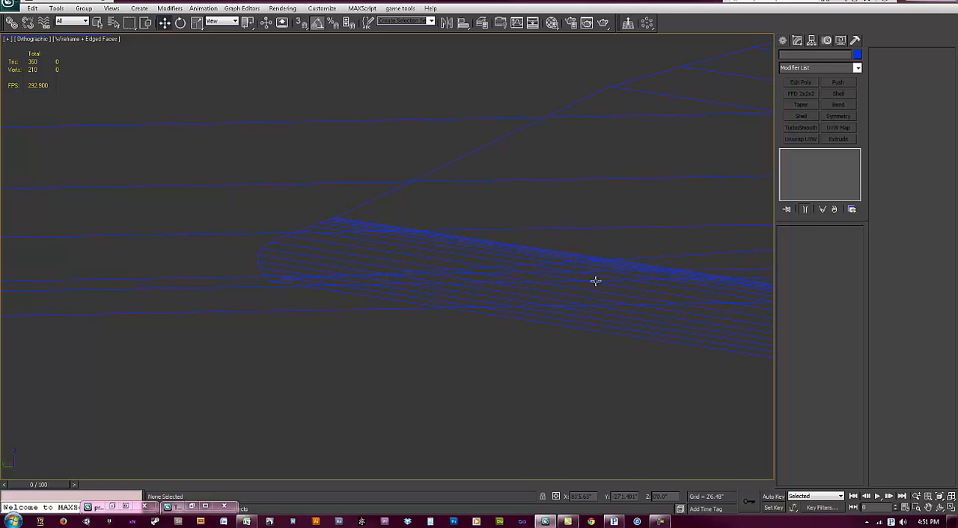
Step: Add another Edit Poly modifier to the wing directly above the Extrude and enter edge editing
left_click(609, 299)
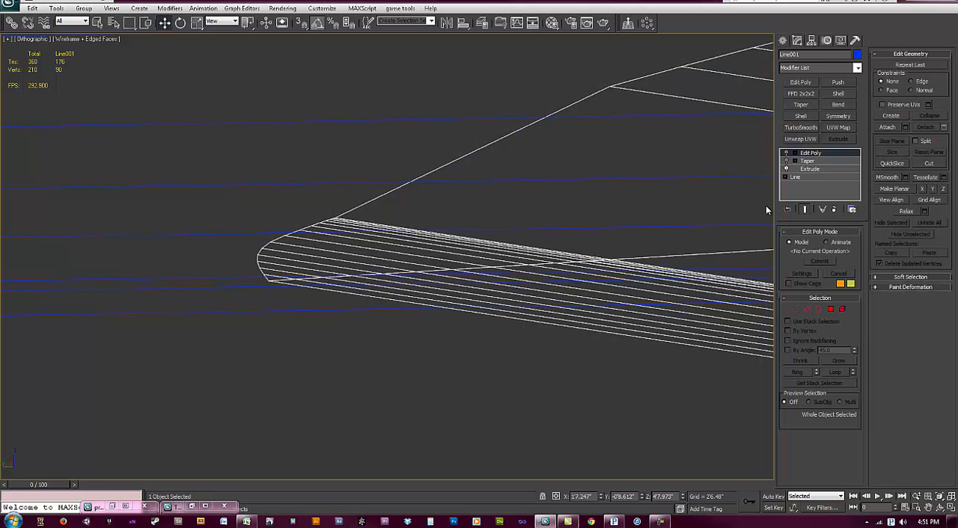
left_click(809, 169)
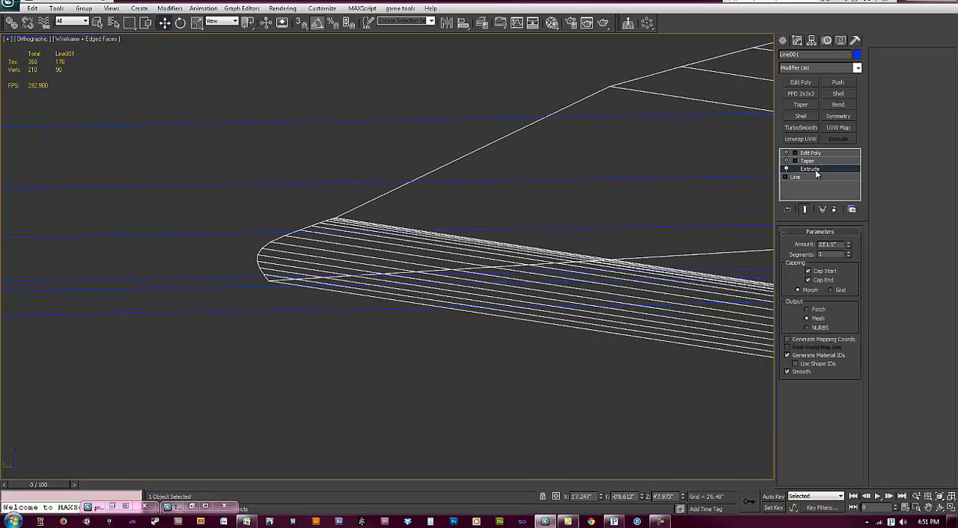
left_click(800, 83)
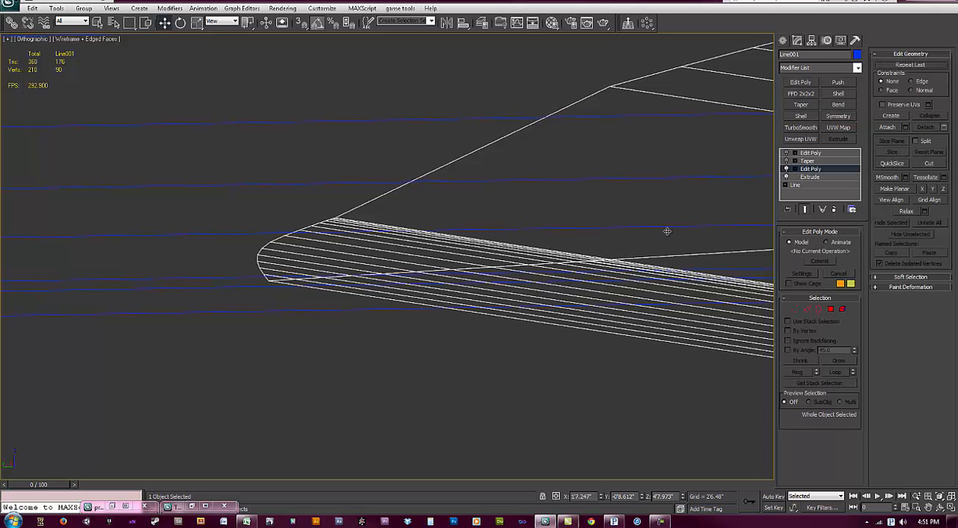
left_click(807, 310)
Step: Examine the closely spaced edges along the wing's rounded trailing edge, switching to a Perspective view
middle_click_drag(542, 279, 363, 253)
scroll(363, 253, "down", 1)
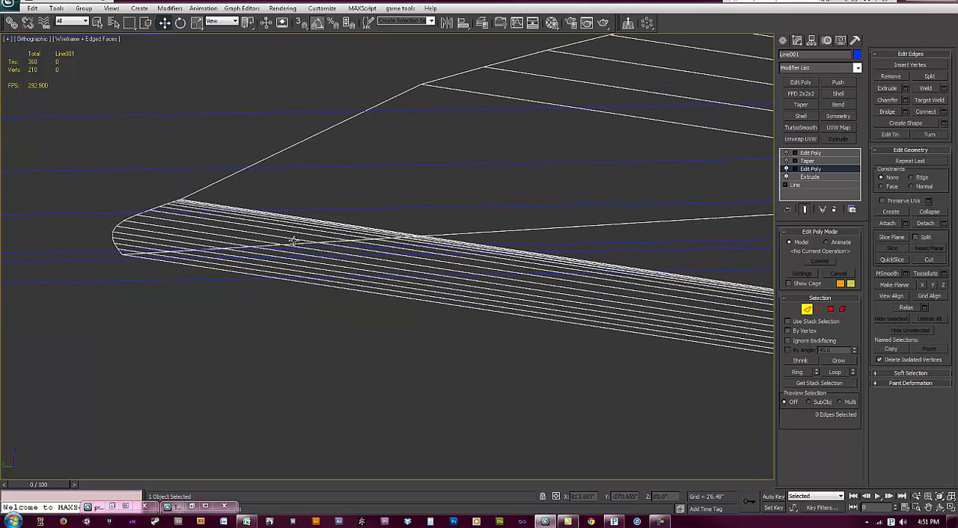
middle_click_drag(293, 242, 294, 248, "alt")
left_click(745, 77)
key("z")
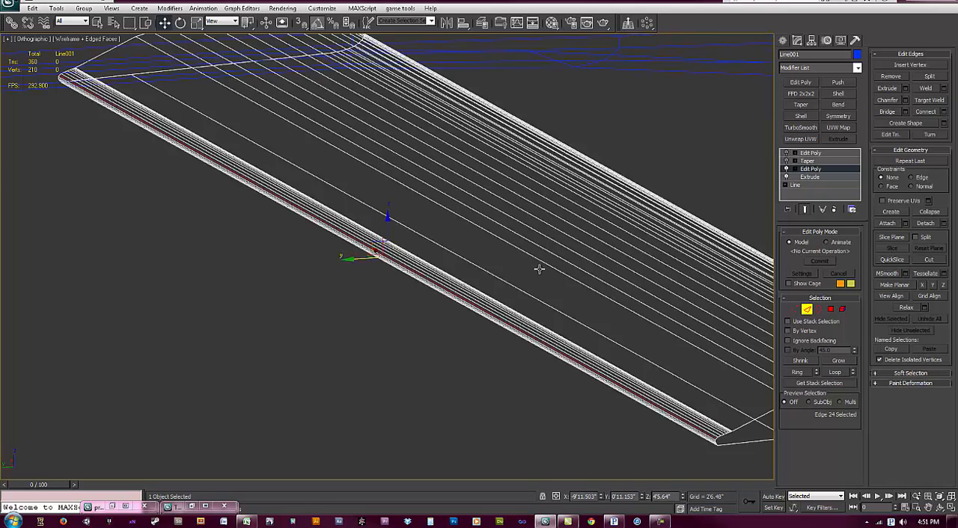
middle_click_drag(537, 376, 552, 248, "alt")
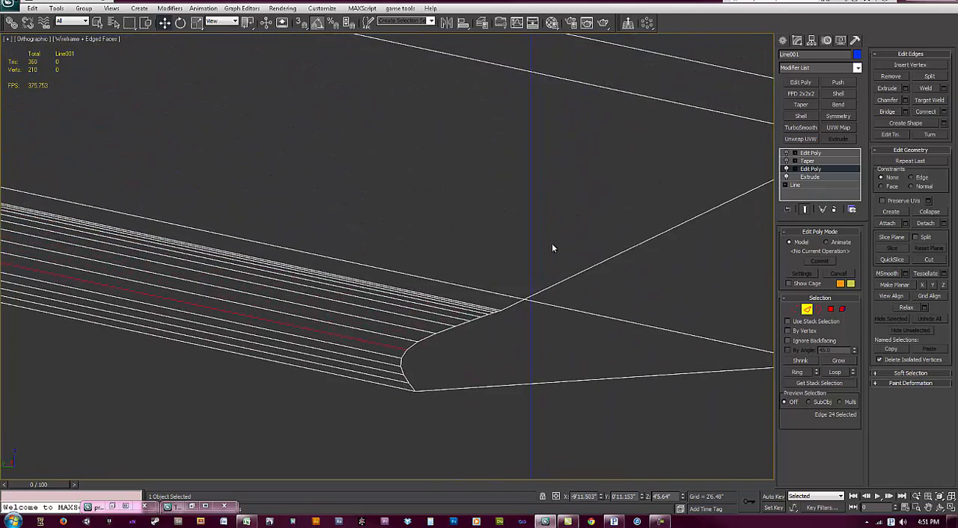
scroll(490, 304, "up", 3)
left_click(493, 308)
middle_click_drag(496, 329, 453, 406, "alt")
scroll(480, 341, "down", 4)
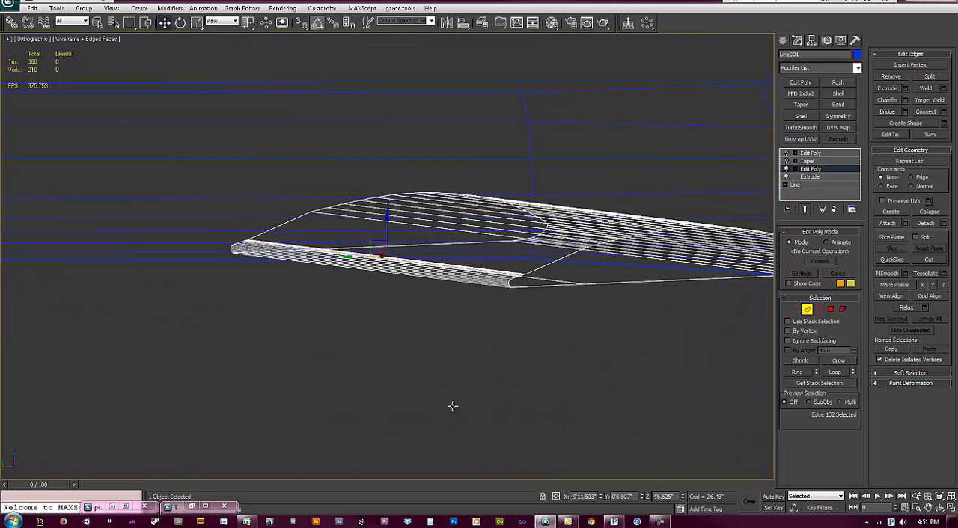
key("p")
middle_click_drag(598, 356, 484, 393, "alt")
Step: Select alternating lengthwise edges around the rounded trailing edge and remove them together with their vertices
left_click(453, 354, "ctrl")
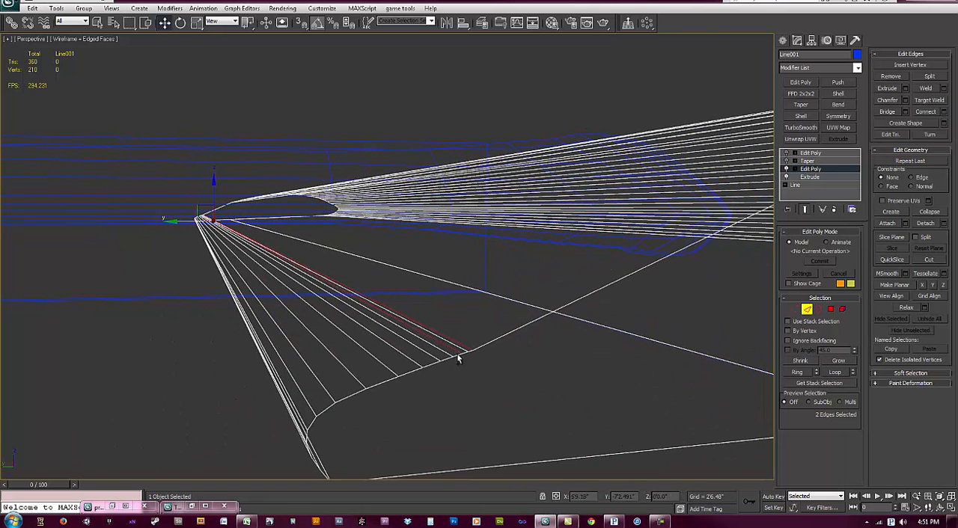
left_click(431, 359, "ctrl")
left_click(386, 376, "ctrl")
left_click(323, 393, "ctrl")
middle_click_drag(323, 396, 466, 407, "alt")
left_click(342, 281, "ctrl")
left_click(343, 301, "ctrl")
left_click(350, 315, "ctrl")
mouse_move(379, 340)
middle_mouse_down("alt")
mouse_move(336, 353)
mouse_move(373, 343)
middle_mouse_up("alt")
key("ctrl+BackSpace")
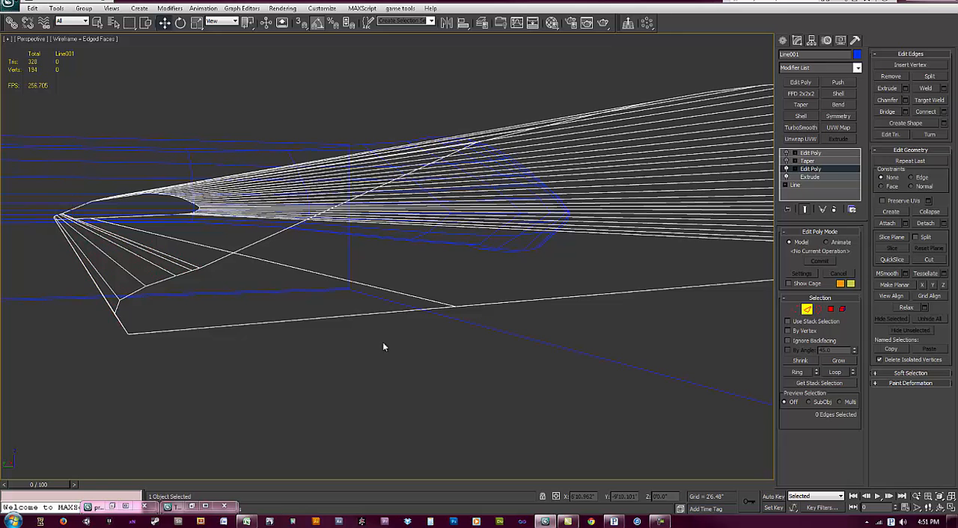
Step: Remove one more closely spaced edge, with its vertices, where the rounded trailing edge meets the wing's upper surface
middle_click_drag(284, 323, 314, 339, "alt")
left_click(294, 324)
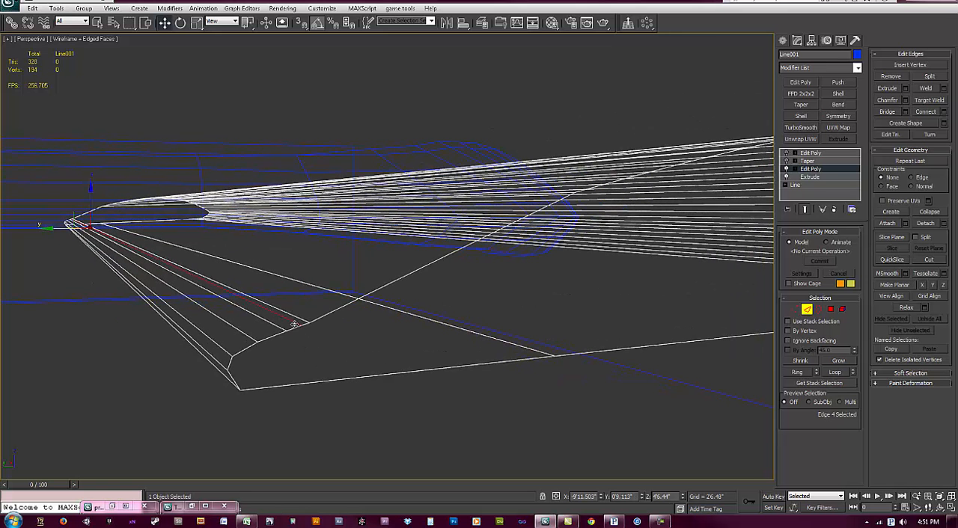
left_click(302, 319)
key("ctrl+BackSpace")
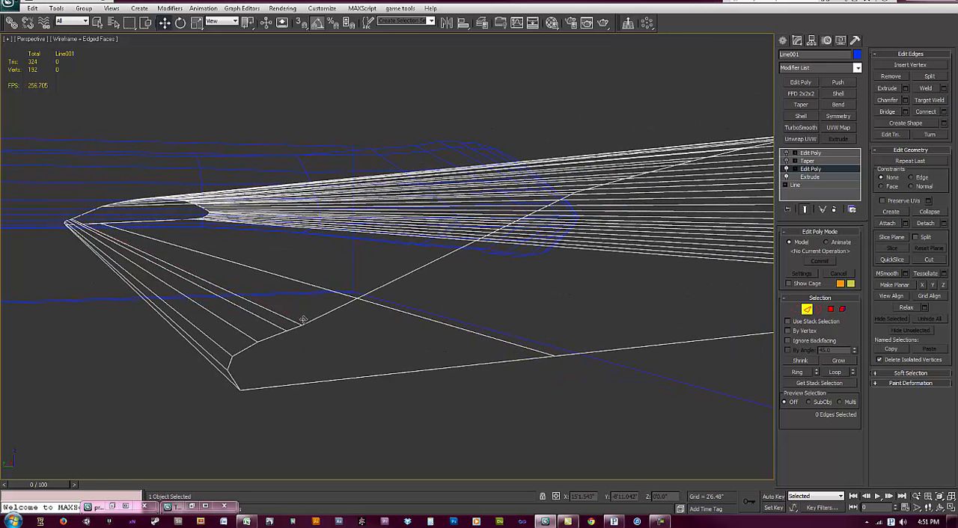
middle_click_drag(309, 329, 373, 335, "alt")
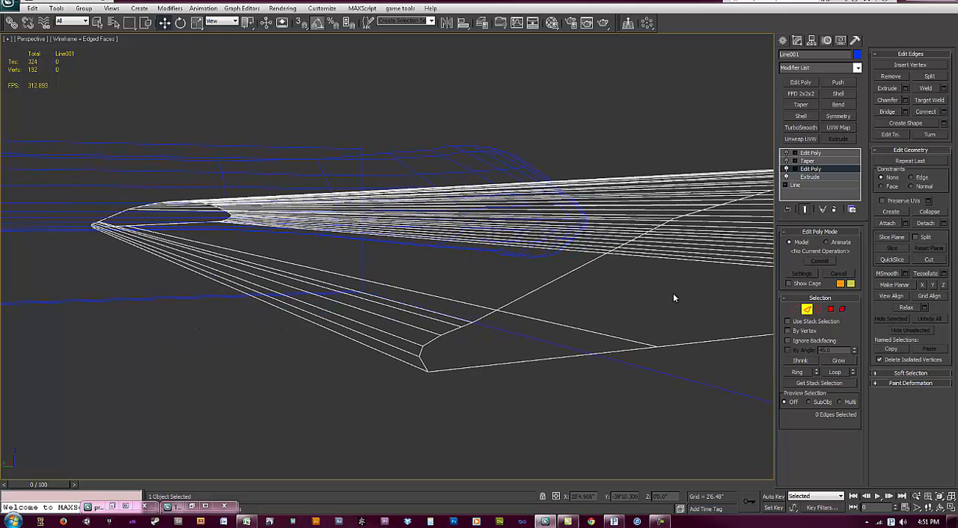
Step: Re-enable the Taper and upper Edit Poly modifiers and display the wing shaded without edged faces
left_click(786, 161)
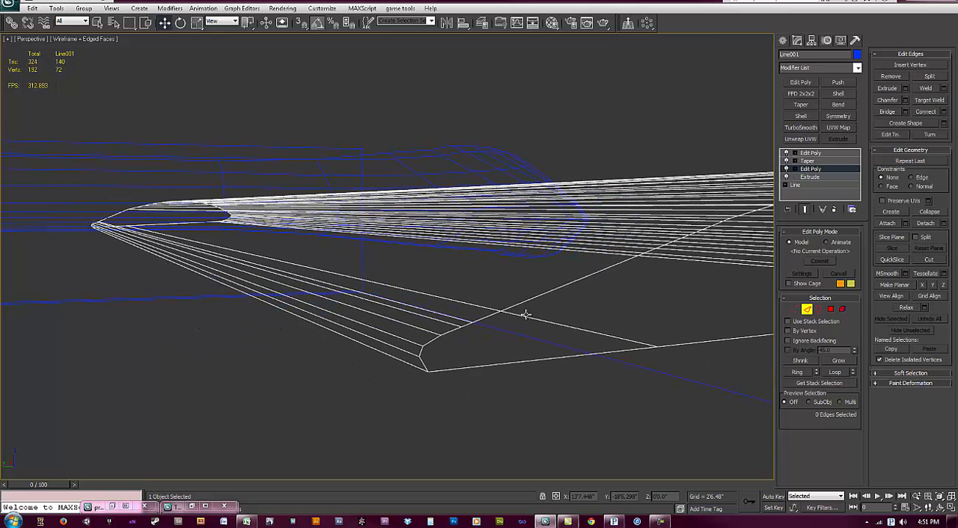
left_click(786, 160)
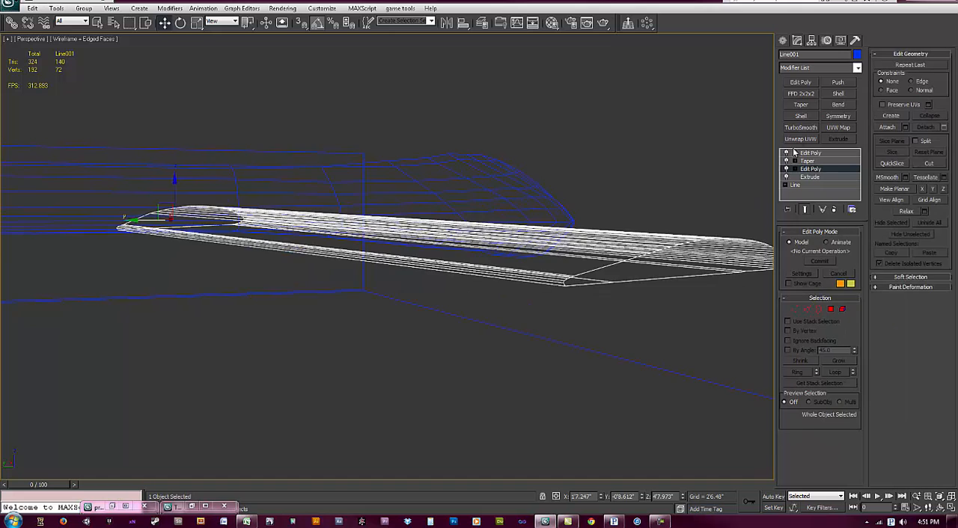
mouse_move(567, 301)
middle_mouse_down()
mouse_move(560, 313)
mouse_move(573, 331)
mouse_move(552, 336)
mouse_move(265, 336)
mouse_move(464, 297)
mouse_move(425, 349)
middle_mouse_up()
key("F3")
key("F4")
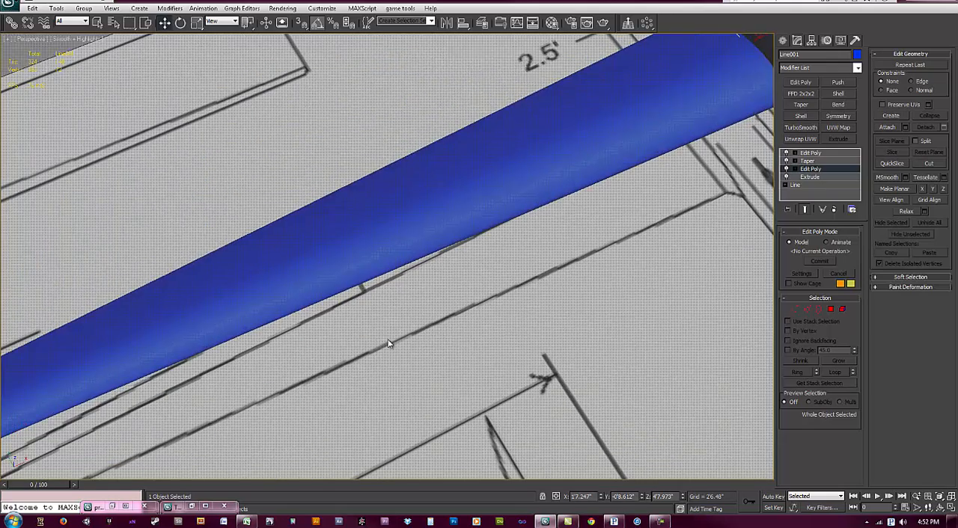
Step: Display the wing as see-through over the blueprint in the Top view and activate its uppermost Edit Poly modifier
key("t")
middle_click_drag(151, 275, 243, 274)
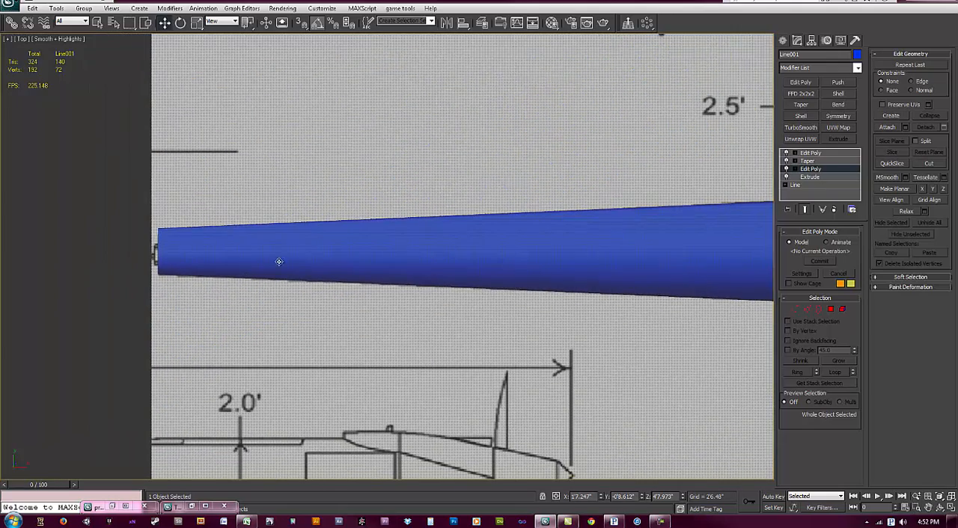
key("alt+x")
middle_click_drag(300, 276, 306, 263)
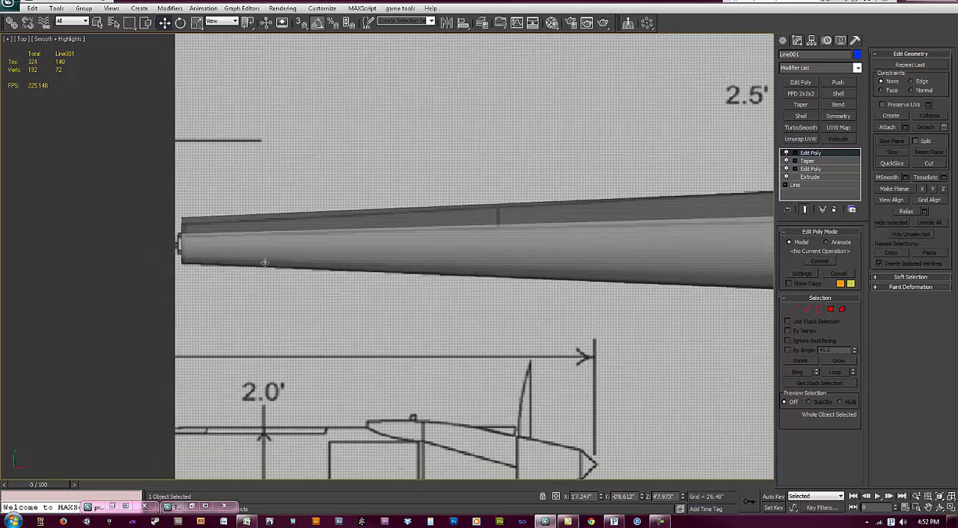
middle_click_drag(629, 232, 587, 232)
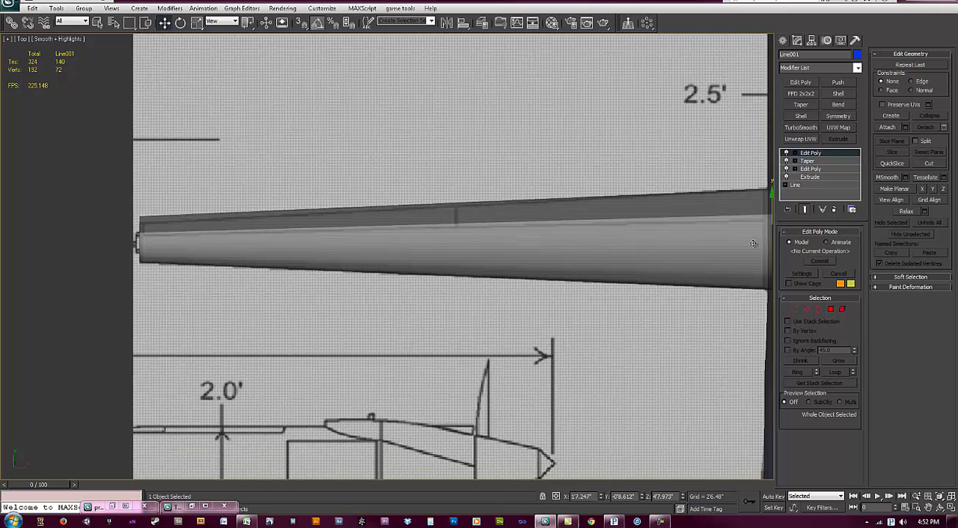
Step: Select the wing's tip vertices and scale them along the chord to match the wing tip on the top blueprint
key("1")
left_click_drag(101, 186, 168, 318)
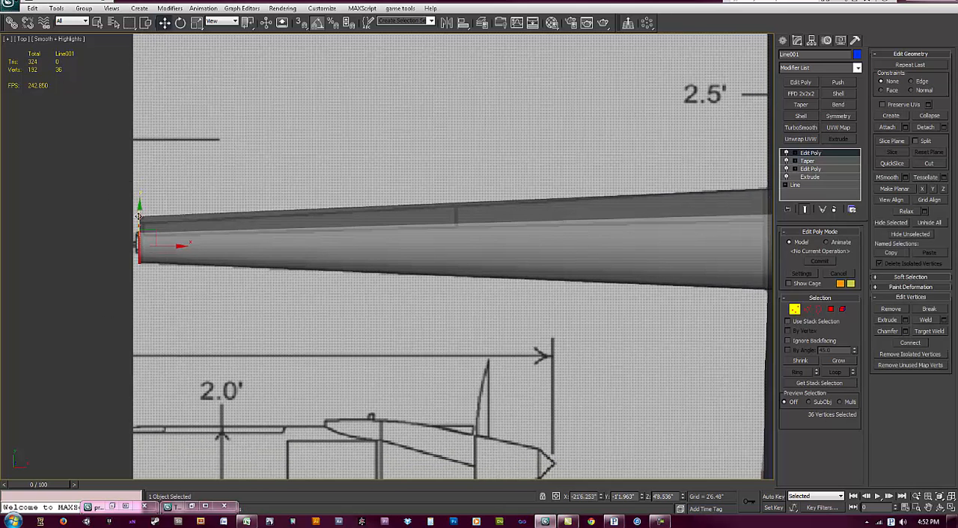
scroll(152, 248, "up", 1)
scroll(152, 248, "up", 1)
middle_click_drag(152, 249, 288, 234)
scroll(272, 244, "up", 4)
scroll(289, 235, "up", 2)
key("r")
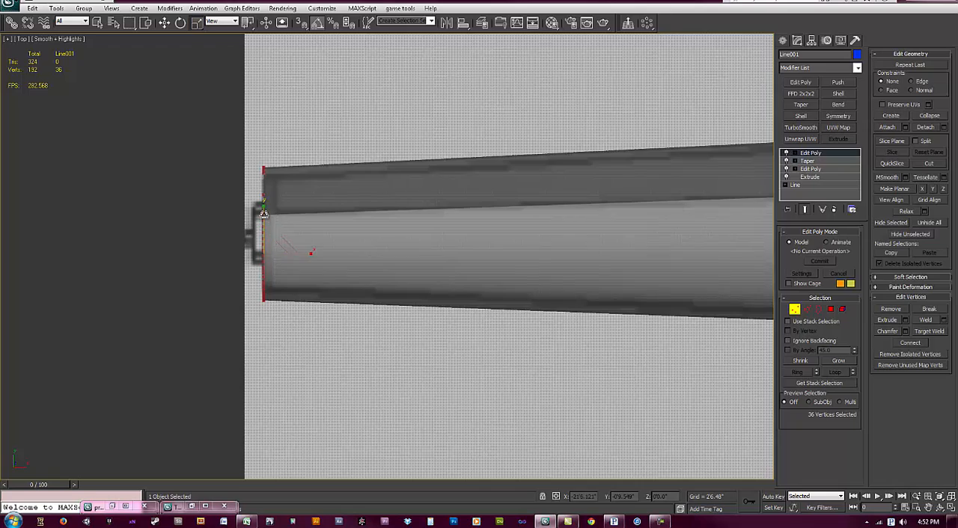
scroll(264, 213, "down", 1)
scroll(449, 195, "down", 2)
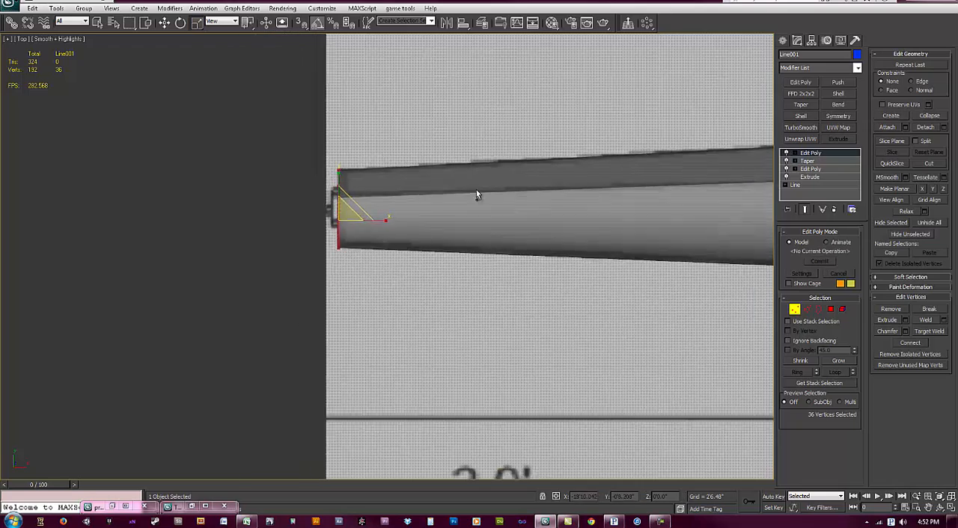
scroll(528, 215, "down", 2)
Step: Display the wing opaque with edged faces in the Perspective view and switch to edge selection
middle_click_drag(529, 216, 431, 197)
key("alt+x")
middle_click_drag(258, 233, 325, 251)
key("p")
key("z")
key("F4")
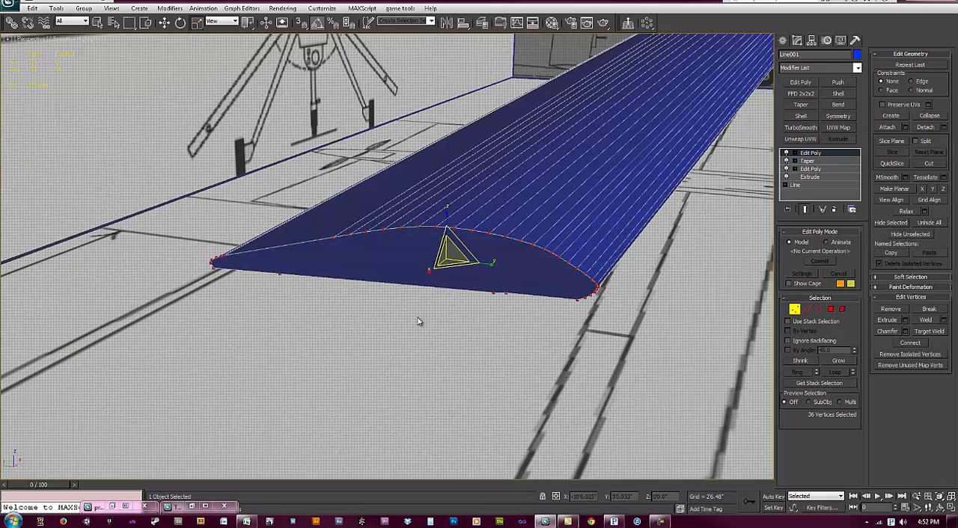
left_click(457, 320)
middle_click_drag(458, 320, 473, 261, "alt")
left_click(805, 310)
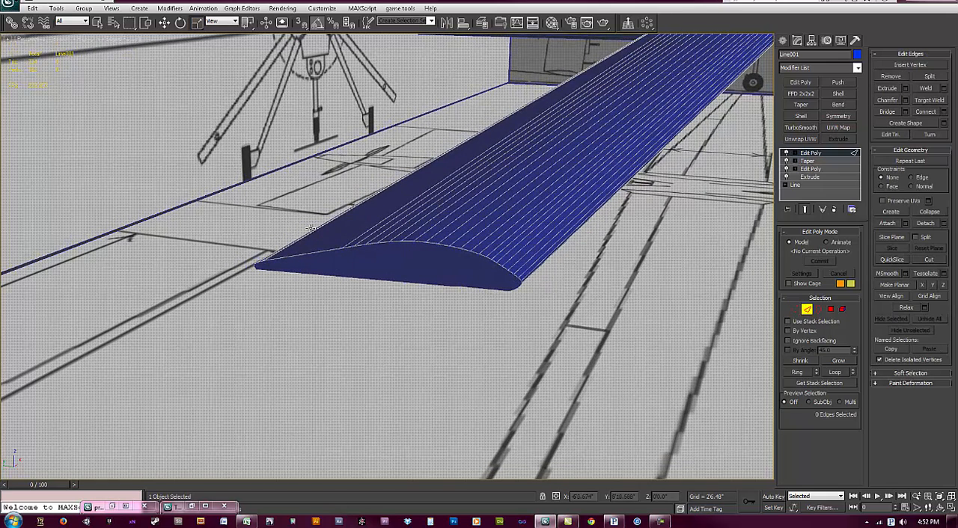
Step: Select alternating lengthwise edges across the wing's upper surface and around its front, and remove them together with their vertices
left_click(380, 232)
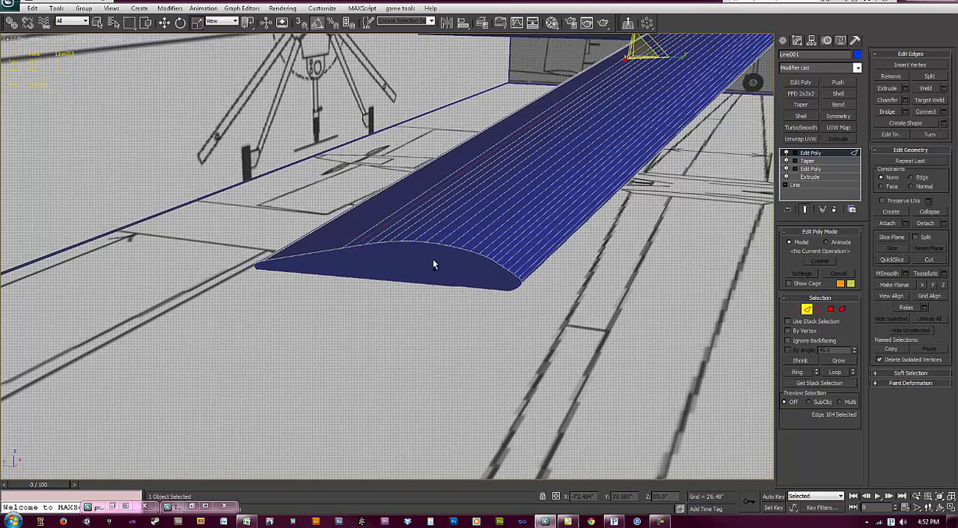
scroll(431, 263, "up", 3)
left_click(373, 222, "ctrl")
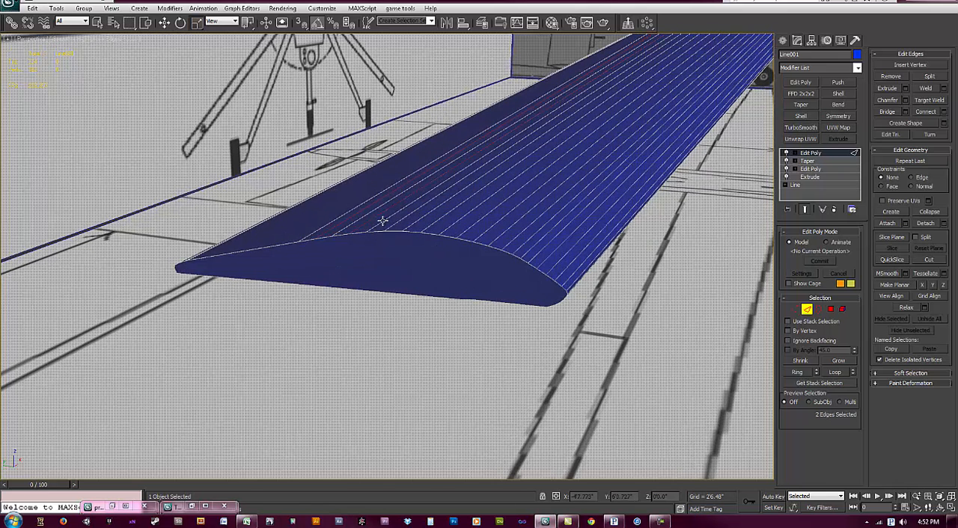
left_click(416, 222, "ctrl")
left_click(435, 222, "ctrl")
left_click(475, 228, "ctrl")
left_click(499, 234, "ctrl")
left_click(530, 241, "ctrl")
left_click(545, 250, "ctrl")
left_click(559, 261, "ctrl")
left_click(574, 271, "ctrl")
middle_click_drag(578, 279, 308, 196, "alt")
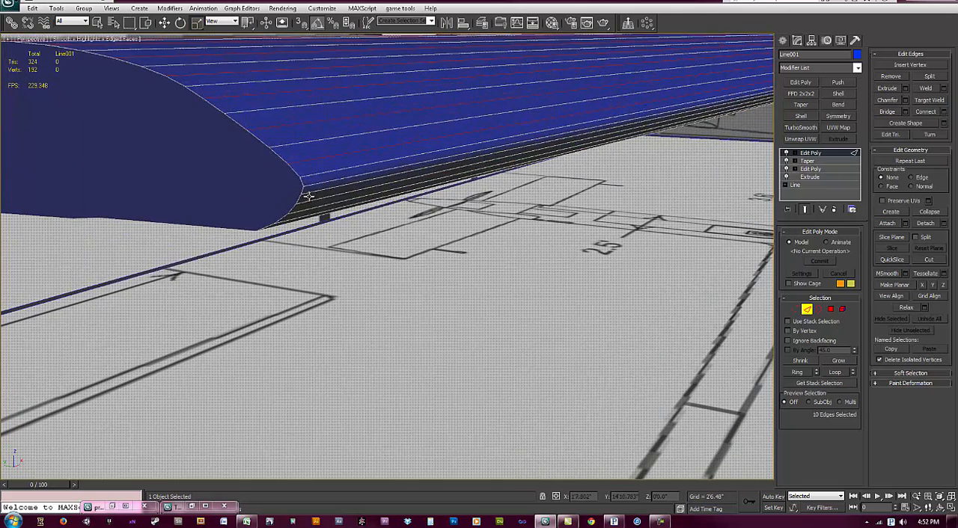
left_click(314, 183, "ctrl")
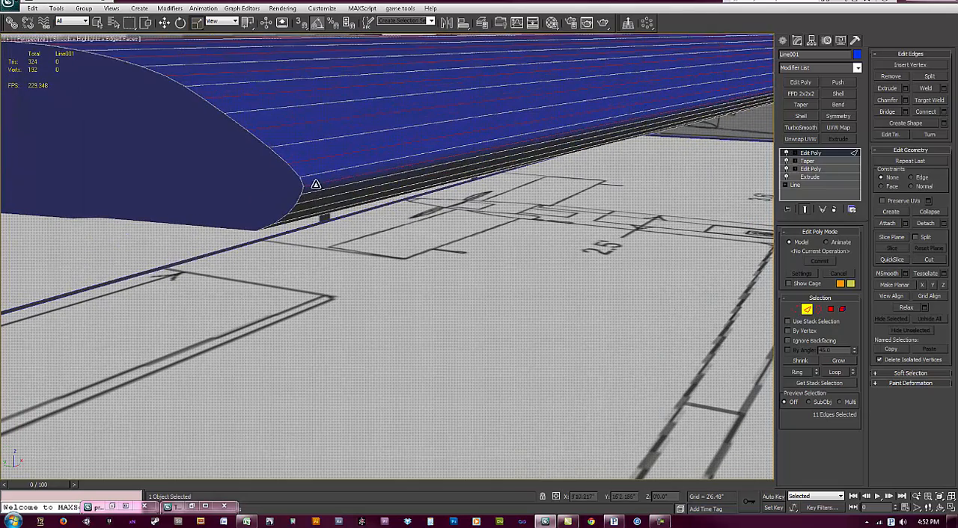
key("ctrl+BackSpace")
key("ctrl+z")
key("ctrl+z")
key("ctrl+BackSpace")
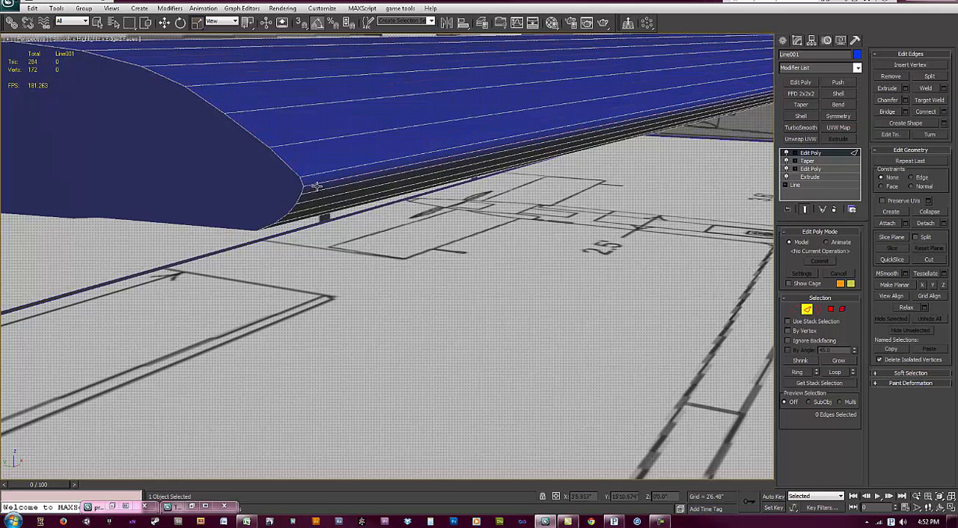
Step: Select two alternating edges around the wing's leading edge plus one on its underside and remove them with their vertices
left_click(312, 194)
left_click(305, 207, "ctrl")
middle_click_drag(305, 210, 294, 308, "alt")
key("z")
middle_click_drag(294, 263, 295, 178, "ctrl+alt")
middle_click_drag(224, 123, 255, 157)
middle_click_drag(320, 274, 331, 255, "alt")
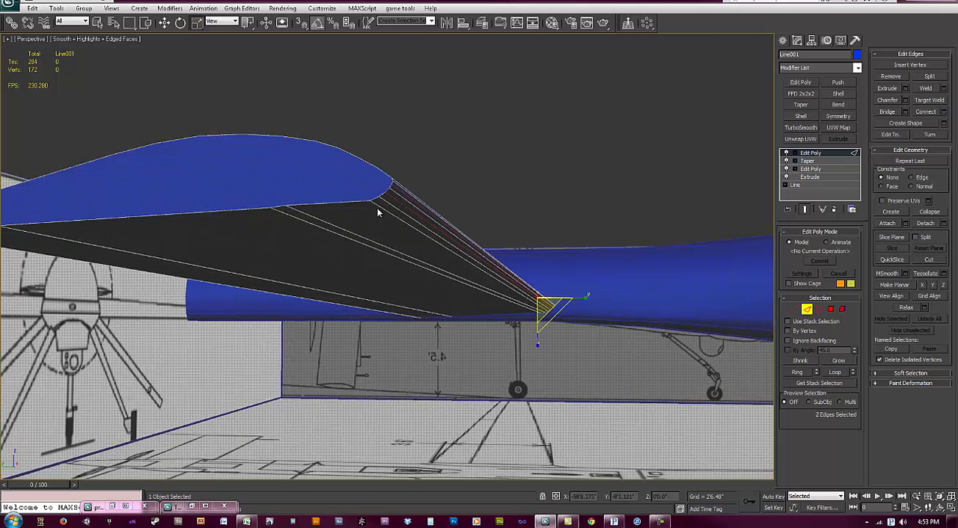
left_click(318, 217, "ctrl")
middle_click_drag(137, 288, 184, 291, "alt")
key("ctrl+BackSpace")
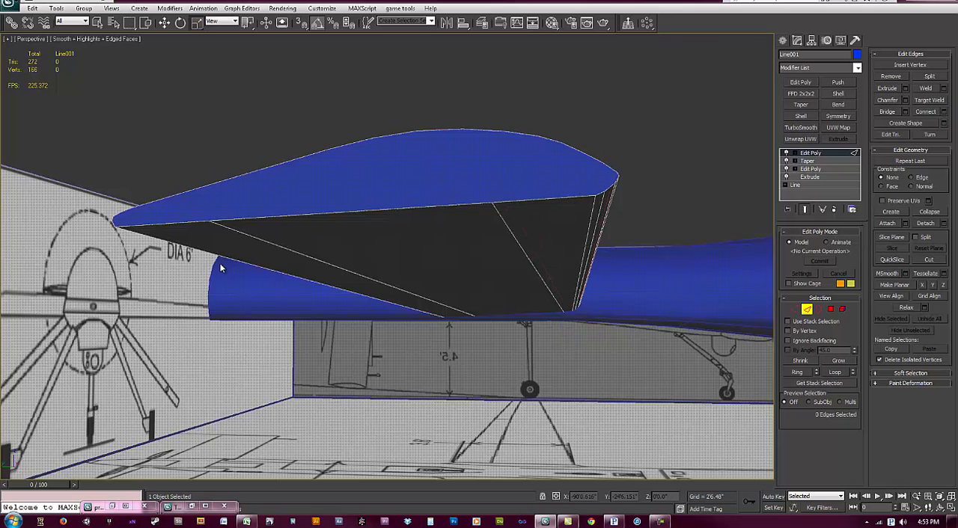
Step: Examine the wing's remaining edges from several angles and up close at the fuselage, ending sub-object editing
middle_click_drag(353, 252, 429, 418, "alt")
scroll(356, 295, "down", 4)
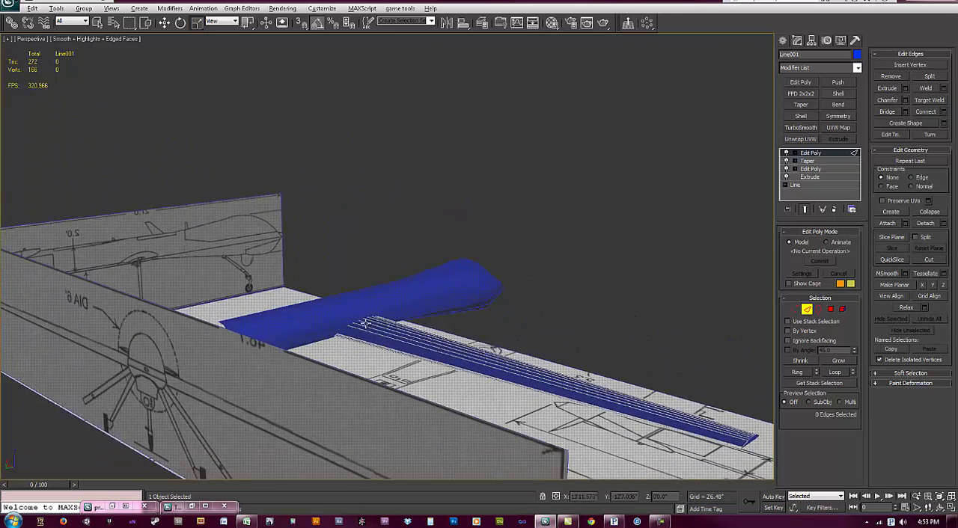
scroll(360, 273, "up", 4)
middle_click_drag(574, 348, 380, 322, "alt")
left_click_drag(379, 196, 582, 359)
scroll(478, 389, "down", 3)
middle_click_drag(465, 408, 481, 359)
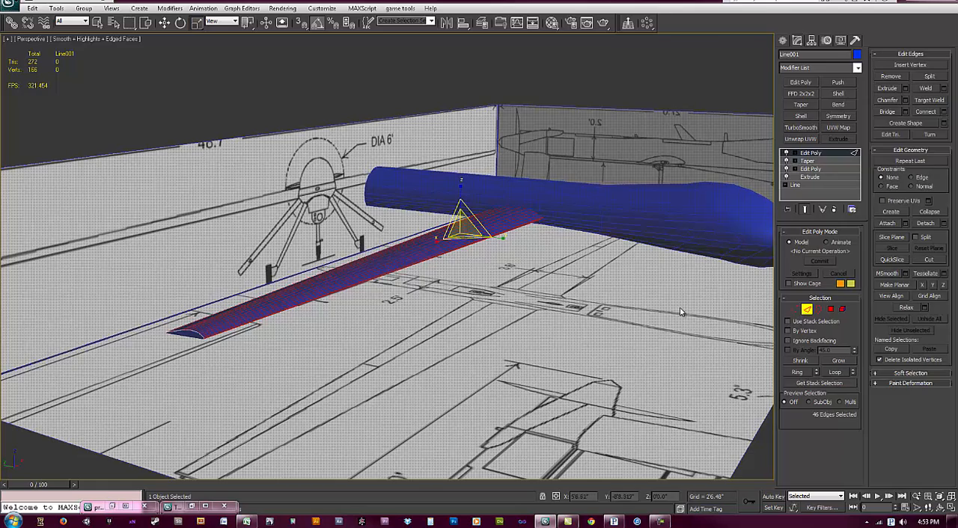
key("1")
scroll(498, 250, "up", 5)
middle_click_drag(485, 318, 572, 297, "alt")
middle_click_drag(394, 296, 357, 273, "alt")
left_click(795, 310)
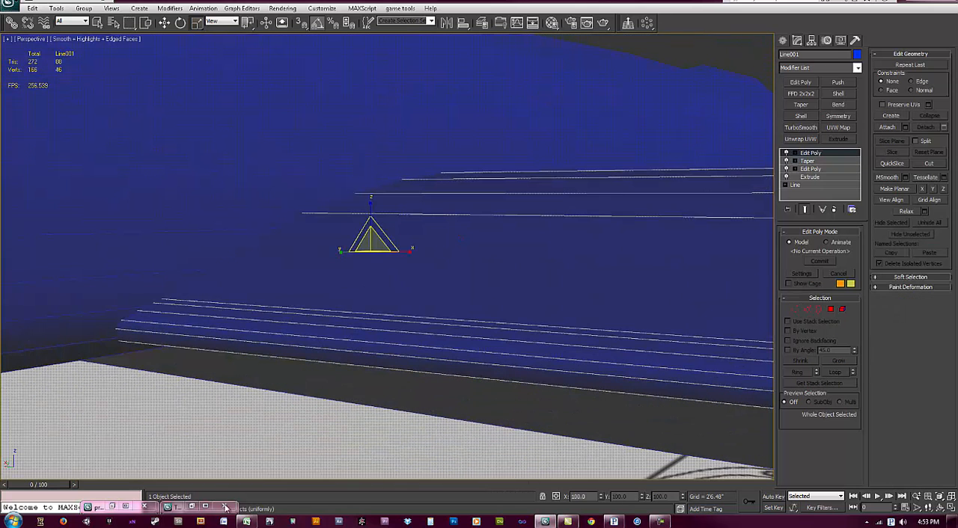
Step: Examine the wings and tail in the reference photos Twuav_13_02.jpeg and predator-7.jpg and minimize both images
left_click(191, 508)
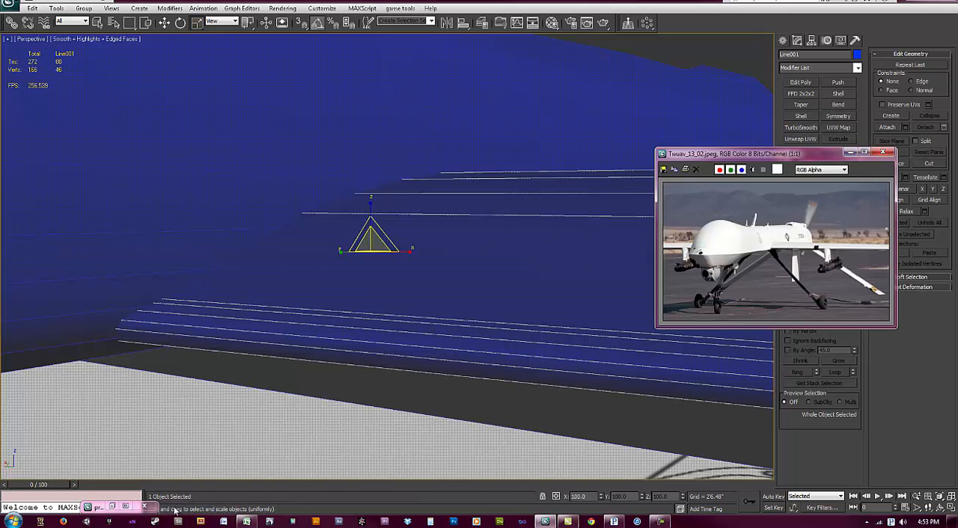
left_click(111, 506)
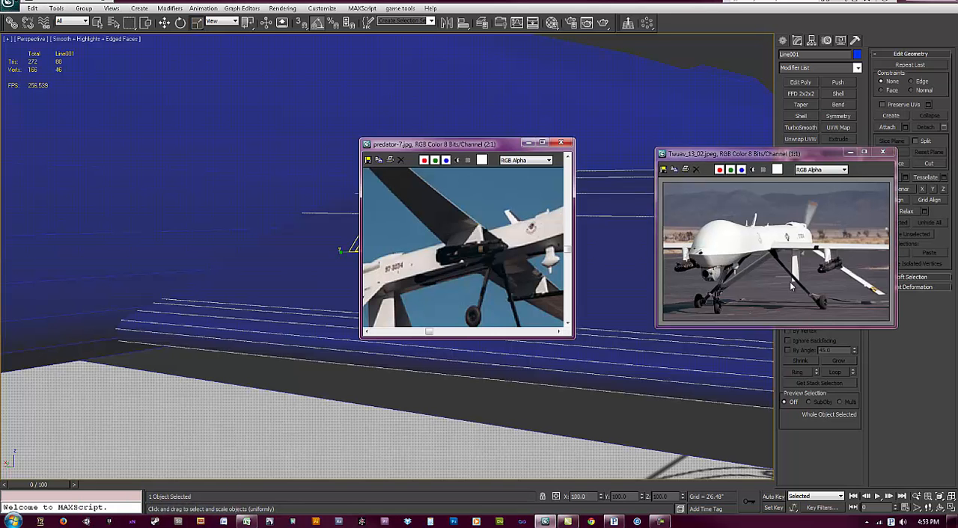
left_click(831, 282)
scroll(831, 278, "down", 1)
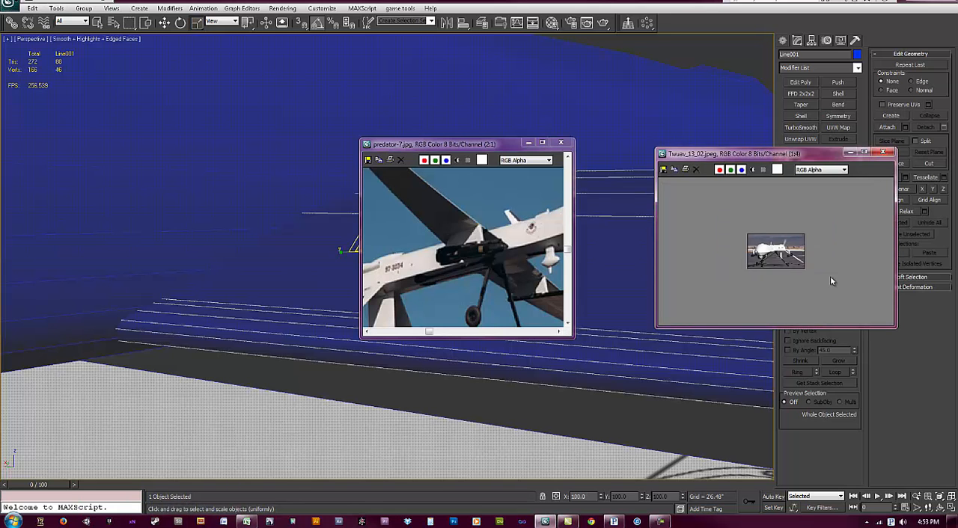
scroll(828, 273, "up", 1)
scroll(464, 291, "down", 1)
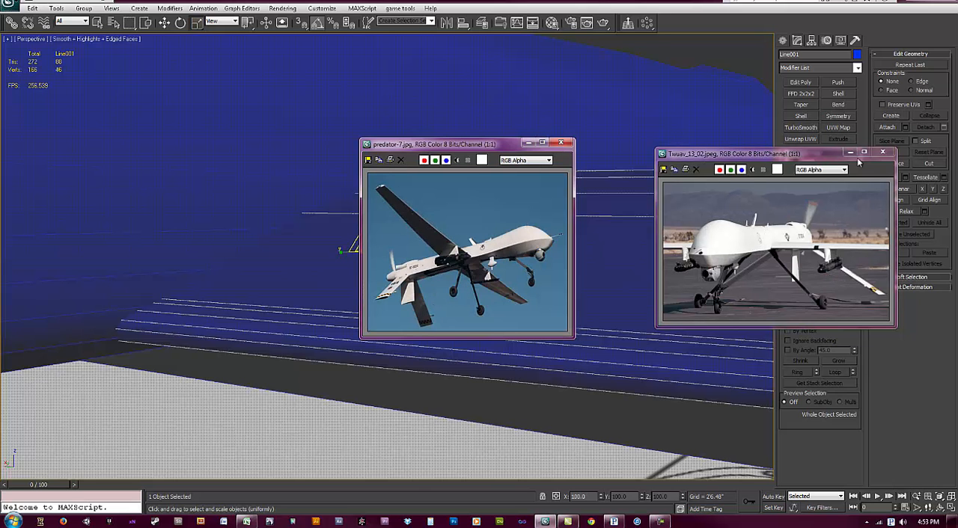
left_click(863, 151)
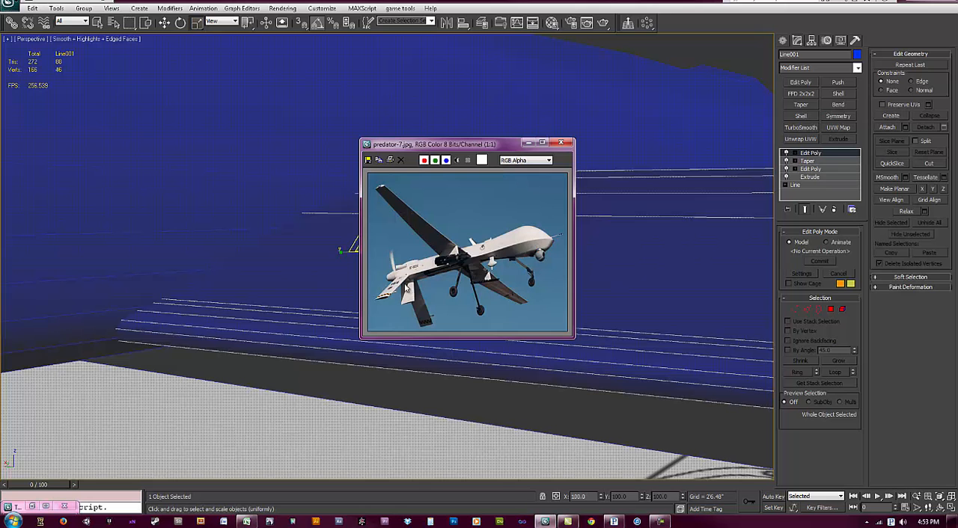
scroll(408, 283, "up", 2)
scroll(407, 281, "down", 1)
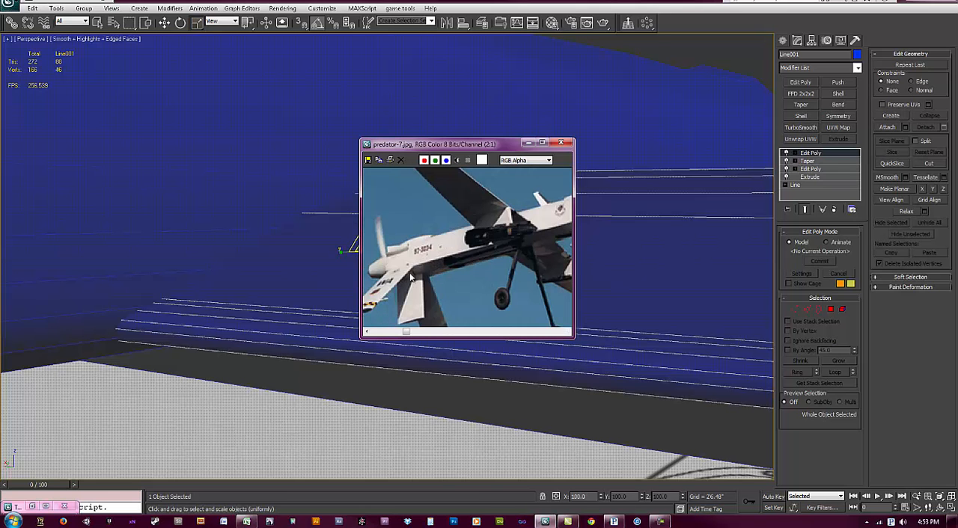
left_click(32, 506)
scroll(819, 255, "up", 1)
scroll(819, 255, "down", 1)
left_click(529, 142)
left_click(854, 153)
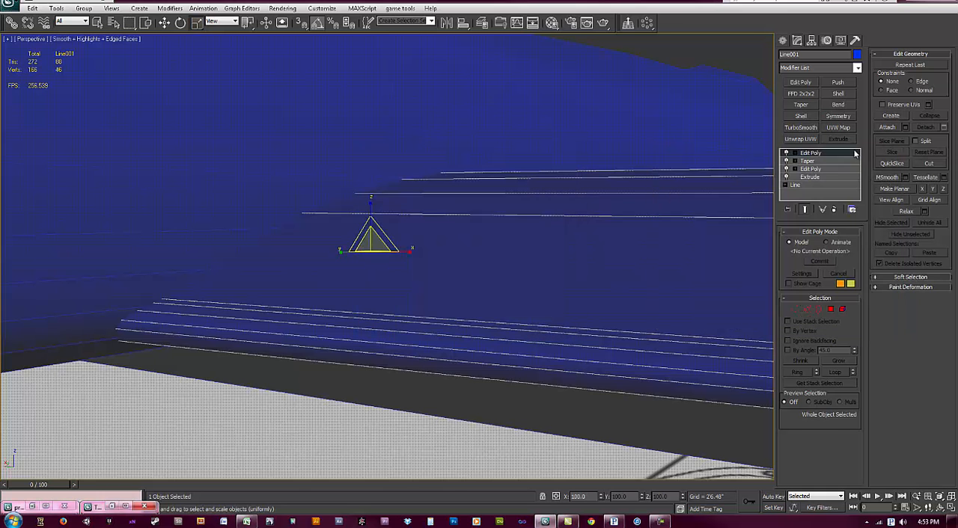
Step: Deselect the wing and bring the rear end of the fuselage into the Left view over the side blueprint
scroll(404, 173, "down", 5)
mouse_move(419, 251)
middle_mouse_down("alt")
mouse_move(438, 265)
mouse_move(444, 227)
mouse_move(481, 207)
mouse_move(468, 203)
mouse_move(435, 256)
middle_mouse_up("alt")
key("l")
key("z")
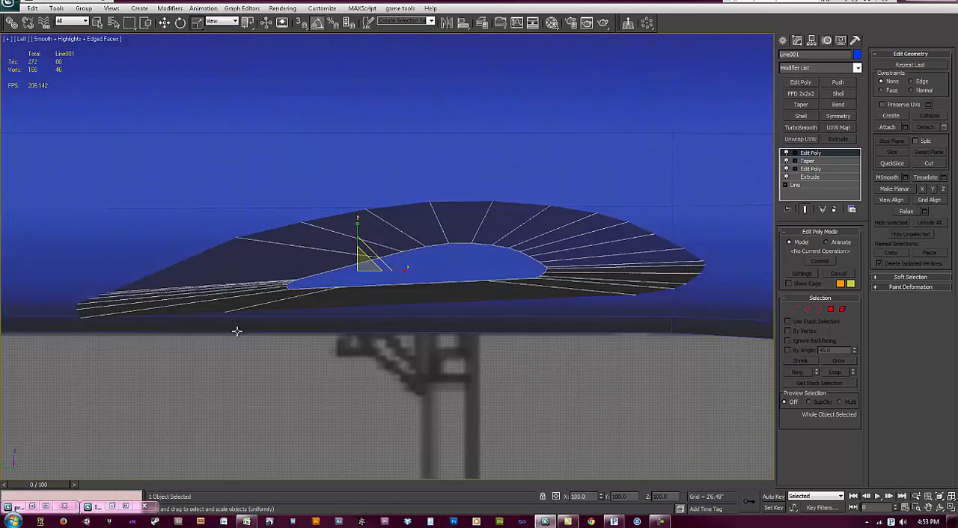
scroll(342, 299, "down", 4)
left_click(666, 331)
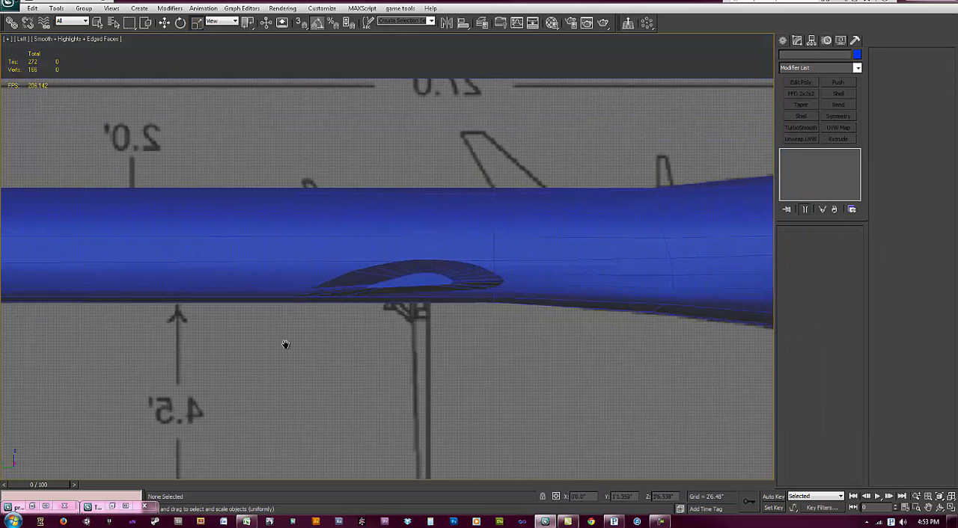
middle_click_drag(286, 341, 409, 335)
middle_click_drag(228, 316, 535, 306)
middle_click_drag(316, 327, 365, 327)
middle_click_drag(389, 264, 393, 287)
scroll(394, 288, "up", 1)
Step: Extend the fuselage's open rear edges backward in one long and one short segment up to the propeller, displayed see-through
left_click(407, 231)
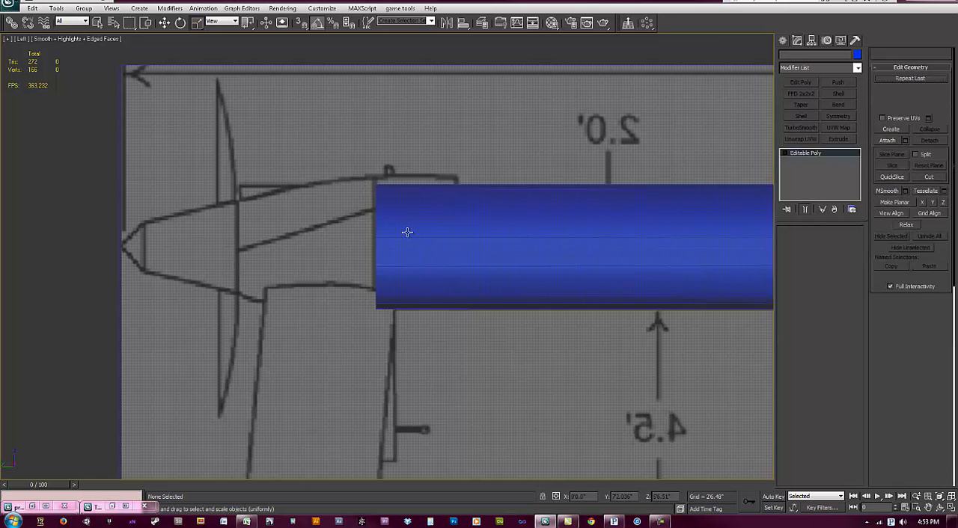
left_click(806, 245)
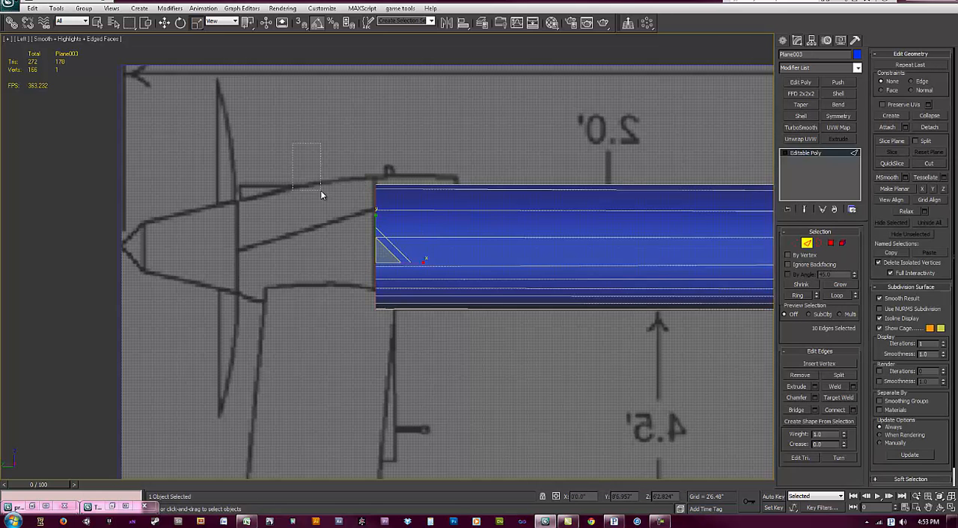
key("ctrl+z")
key("w")
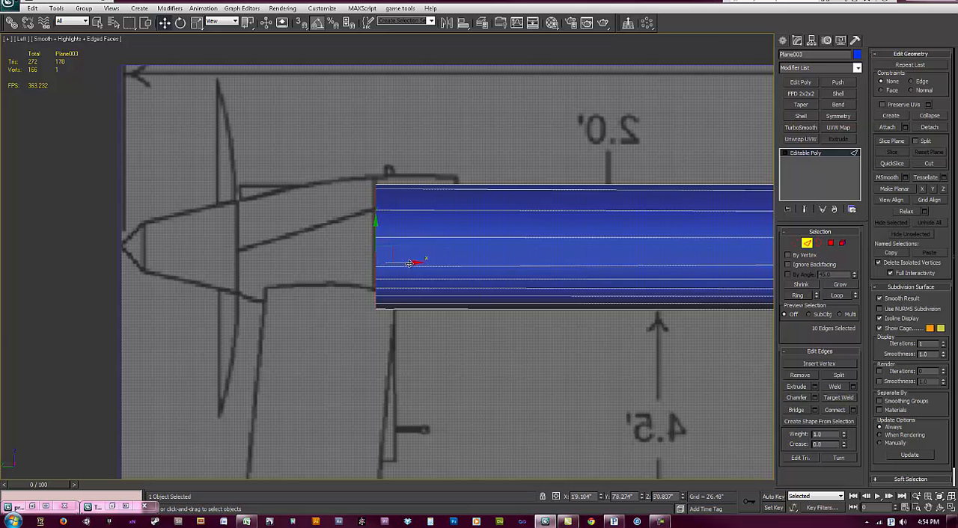
left_click_drag(409, 262, 285, 265, "shift")
middle_click_drag(284, 265, 337, 268)
left_click_drag(336, 267, 323, 265, "shift")
key("alt+x")
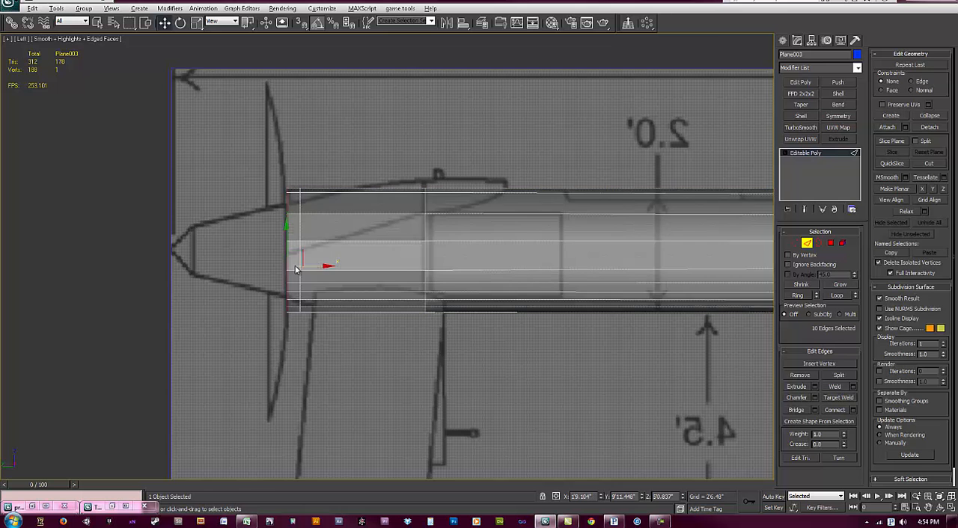
Step: Scale the fuselage's rearmost edge ring down vertically and adjust its lengthwise position to form a bevelled end
scroll(306, 270, "up", 3)
key("r")
left_click_drag(296, 231, 298, 236)
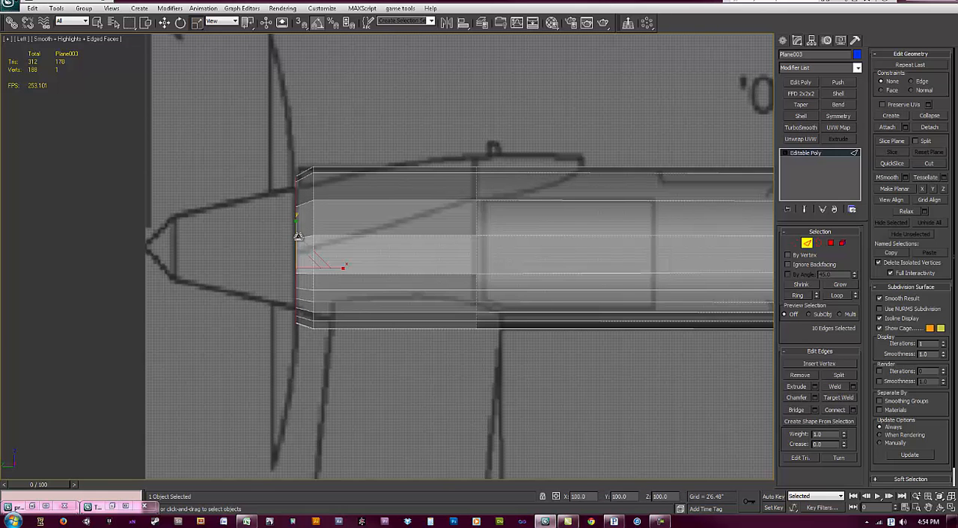
key("w")
left_click_drag(328, 269, 330, 270)
middle_click_drag(358, 336, 332, 269)
scroll(331, 269, "down", 1)
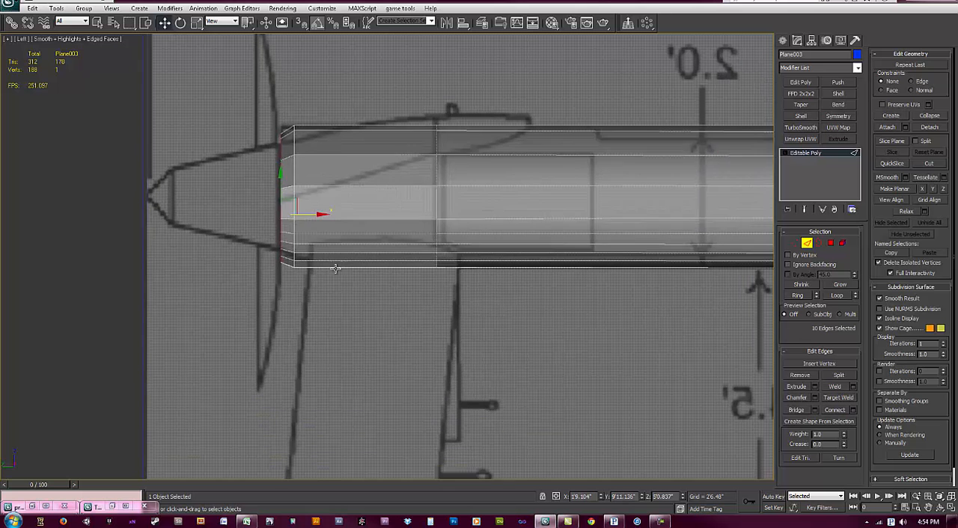
scroll(331, 270, "down", 2)
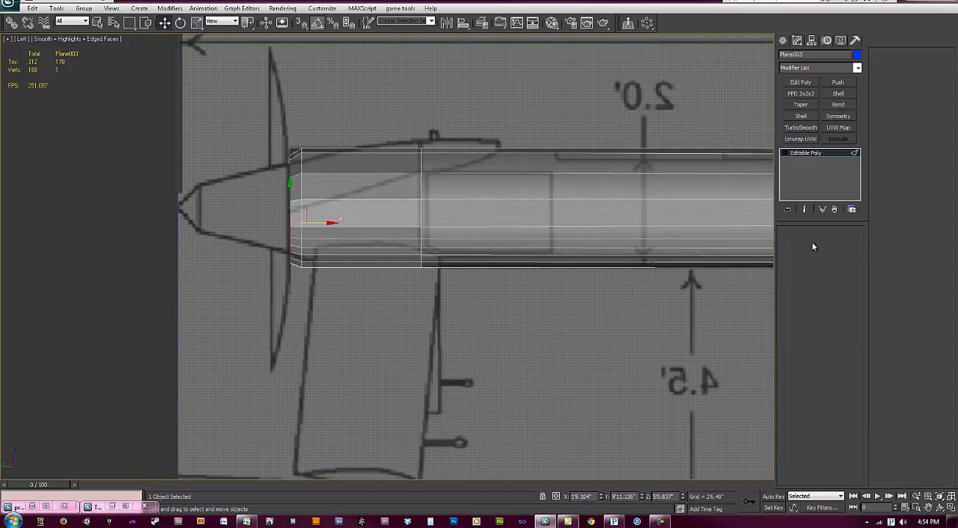
Step: Leave edge editing on the fuselage and turn off its see-through display
left_click(811, 243)
middle_click_drag(519, 389, 451, 346)
scroll(356, 266, "down", 2)
scroll(411, 289, "down", 1)
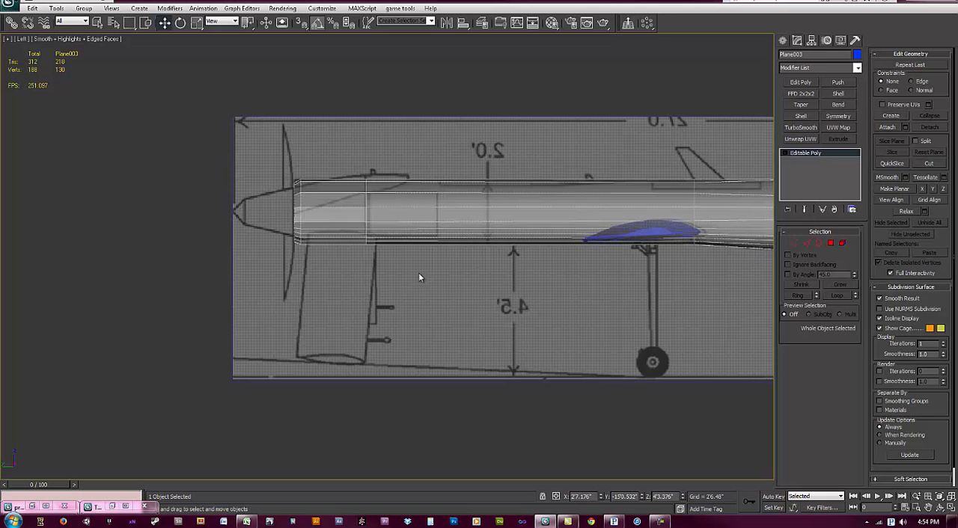
key("alt+x")
Step: Clone the wing as a single copy named Line002, placed at the rear end of the fuselage
middle_click_drag(645, 251, 652, 234)
left_click(657, 234)
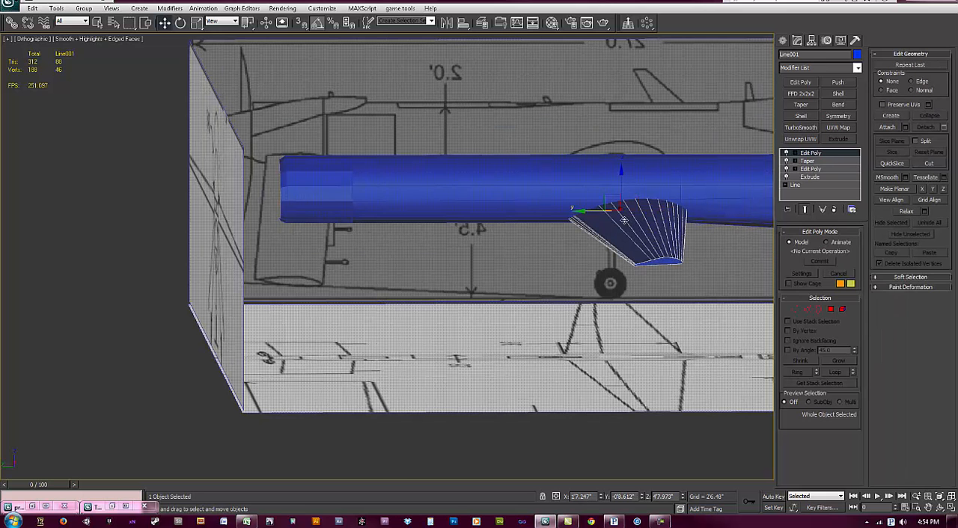
left_click_drag(596, 212, 303, 217, "shift")
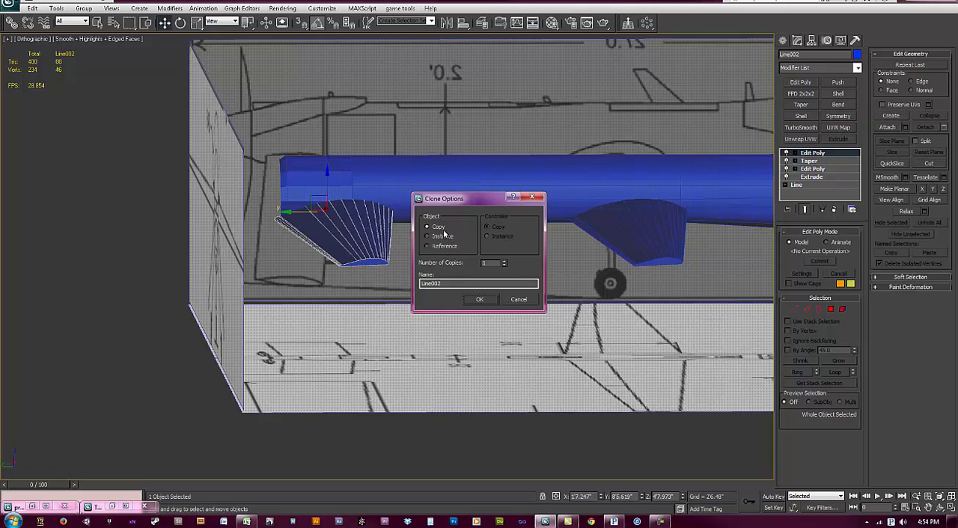
left_click(480, 300)
Step: Remove the Taper modifier from the copied wing and activate its uppermost Edit Poly modifier
left_click(808, 161)
left_click(833, 210)
middle_click_drag(424, 291, 368, 298, "alt")
scroll(430, 238, "up", 1)
left_click(827, 154)
Step: Scale the copied wing down along its chord and compare it with the tail fin on the Left view blueprint
key("r")
left_click_drag(291, 246, 297, 249)
key("l")
key("z")
middle_click_drag(309, 304, 410, 273)
scroll(358, 269, "down", 2)
scroll(358, 269, "down", 5)
scroll(410, 271, "down", 4)
scroll(410, 268, "up", 6)
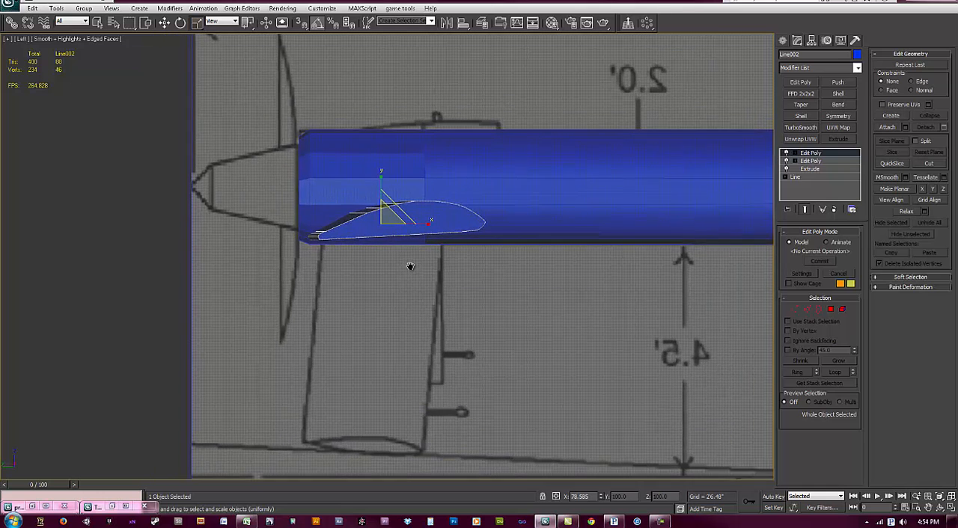
scroll(440, 225, "down", 3)
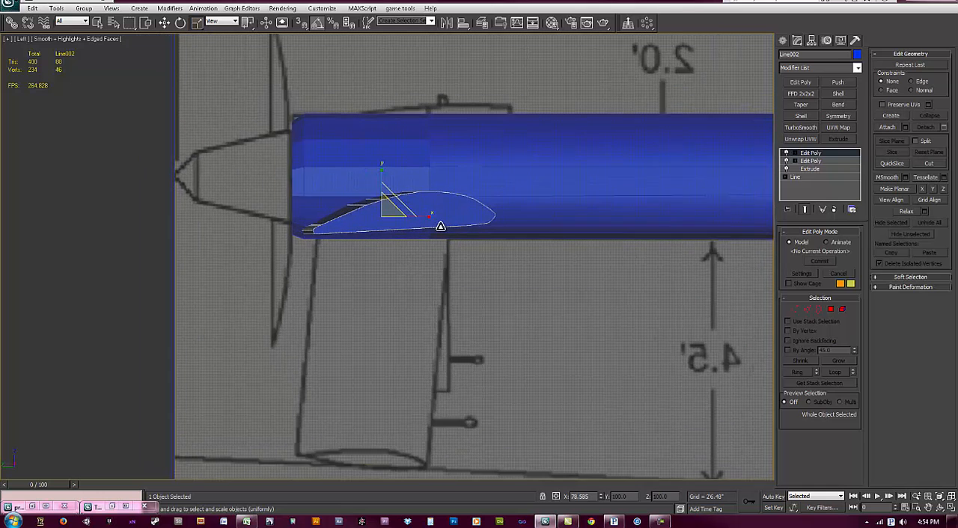
mouse_move(436, 285)
middle_mouse_down("alt")
mouse_move(438, 305)
mouse_move(440, 266)
mouse_move(454, 278)
mouse_move(428, 293)
middle_mouse_up("alt")
key("l")
scroll(411, 276, "up", 5)
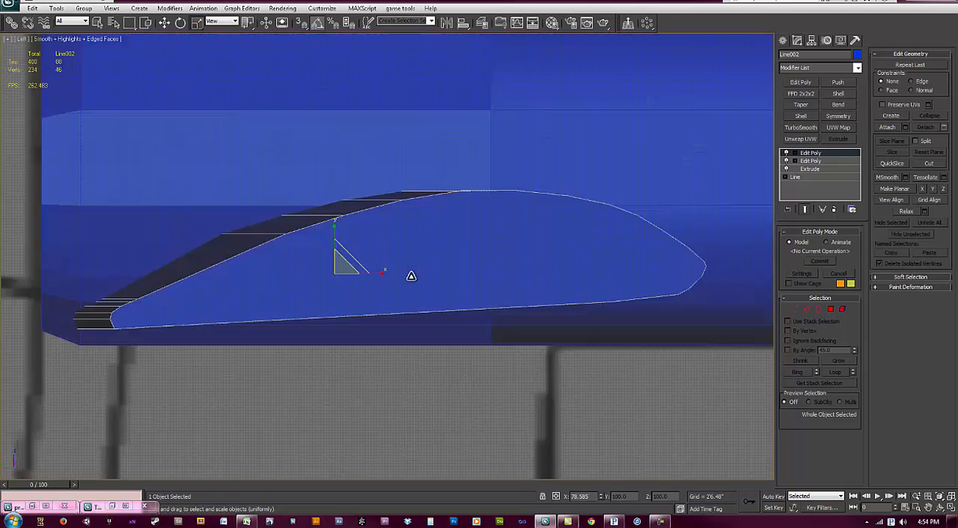
scroll(356, 299, "down", 3)
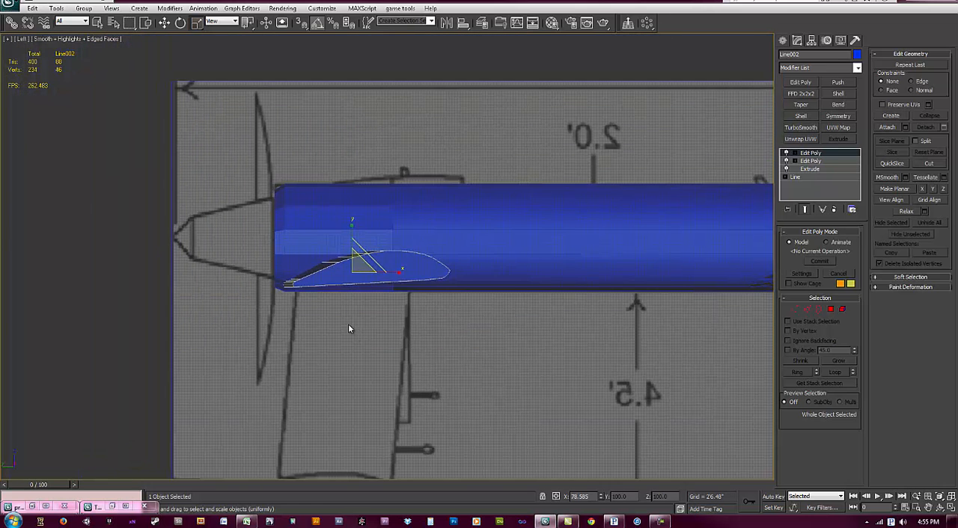
scroll(348, 321, "up", 2)
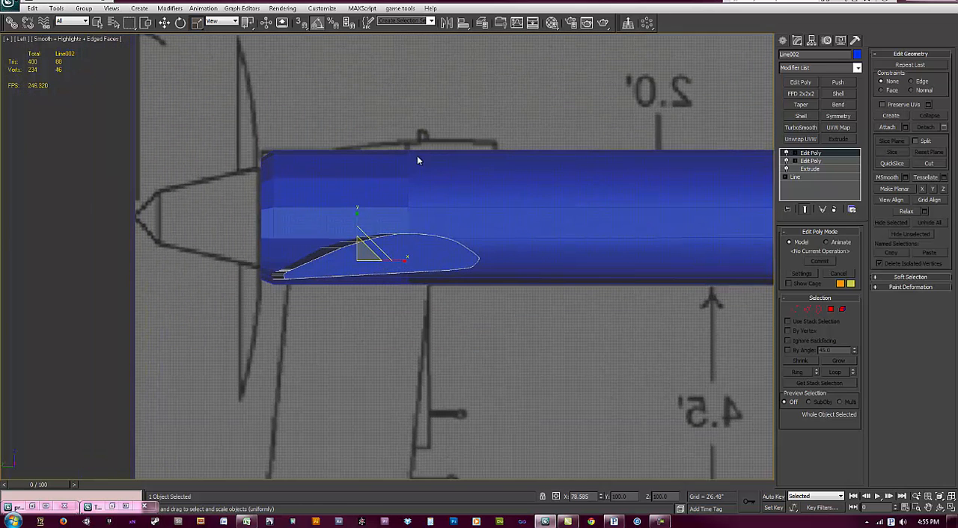
Step: Center the copied wing's pivot on the object and end pivot editing
left_click(811, 41)
left_click(820, 105)
left_click(830, 155)
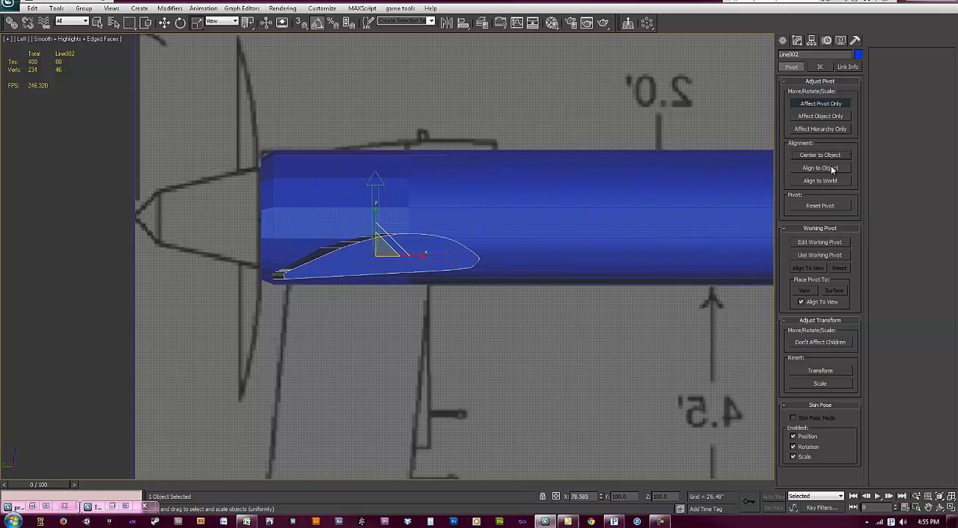
left_click(830, 183)
left_click(831, 171)
key("ctrl+z")
key("ctrl+z")
left_click(825, 110)
Step: With angle snap off, rotate the copied wing about -0.5° around its Y axis in the Local coordinate system
scroll(368, 246, "up", 3)
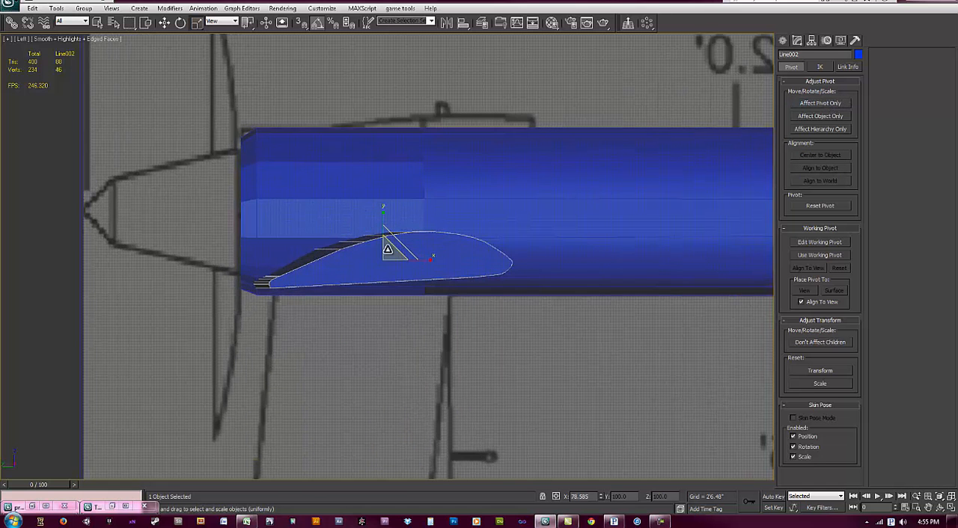
key("e")
key("w")
key("r")
key("e")
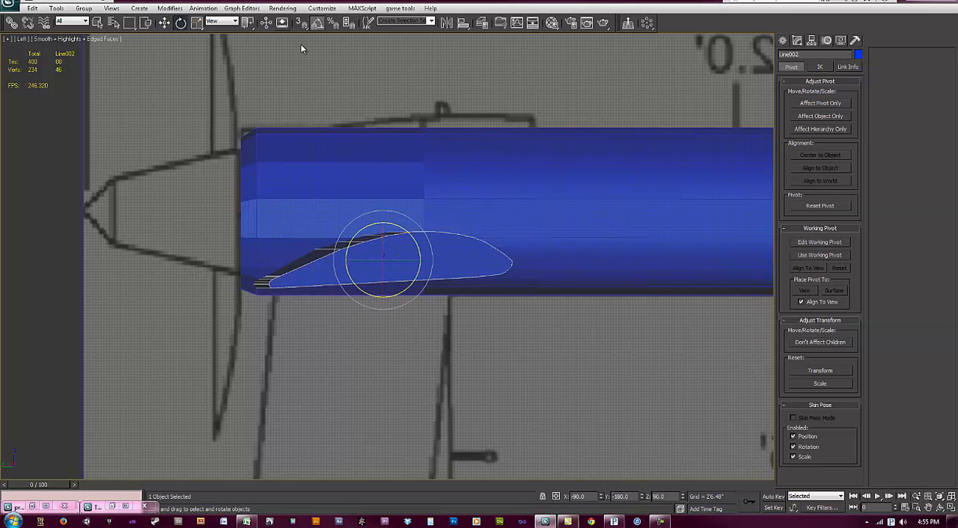
left_click(225, 21)
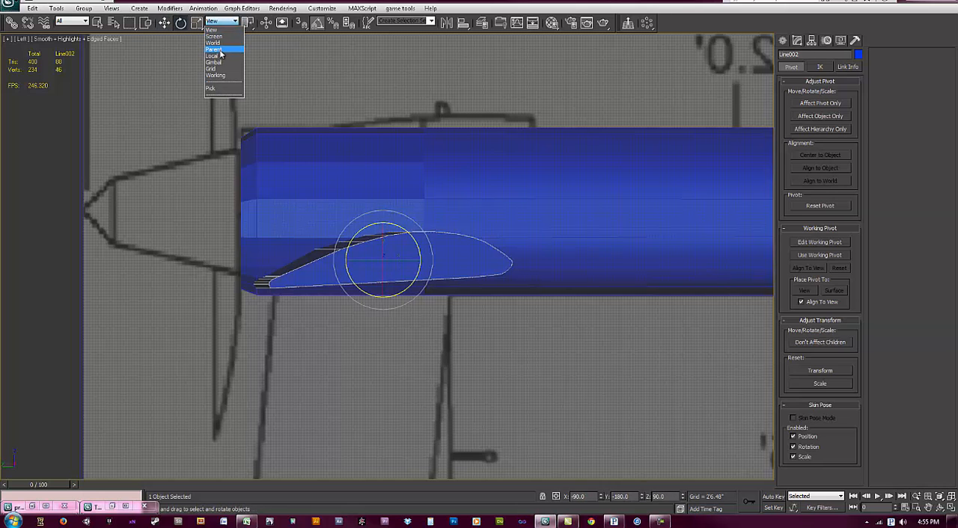
left_click(218, 57)
left_click_drag(411, 259, 412, 264)
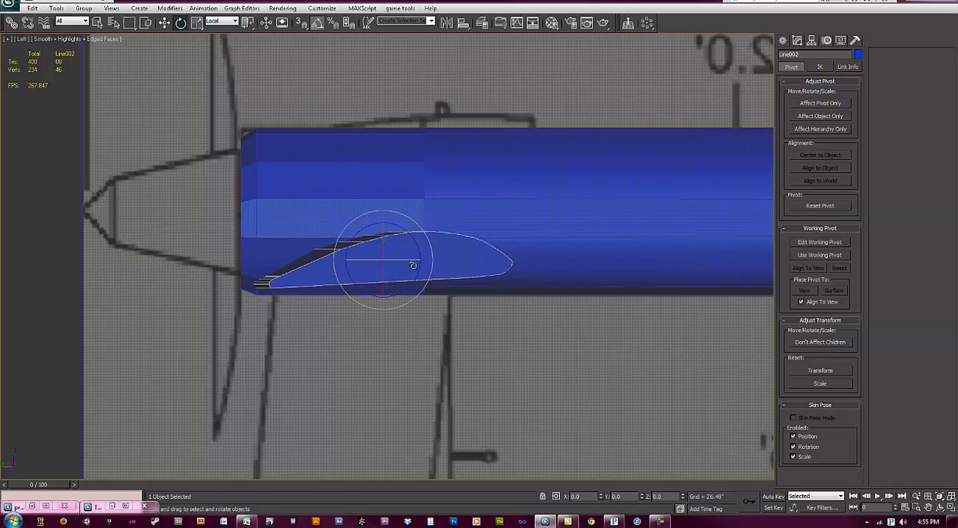
key("a")
mouse_move(403, 259)
left_mouse_down()
mouse_move(391, 264)
mouse_move(403, 262)
left_mouse_up()
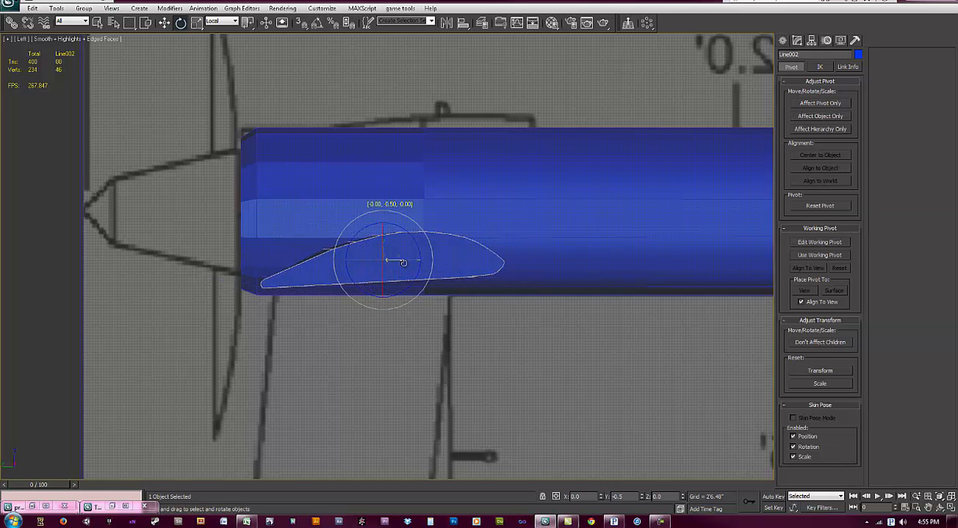
Step: Fine-tune the copied wing's rotation around its local Y axis so it runs straight along the Left view direction
scroll(397, 239, "down", 2)
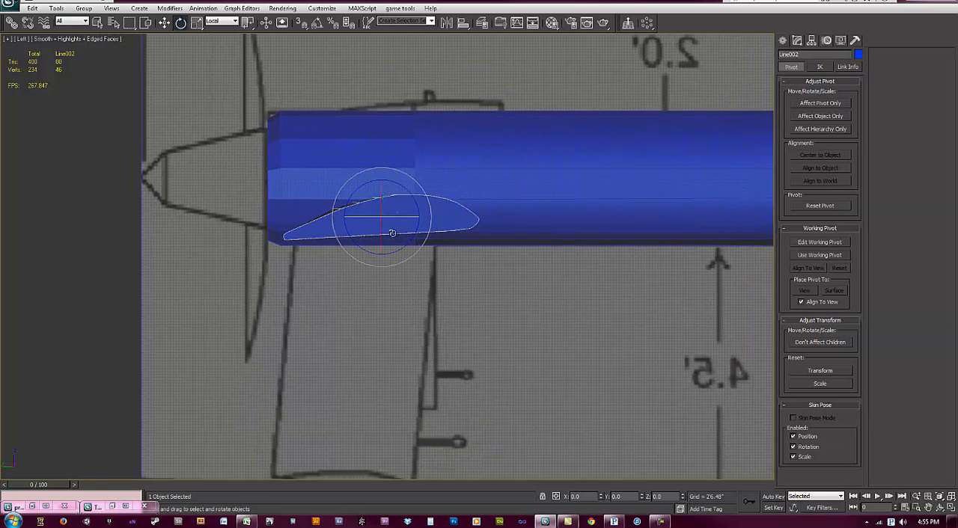
scroll(394, 222, "up", 1)
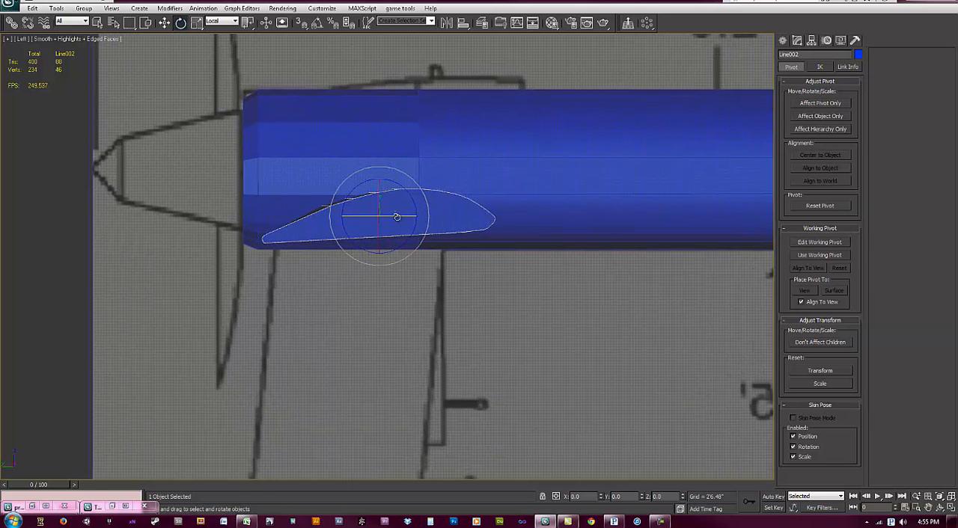
left_click_drag(397, 216, 405, 217)
key("ctrl+z")
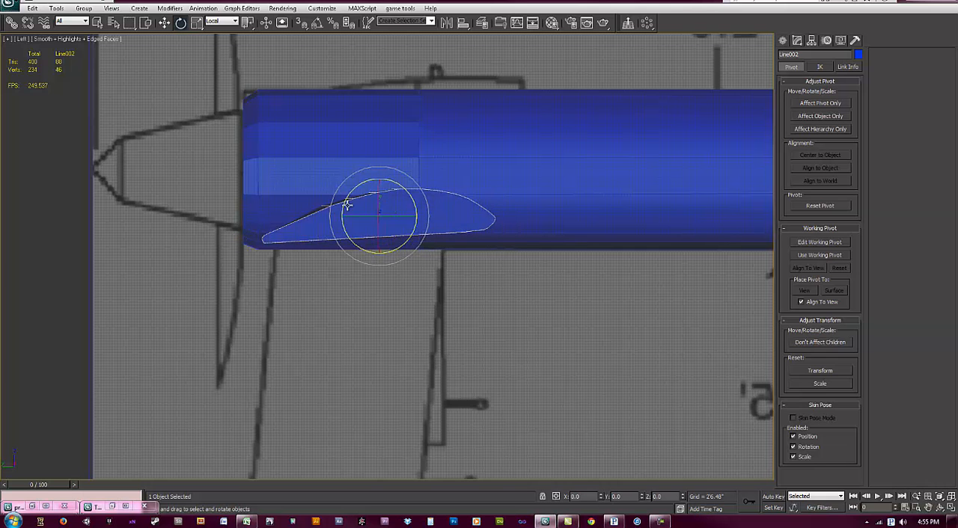
left_click_drag(399, 217, 630, 460)
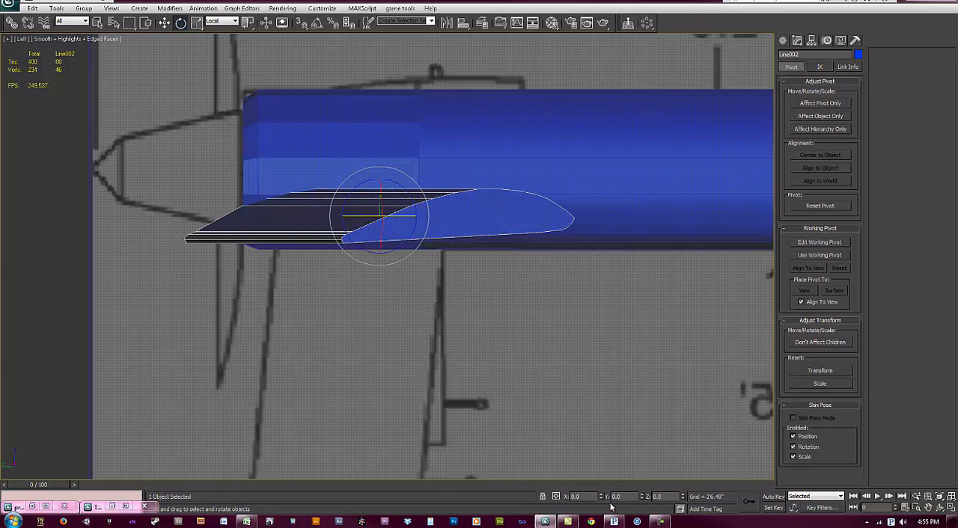
key("ctrl+z")
left_click_drag(642, 497, 641, 499)
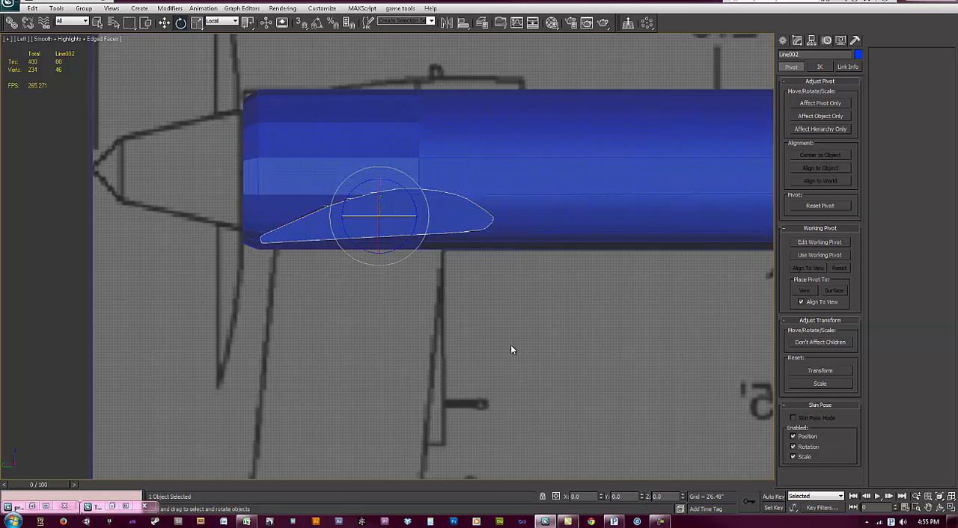
Step: Rotate the copied wing about 9° around its local X axis and bring it up in the Front view
scroll(471, 299, "down", 2)
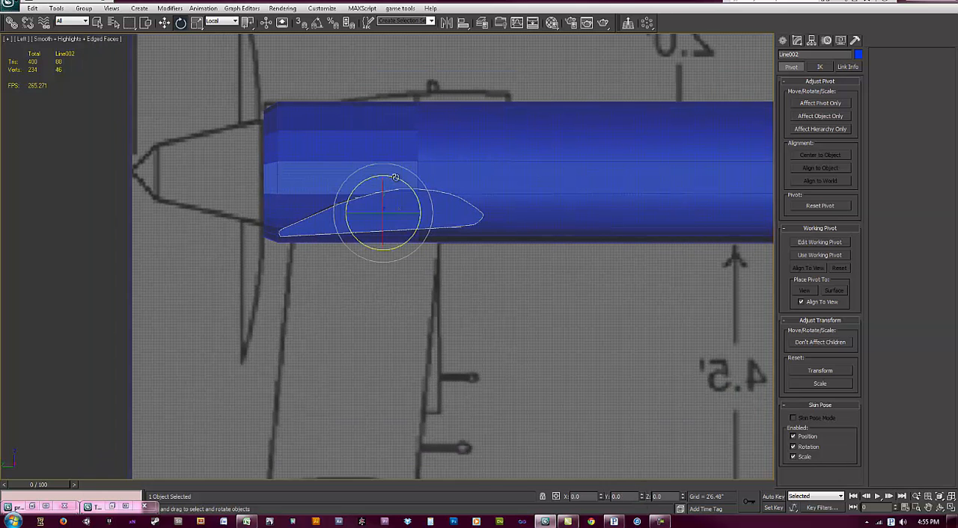
left_click_drag(383, 191, 383, 210)
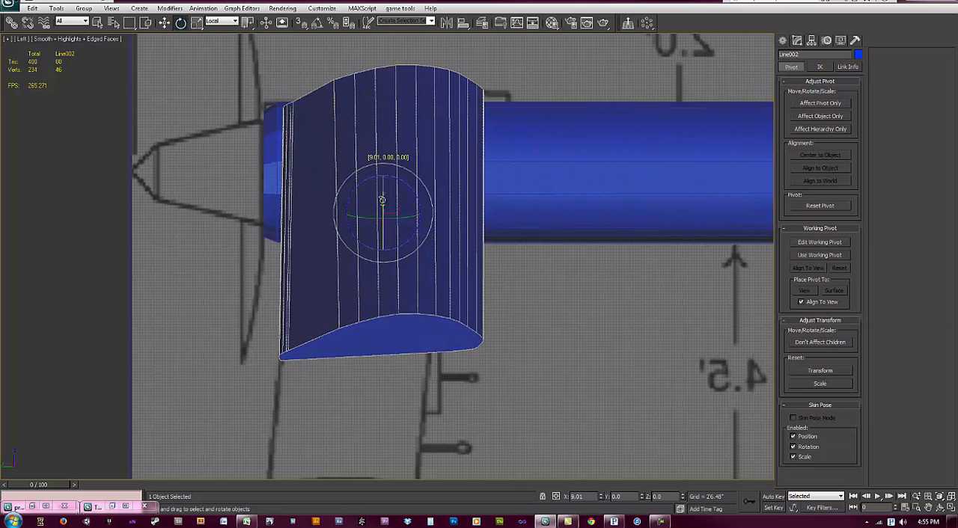
middle_click_drag(425, 276, 420, 254)
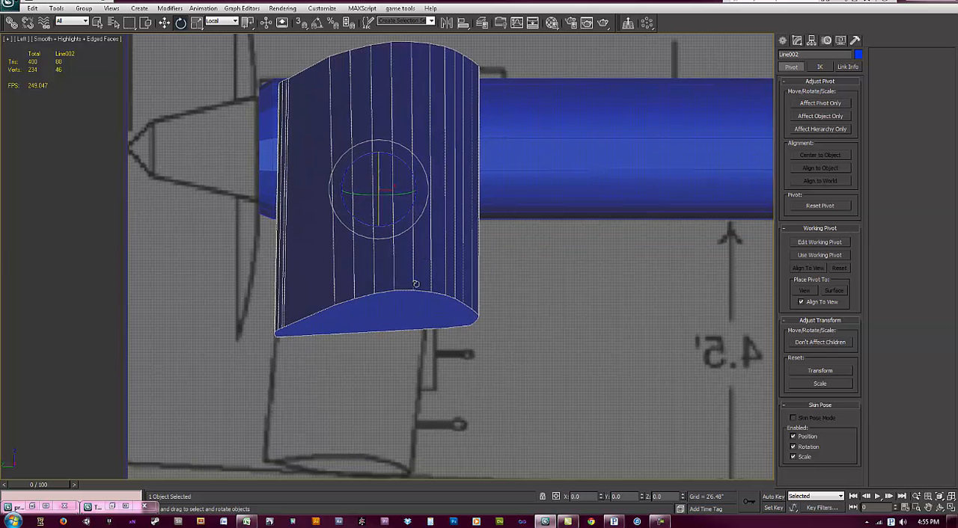
key("f")
key("z")
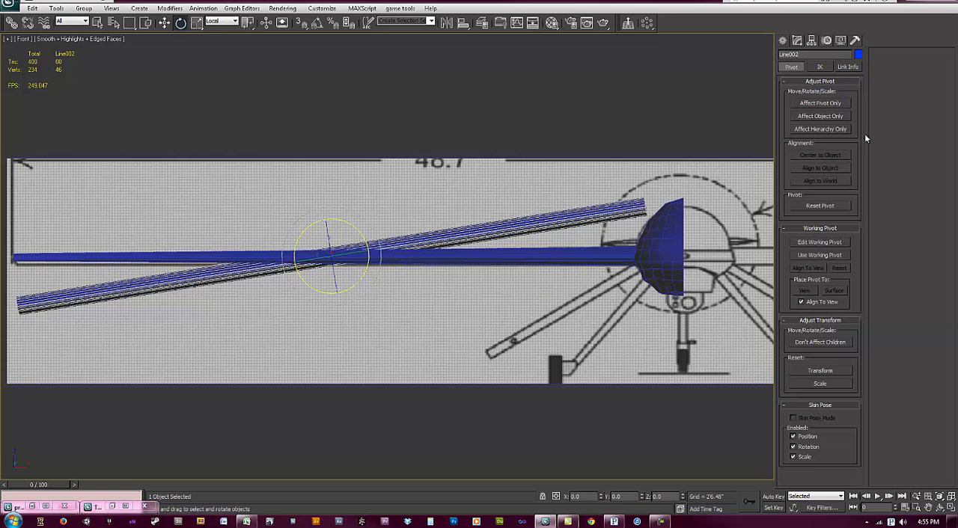
middle_click_drag(501, 315, 482, 285)
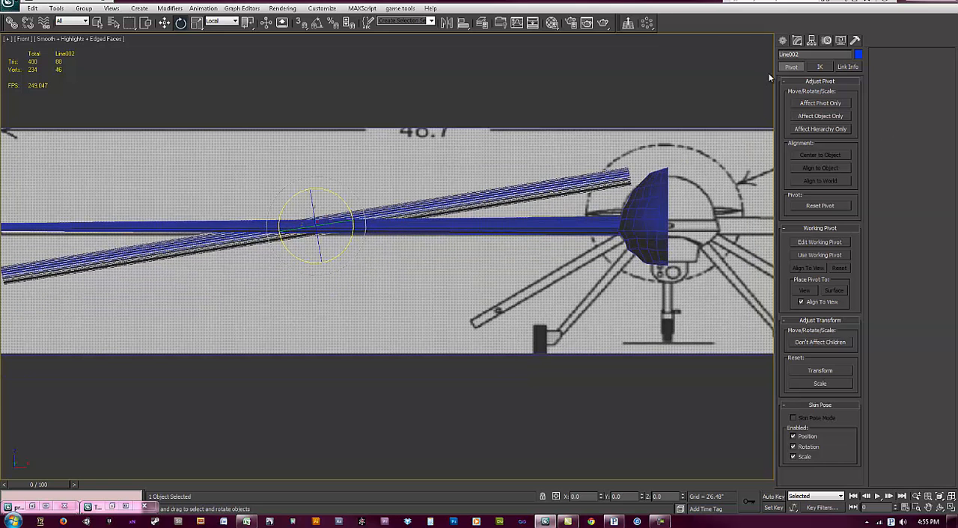
Step: Select the outer end vertices of the copied wing in Edit Poly and try the Local coordinate system on them
left_click(783, 41)
left_click(797, 41)
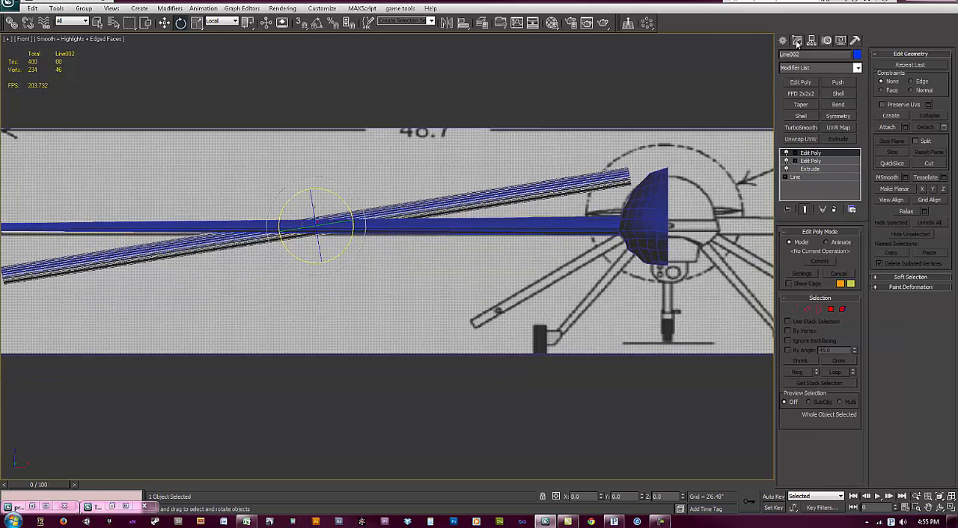
left_click(795, 311)
scroll(414, 307, "down", 1)
middle_click_drag(413, 307, 482, 271)
left_click_drag(54, 241, 161, 342)
middle_click_drag(191, 264, 248, 255)
left_click(235, 25)
left_click(211, 56)
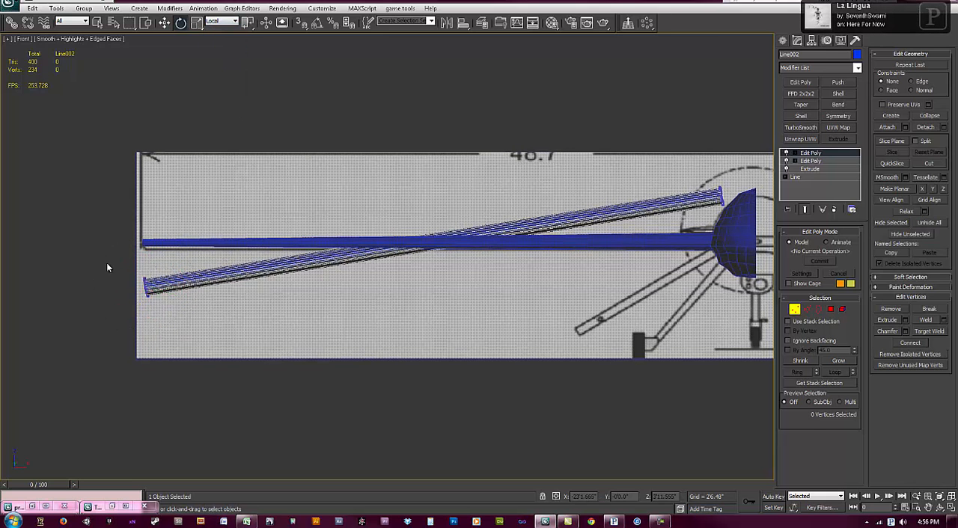
left_click(235, 21)
left_click(217, 56)
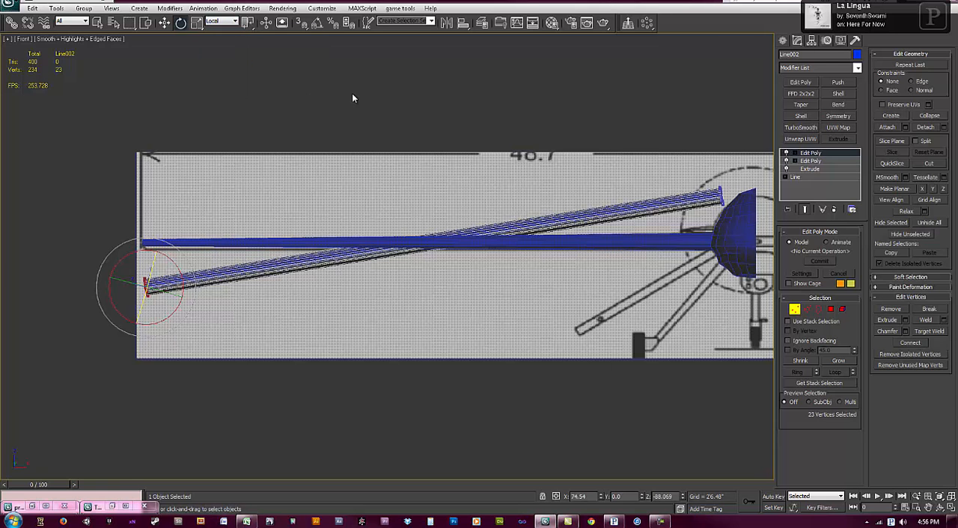
left_click(795, 308)
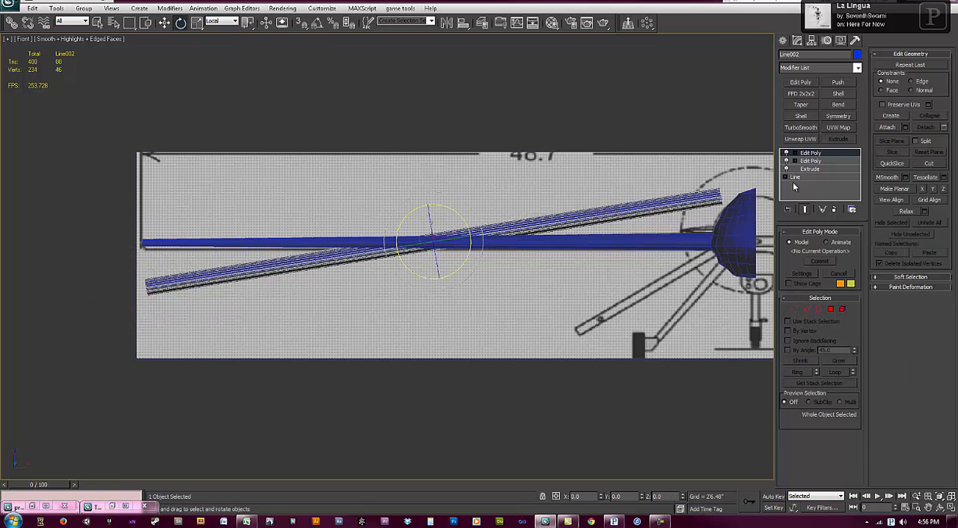
left_click(811, 41)
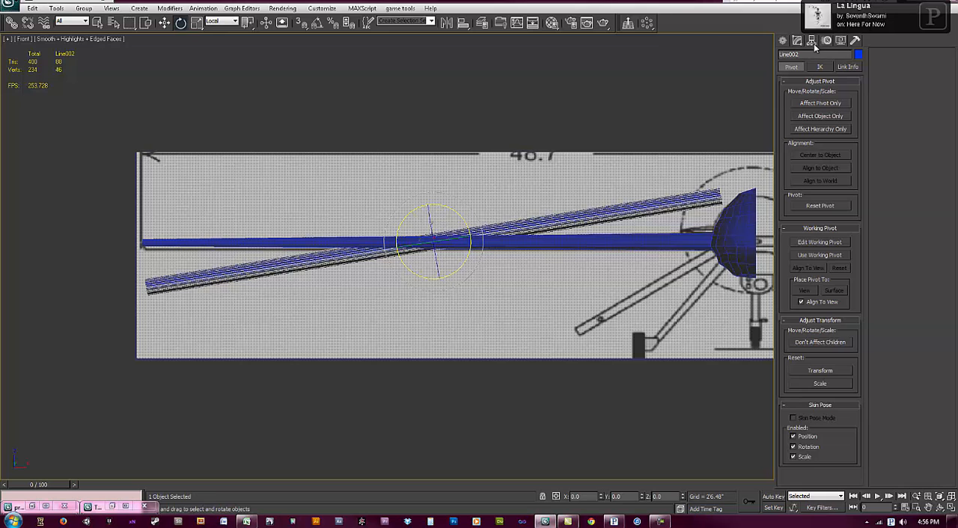
left_click(812, 103)
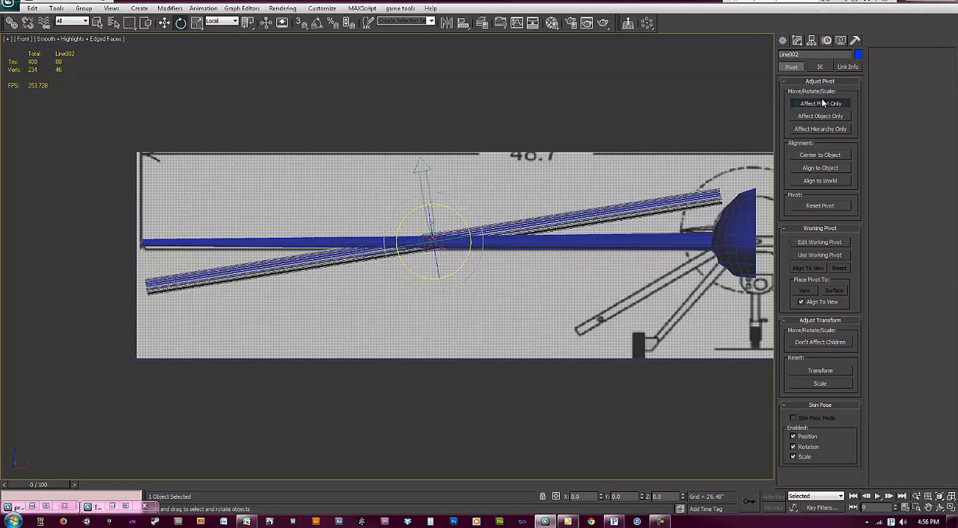
left_click(828, 106)
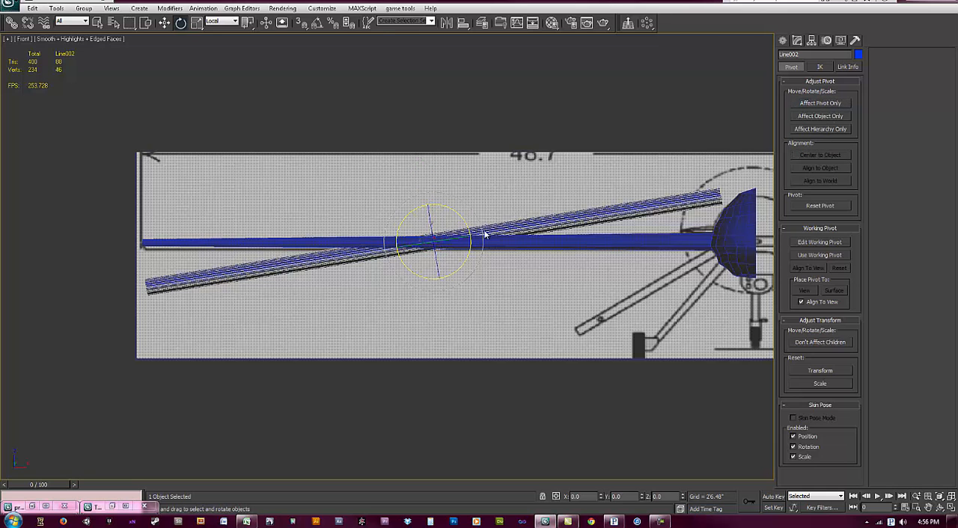
Step: Collapse the copied wing's modifier stack down to an Editable Poly
left_click(785, 42)
left_click(799, 41)
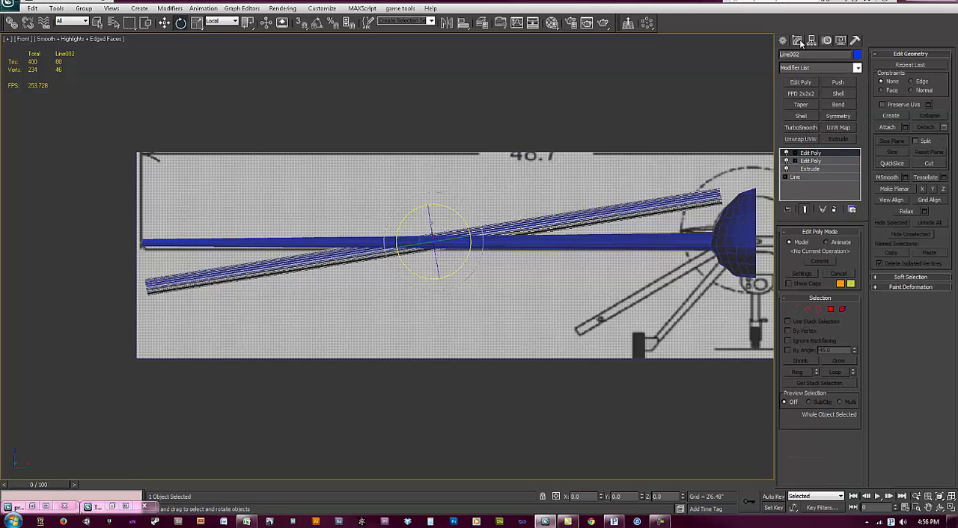
right_click(821, 156)
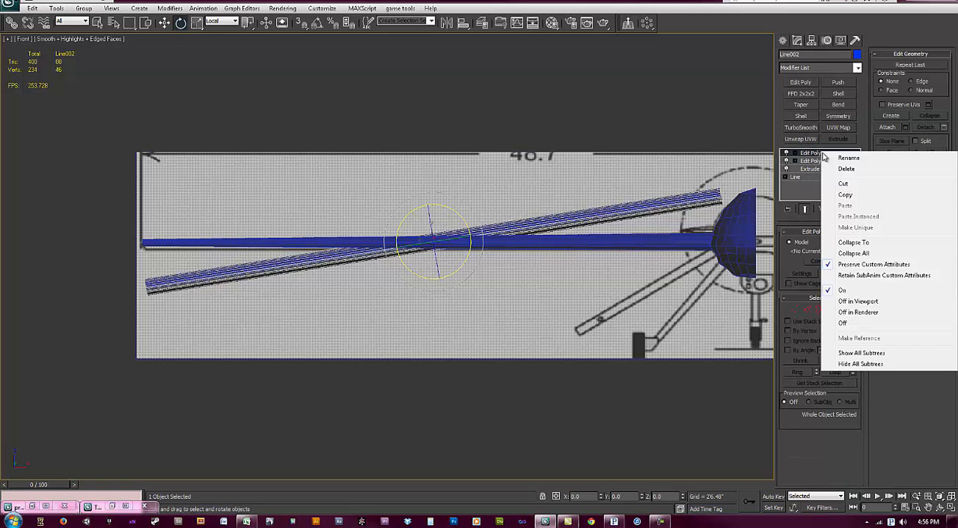
left_click(862, 244)
Step: Bring up the copied wing's outer end vertices for moving and set the Move tool's coordinate system to Local
left_click(797, 246)
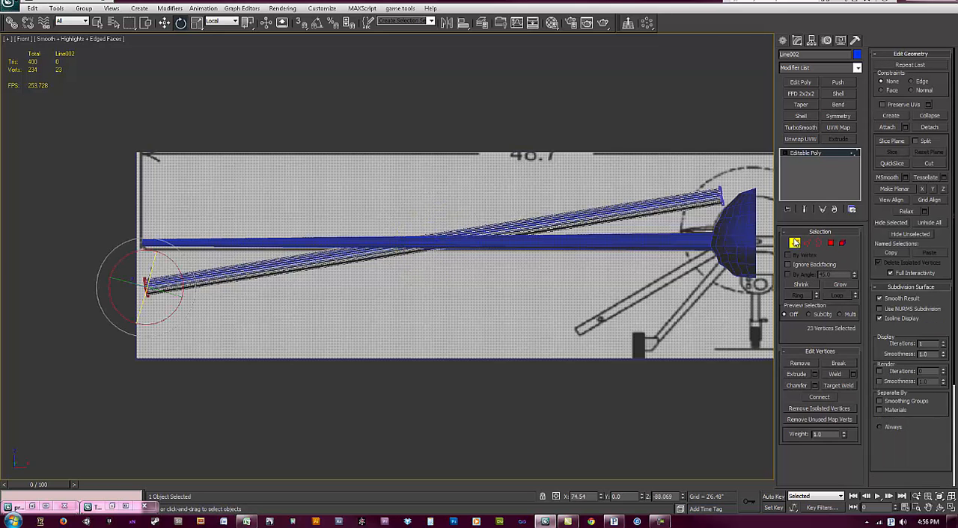
key("1")
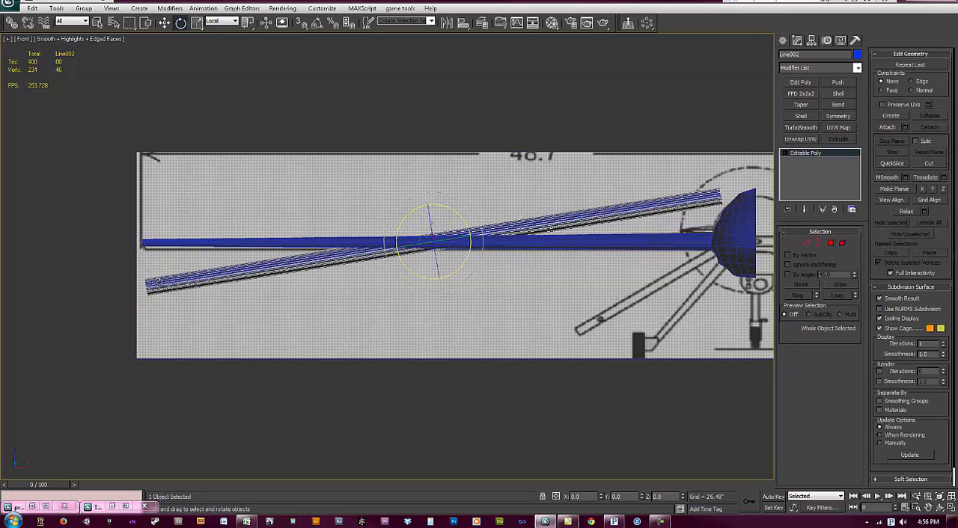
key("1")
right_click(157, 301)
left_click(183, 300)
left_click(221, 21)
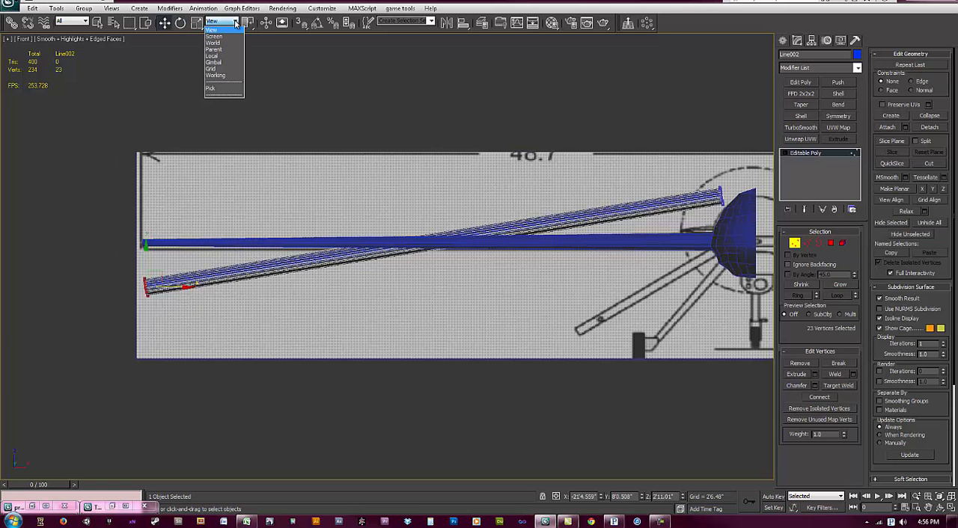
left_click(224, 57)
Step: Try to slide the outer end vertices inward along the copied wing
left_click_drag(162, 290, 205, 283)
key("ctrl+z")
middle_click_drag(253, 303, 283, 295)
Step: Select the copied wing's outer end polygon and move it inward along its local Z axis to shorten the wing
scroll(283, 295, "up", 1)
scroll(336, 292, "up", 1)
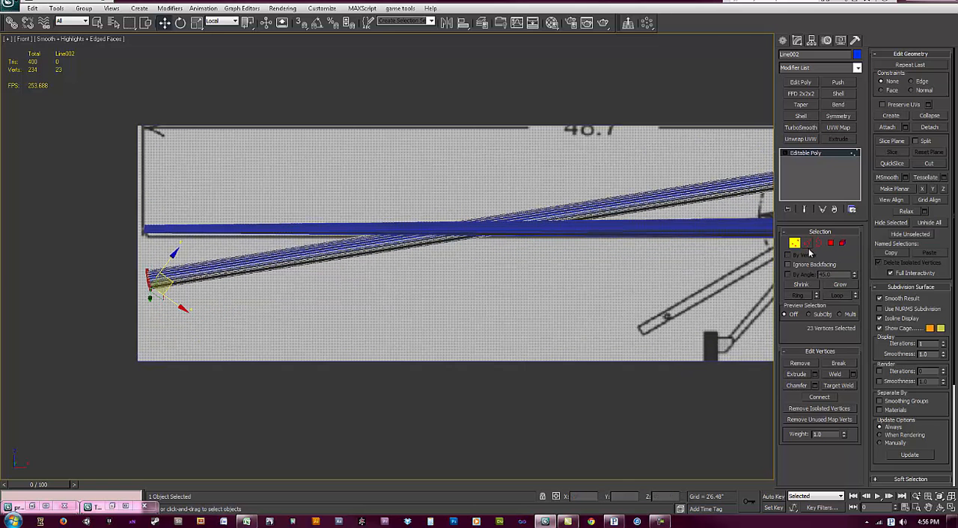
left_click(830, 243)
key("ctrl+a")
left_click_drag(271, 205, 321, 328, "alt")
left_click_drag(125, 284, 443, 283)
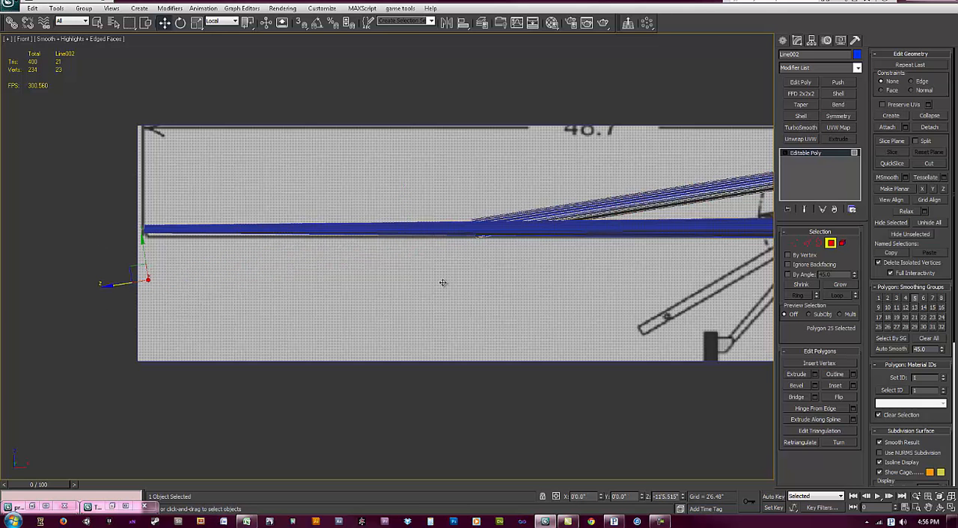
mouse_move(568, 271)
middle_mouse_down()
mouse_move(397, 298)
mouse_move(356, 285)
middle_mouse_up()
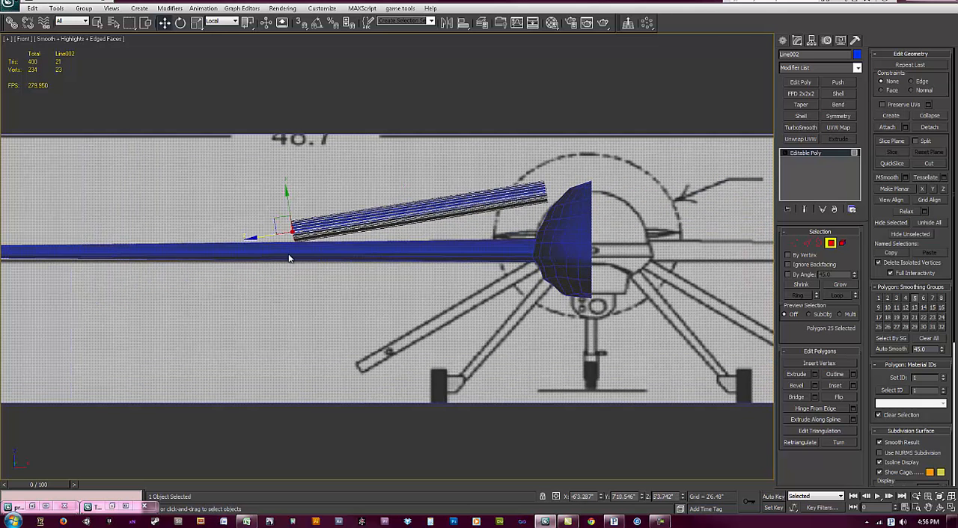
Step: Select all polygons of the shortened wing copy in the Front view and move them down toward the blueprint tail fin
left_click(423, 303)
left_click_drag(217, 132, 570, 318)
middle_click_drag(516, 195, 497, 167)
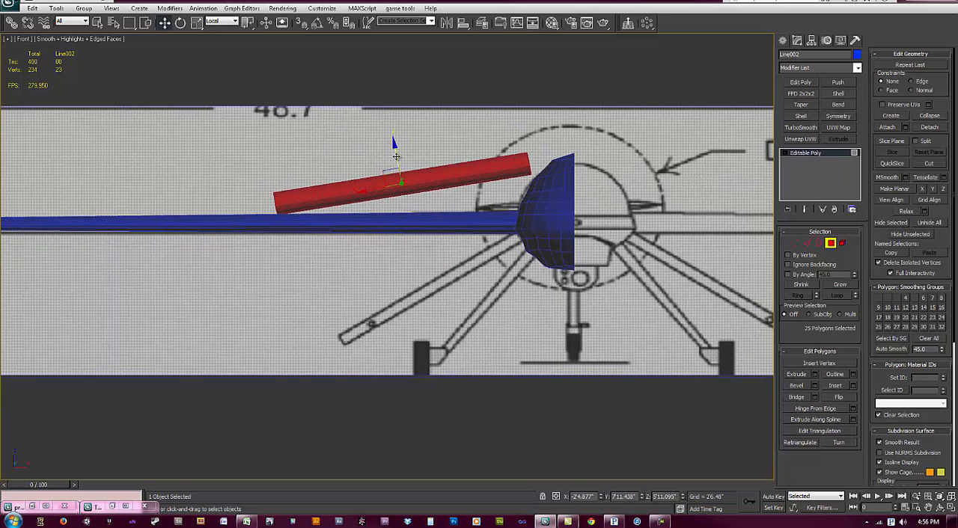
left_click_drag(391, 176, 390, 233)
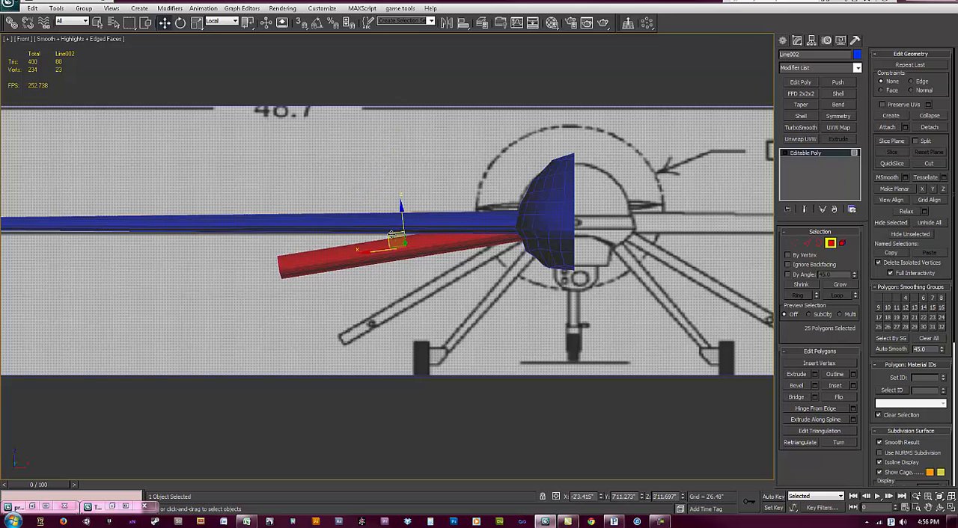
middle_click_drag(390, 241, 398, 230)
Step: Rotate the copy's selected polygons to a steeper slope matching the blueprint tail fin, and leave polygon editing
key("e")
left_click_drag(448, 220, 434, 201)
middle_click_drag(427, 228, 418, 215)
scroll(417, 215, "up", 3)
right_click(418, 215)
left_click(438, 236)
left_click(830, 243)
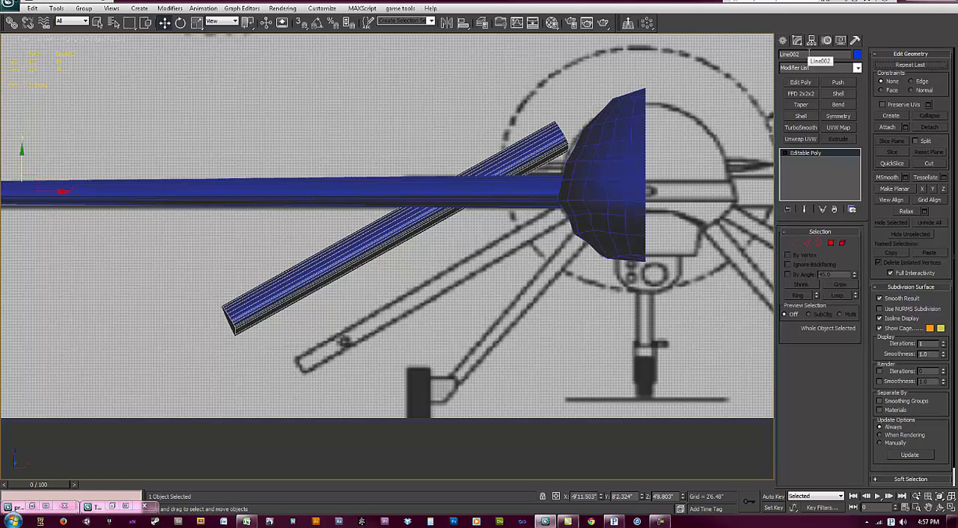
Step: Center the tail fin's pivot to the object using Affect Pivot Only
left_click(810, 41)
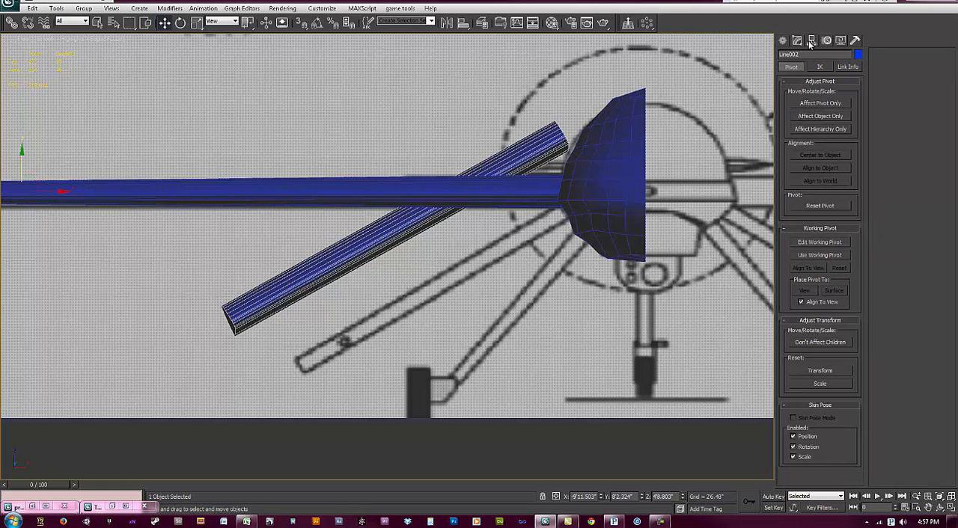
left_click(822, 103)
left_click(819, 156)
left_click(823, 105)
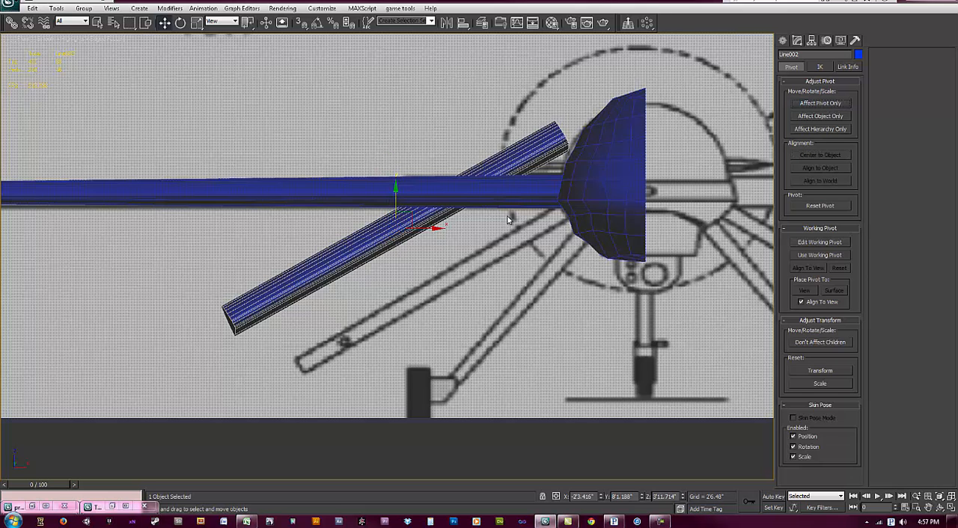
Step: Set the Move tool's coordinate system to Local and position the fin over the blueprint tail fin in the Front view
left_click(227, 22)
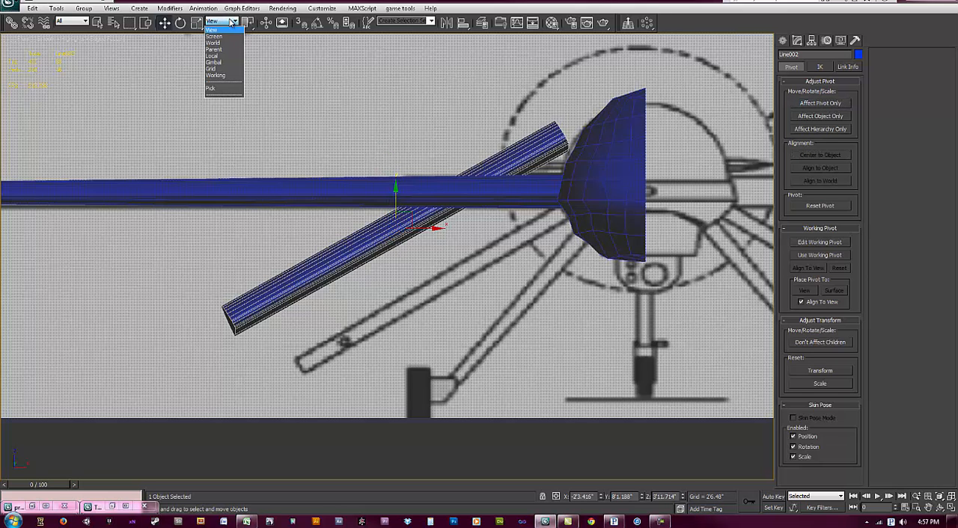
left_click(229, 61)
left_click_drag(382, 216, 431, 257)
scroll(419, 283, "up", 2)
middle_click_drag(398, 307, 469, 297, "alt")
Step: Make the fin see-through in the Left view and rotate it to follow the slant of the blueprint tail fin
key("l")
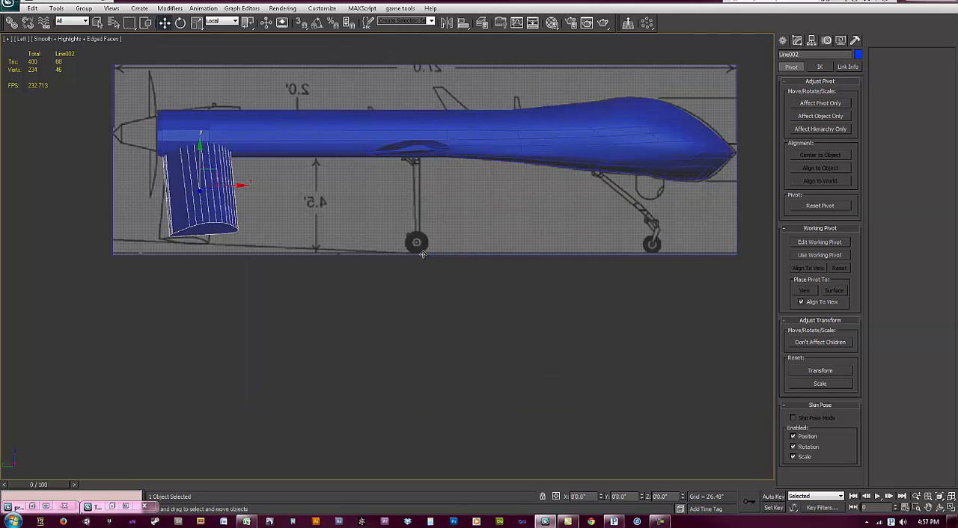
key("z")
key("alt+x")
middle_click_drag(453, 246, 447, 267)
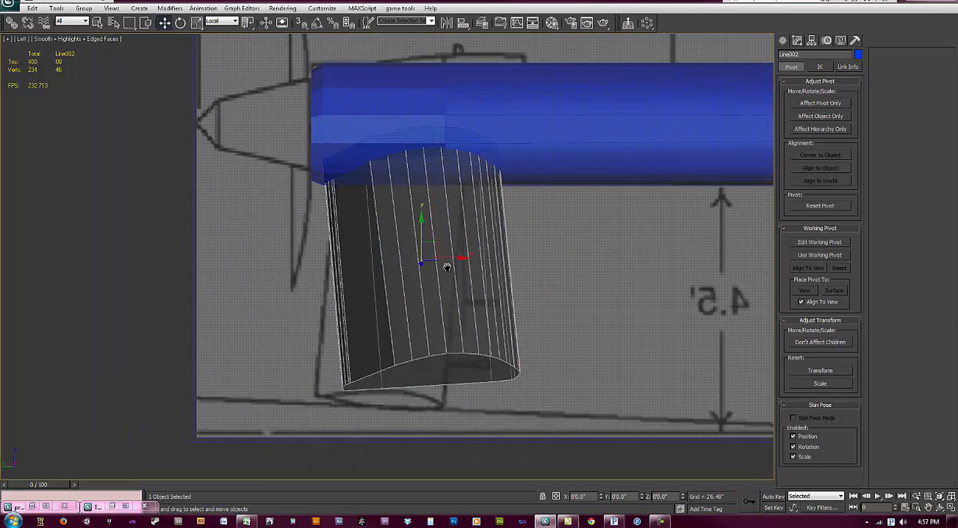
key("e")
left_click_drag(449, 264, 443, 260)
key("w")
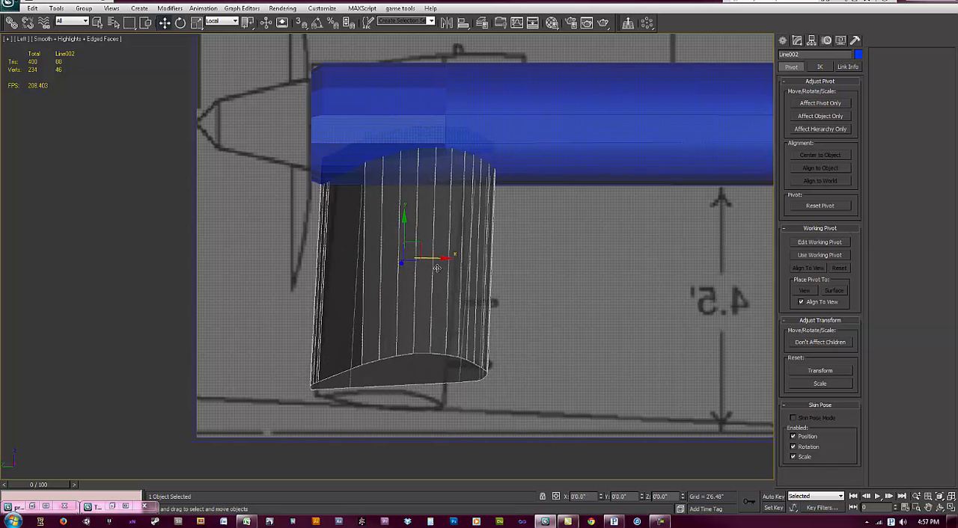
Step: Scale the fin down along its local Y axis
middle_click_drag(431, 293, 417, 316, "alt")
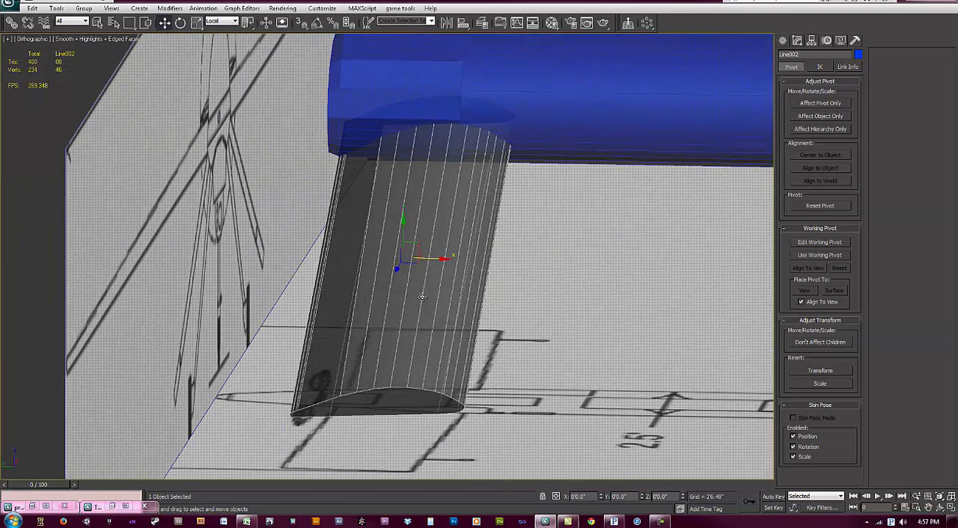
key("e")
key("r")
mouse_move(401, 214)
left_mouse_down()
mouse_move(407, 232)
mouse_move(393, 199)
left_mouse_up()
Step: Move the fin's outer end vertices down toward the blueprint fin tip in the Left view, using the View coordinate system
key("w")
key("l")
key("z")
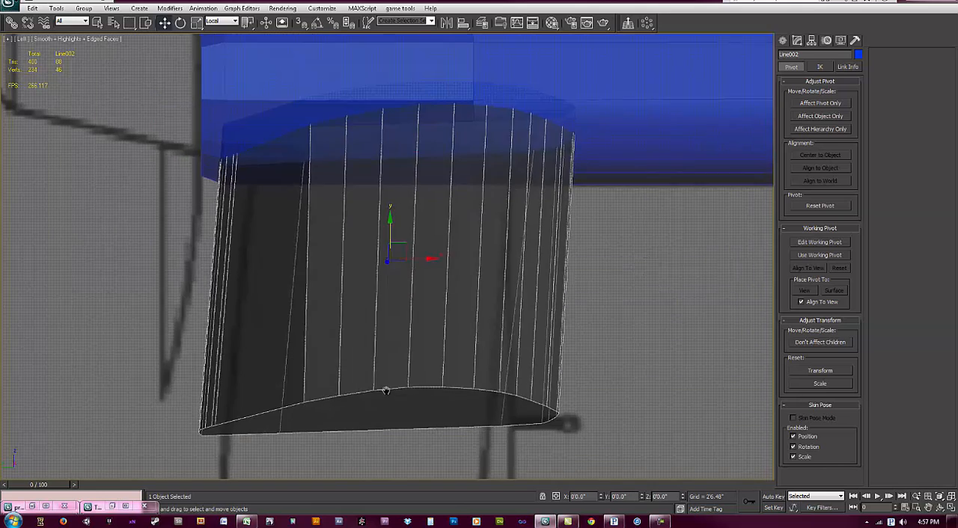
middle_click_drag(385, 389, 400, 272)
scroll(402, 272, "down", 4)
key("4")
left_click_drag(559, 401, 221, 232)
middle_click_drag(323, 303, 323, 285)
left_click(226, 23)
left_click(224, 29)
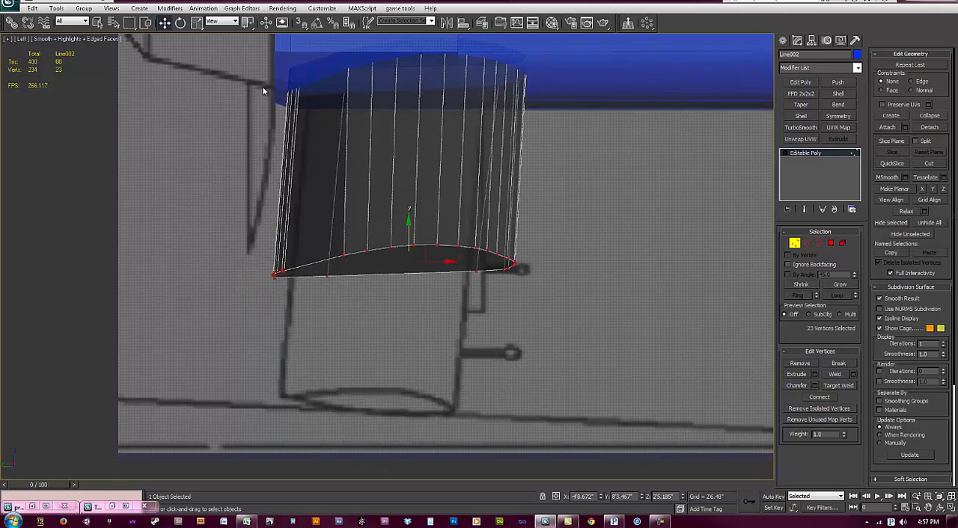
middle_click_drag(441, 265, 433, 257)
left_click_drag(421, 238, 405, 382)
Step: Scale down the fin's outer end vertices to narrow the tip to the blueprint width
key("r")
middle_click_drag(446, 411, 529, 371)
key("w")
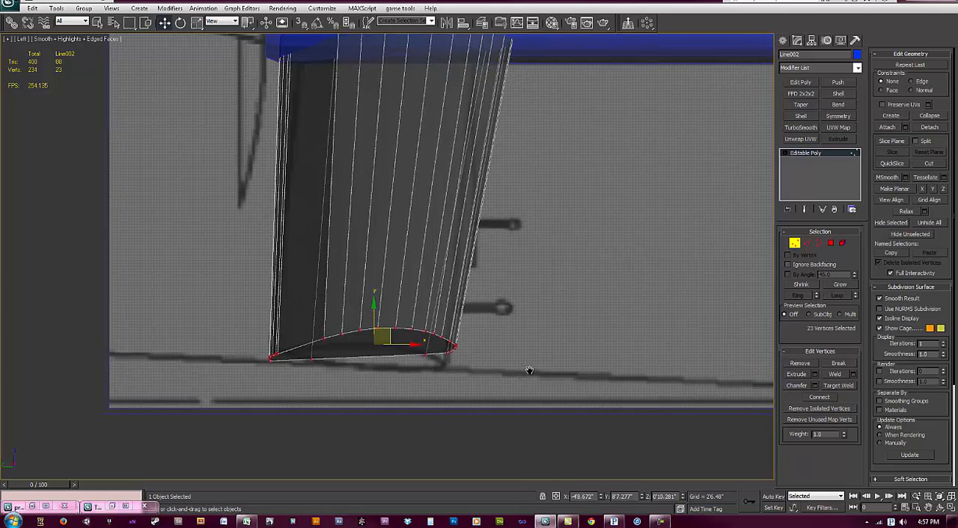
Step: Move the fin's outer end vertices onto the tip of the blueprint tail fin in the Front view
key("f")
key("z")
middle_click_drag(450, 350, 457, 347)
scroll(419, 367, "down", 10)
scroll(411, 299, "up", 1)
scroll(536, 252, "down", 3)
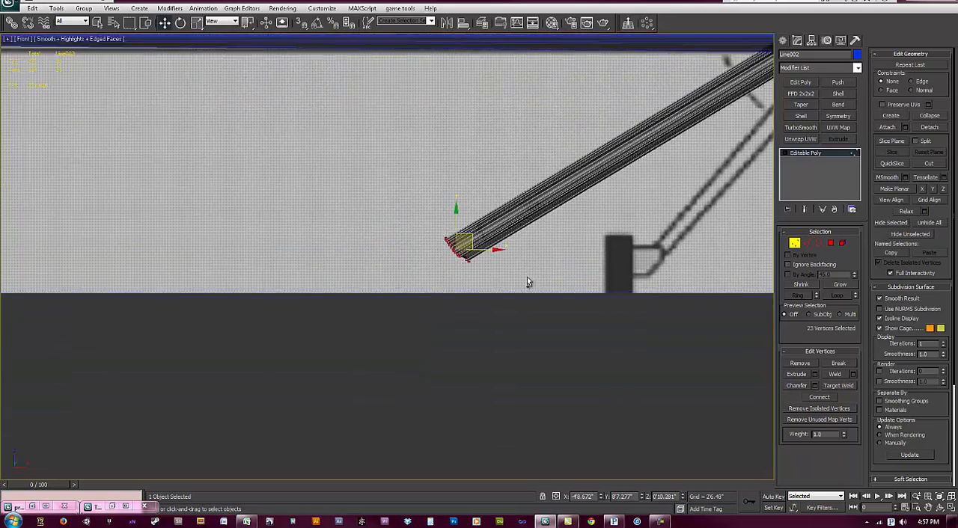
middle_click_drag(527, 277, 460, 310)
scroll(418, 302, "up", 2)
left_click_drag(402, 296, 445, 267)
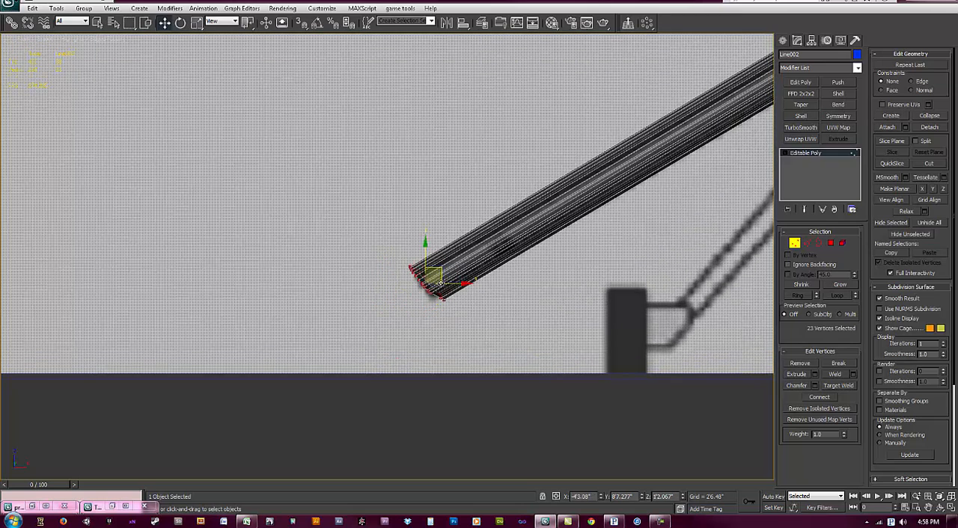
Step: Scale the outer end vertices to fit the blueprint fin's thickness at the tip
scroll(443, 281, "up", 2)
key("e")
key("r")
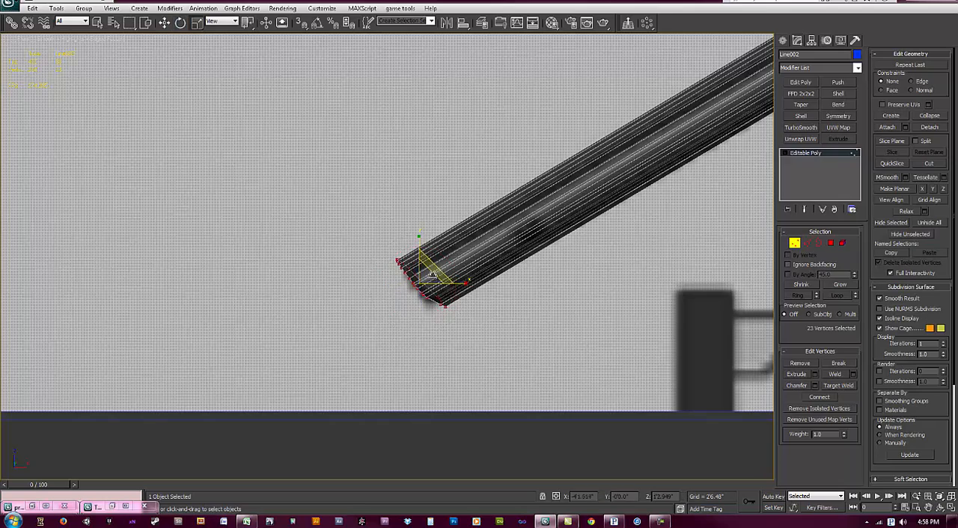
left_click_drag(426, 279, 426, 283)
scroll(656, 147, "up", 5)
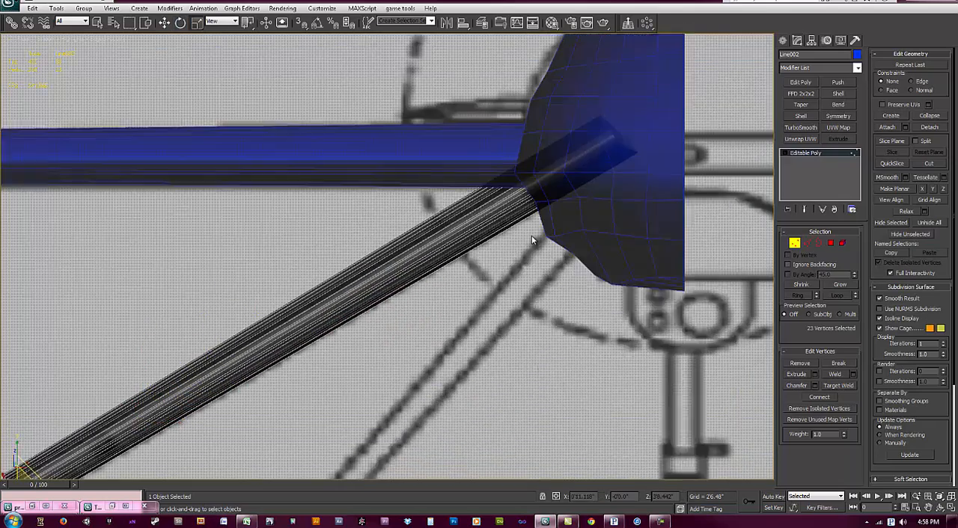
Step: Select the fin's root vertices at the fuselage and move them into line with the blueprint fin
middle_click_drag(531, 236, 468, 268)
left_click_drag(610, 317, 499, 188)
right_click(569, 162)
left_click(583, 173)
middle_click_drag(499, 188, 505, 184)
Step: Scale the fin's root vertices down to the blueprint thickness and reposition them at the fuselage
key("e")
key("r")
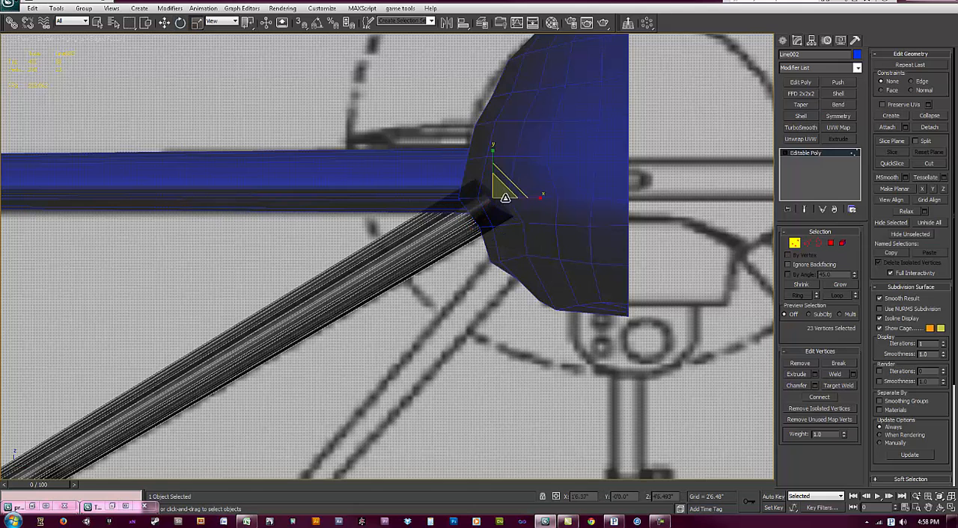
mouse_move(502, 192)
left_mouse_down()
mouse_move(499, 203)
mouse_move(509, 192)
left_mouse_up()
right_click(506, 199)
left_click(522, 209)
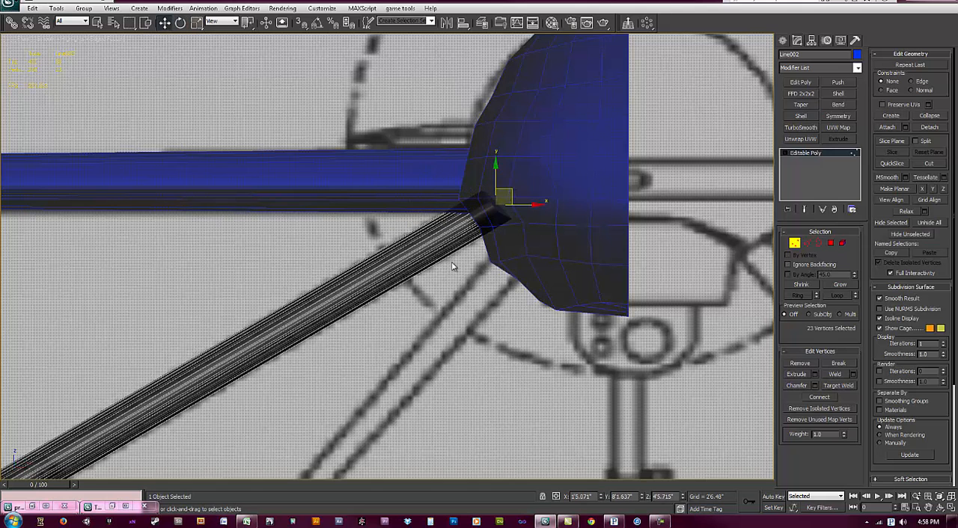
Step: Examine how the fin's root, tip and chord line up with the blueprint in the Top and Left views
scroll(455, 264, "down", 2)
scroll(455, 264, "down", 1)
scroll(395, 235, "up", 5)
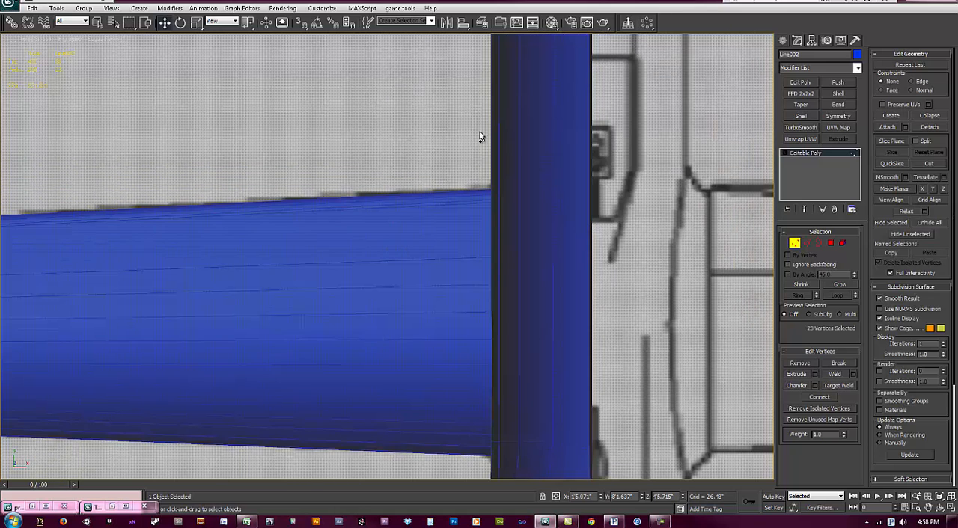
scroll(480, 137, "down", 2)
scroll(424, 220, "down", 4)
scroll(438, 271, "up", 2)
middle_click_drag(377, 227, 467, 218)
scroll(445, 240, "down", 1)
scroll(466, 235, "down", 1)
scroll(466, 218, "up", 1)
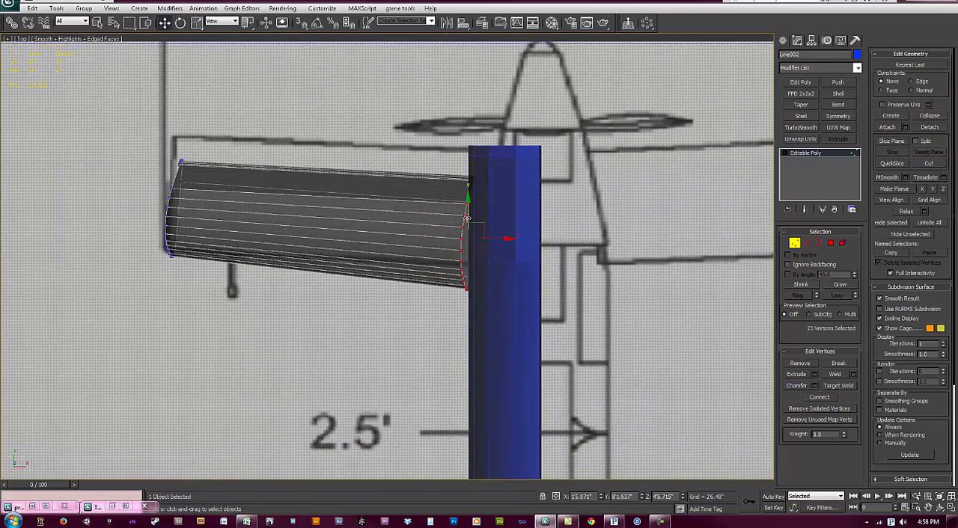
scroll(467, 218, "up", 1)
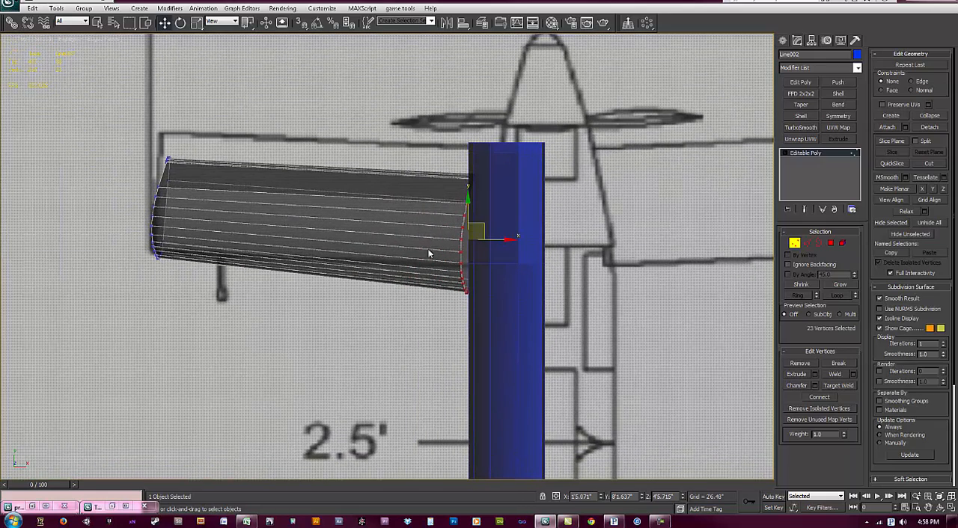
scroll(429, 253, "down", 5)
scroll(419, 280, "up", 1)
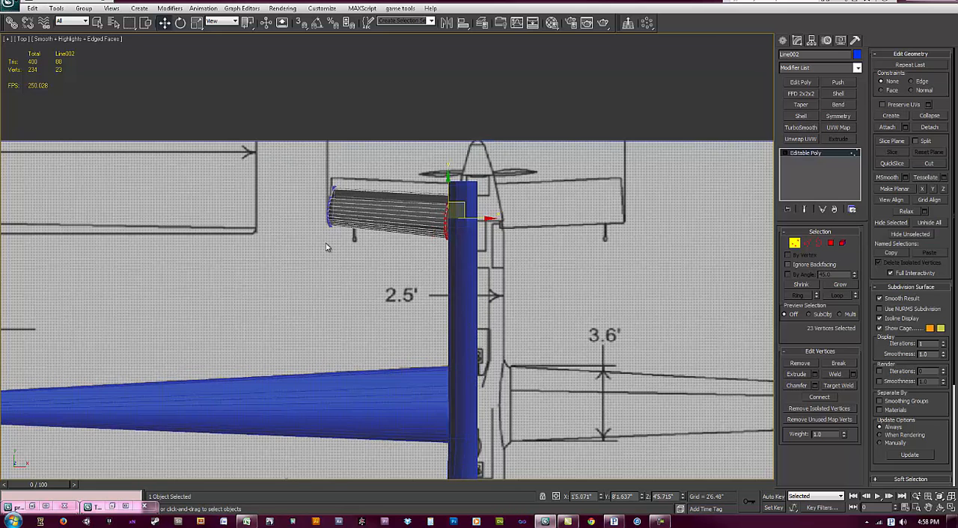
key("l")
scroll(264, 226, "up", 3)
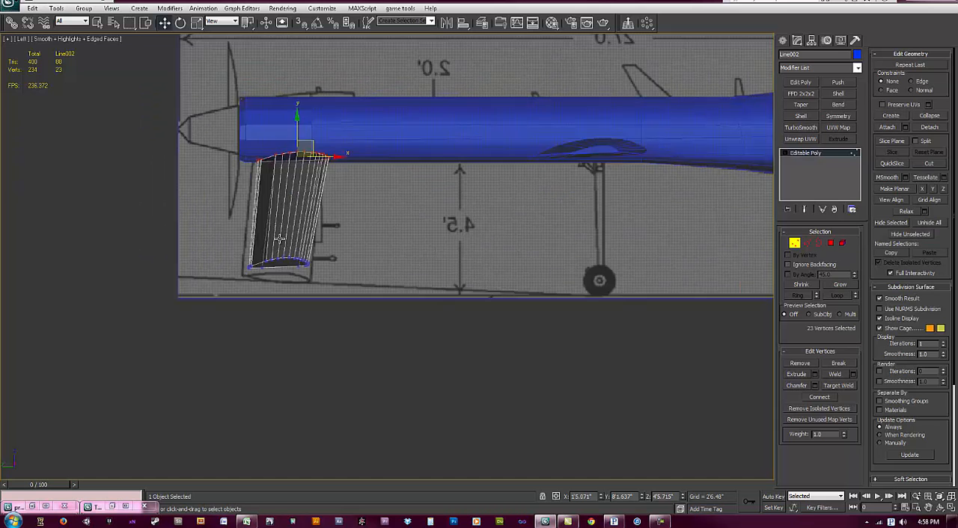
scroll(278, 238, "up", 3)
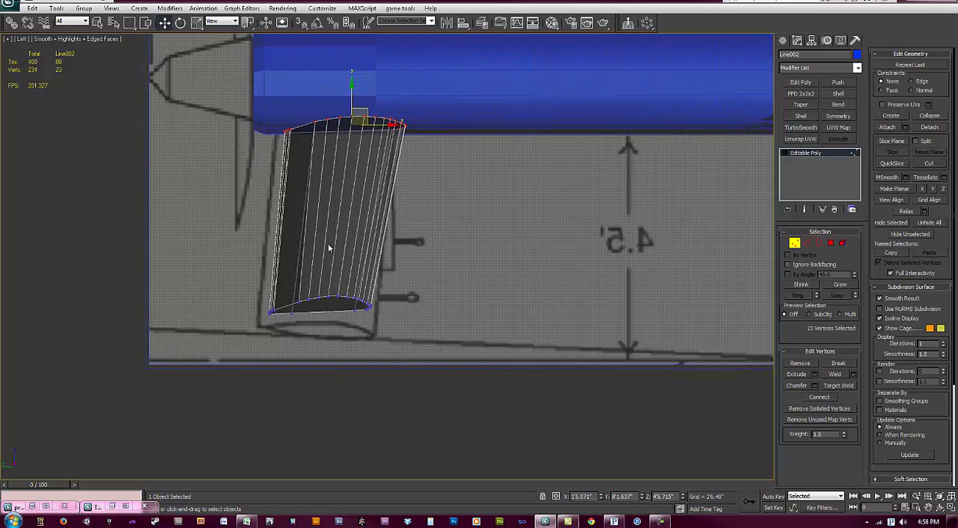
scroll(329, 248, "down", 1)
middle_click_drag(372, 197, 384, 185)
Step: Select all the fin's vertices and widen them to about 112% along the X axis in the Left view
key("r")
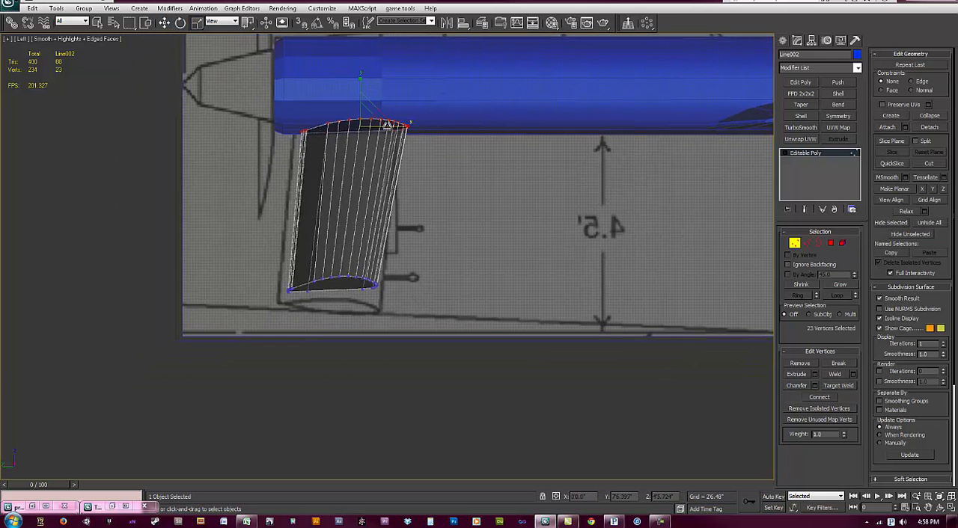
left_click_drag(430, 352, 249, 84)
left_click_drag(397, 207, 400, 207)
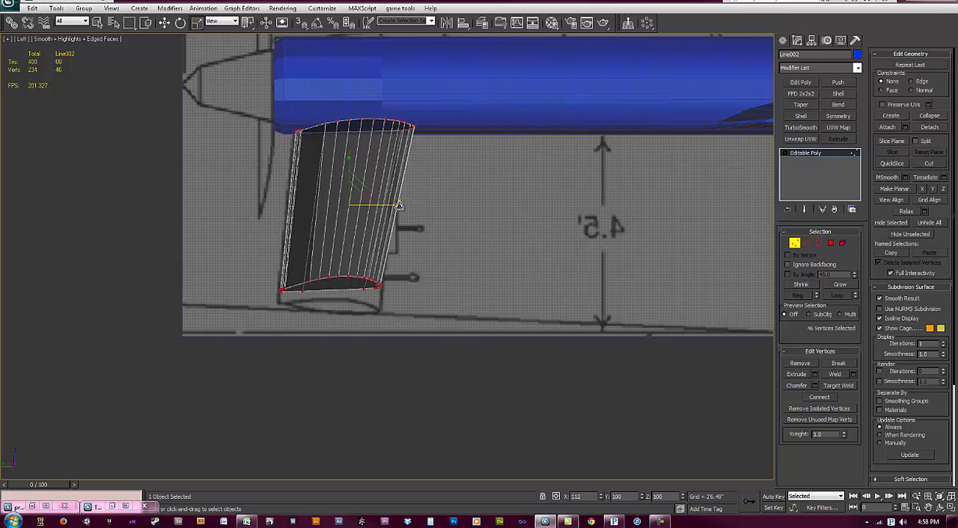
middle_click_drag(413, 255, 421, 250)
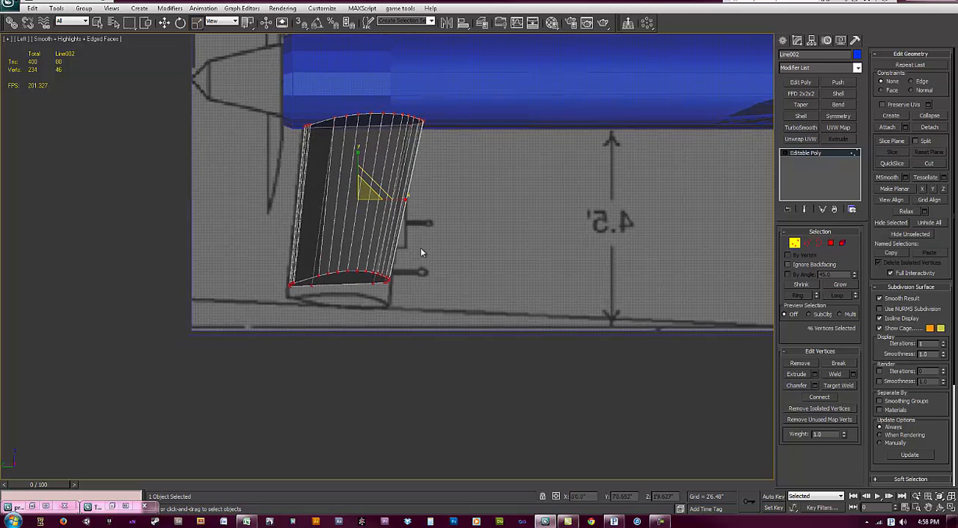
left_click(469, 166)
scroll(430, 278, "up", 3)
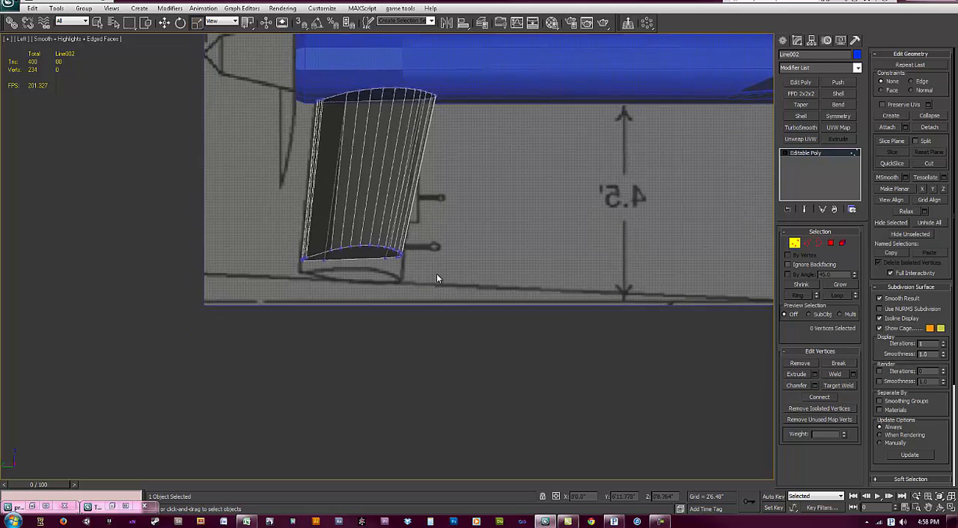
Step: Select the fin's outer end polygon and move it down to the tip of the blueprint fin
left_click(830, 243)
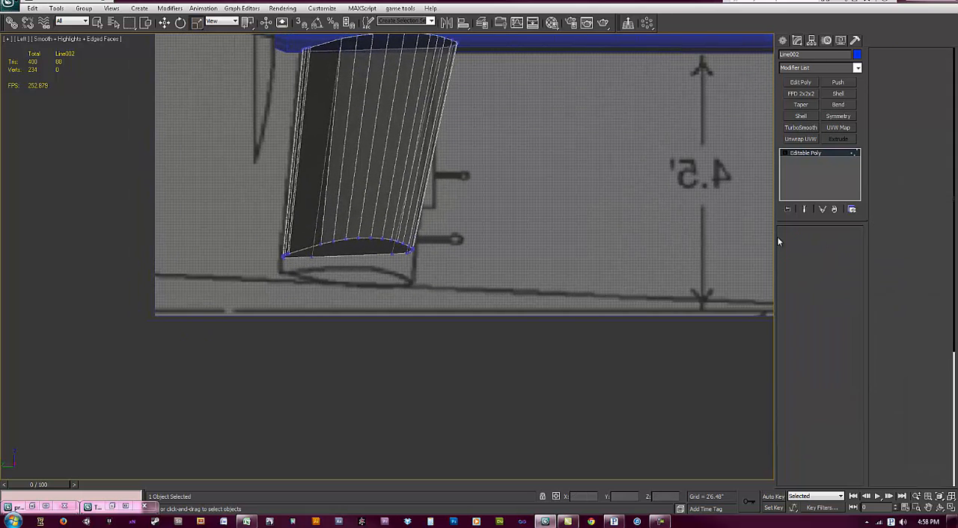
key("ctrl+a")
left_click_drag(477, 311, 279, 153)
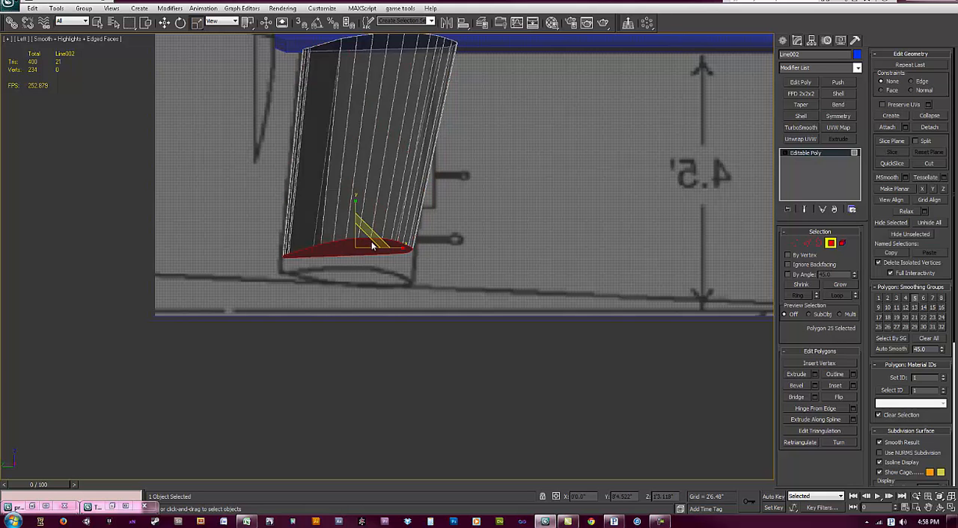
key("w")
left_click_drag(371, 233, 373, 258)
middle_click_drag(392, 197, 398, 262)
scroll(397, 261, "down", 1)
Step: Select all the fin's polygons, nudge them into line with the blueprint, and leave polygon editing
left_click_drag(482, 392, 283, 89)
left_click_drag(420, 233, 416, 229)
middle_click_drag(415, 229, 649, 169, "alt")
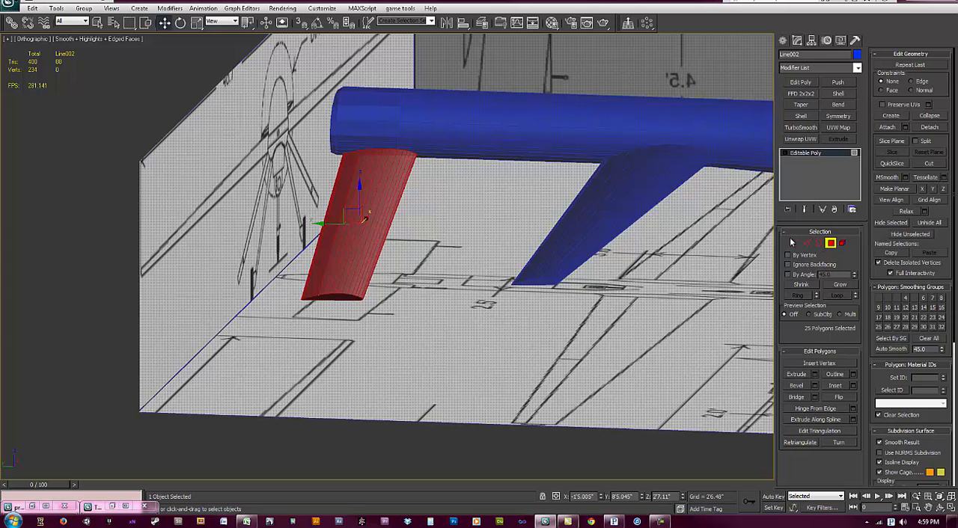
left_click(830, 243)
Step: Add the wing and fuselage to the fin selection and isolate the three objects
left_click(593, 190, "ctrl")
left_click(615, 123, "ctrl")
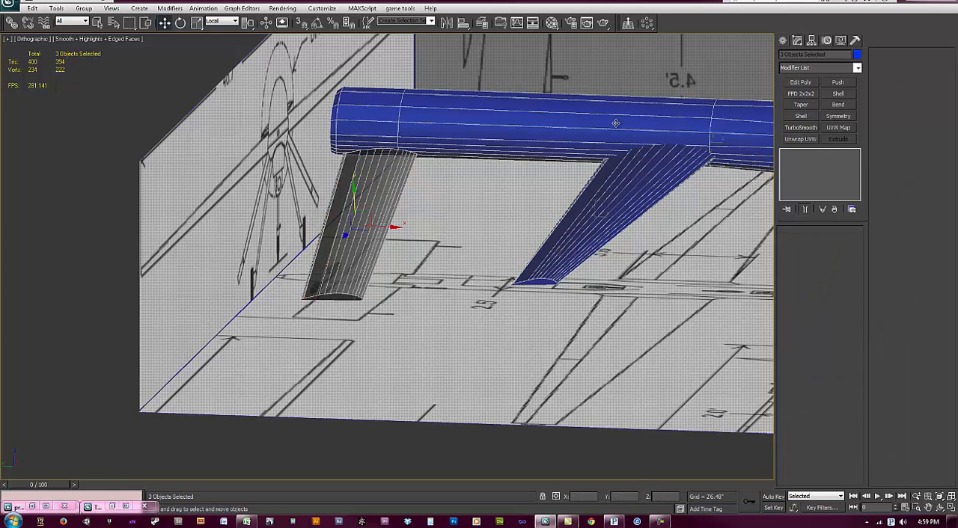
key("alt+q")
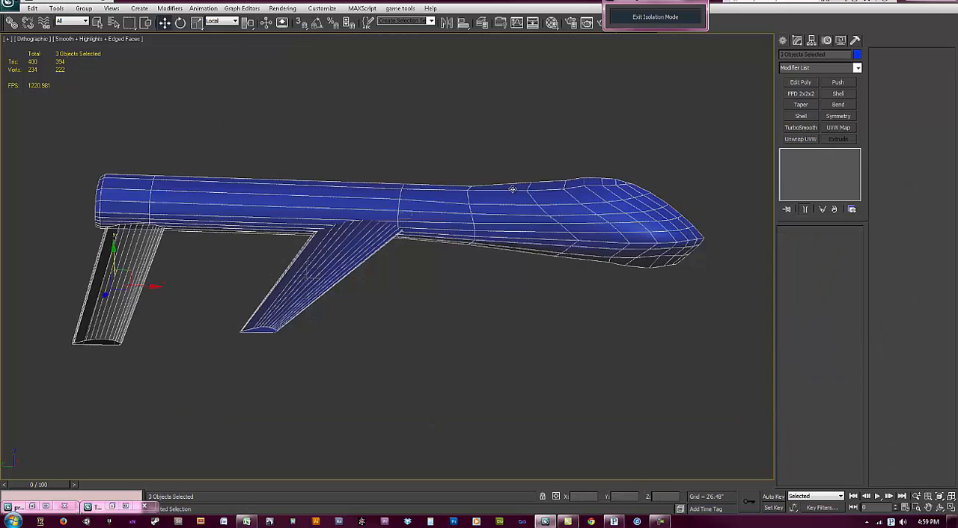
Step: Select only the fin and, in polygon editing, select the single polygon capping its end at the fuselage
middle_click_drag(153, 305, 305, 291)
scroll(302, 290, "up", 5)
middle_click_drag(290, 226, 327, 253)
left_click(329, 254)
key("1")
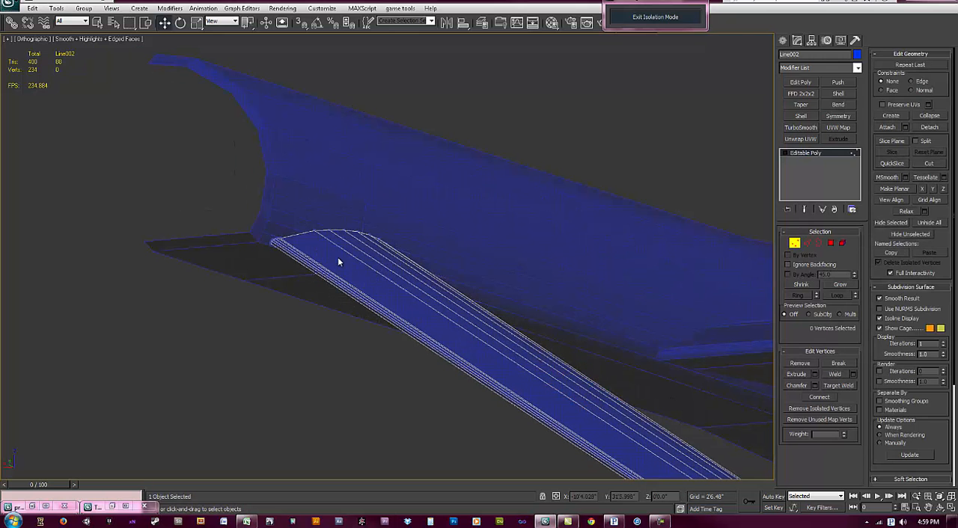
left_click(829, 243)
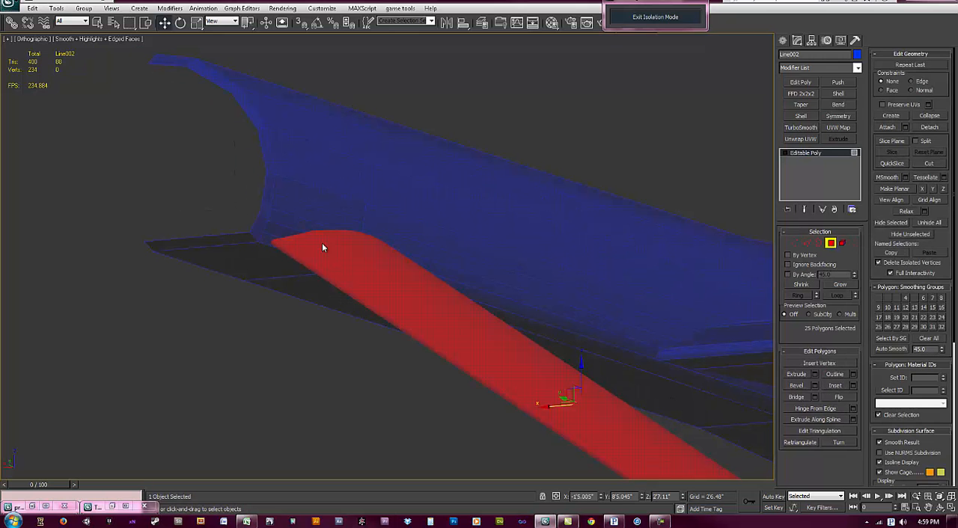
left_click_drag(620, 225, 511, 421)
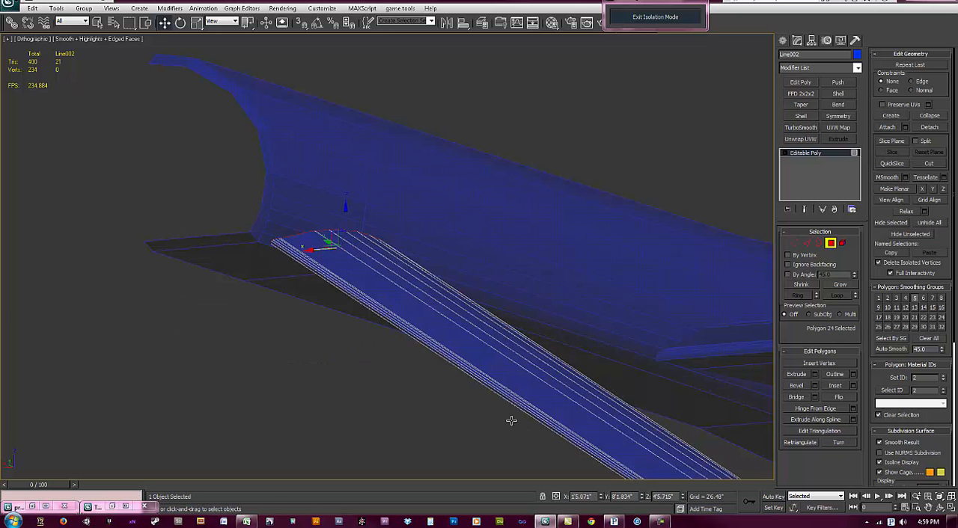
Step: Move the fin's inner end polygon into the fuselage in the wireframe Front view and leave polygon editing
middle_click_drag(317, 257, 343, 271, "alt")
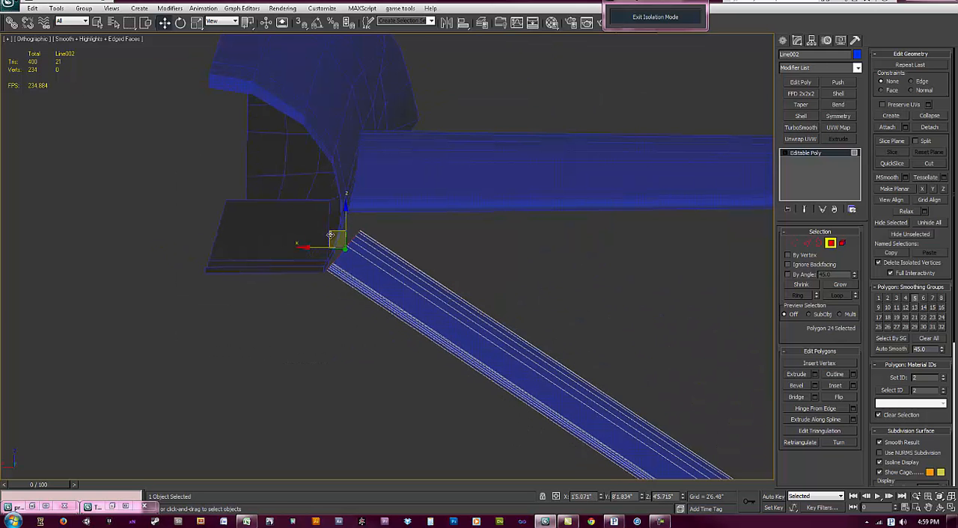
key("f")
scroll(412, 270, "up", 3)
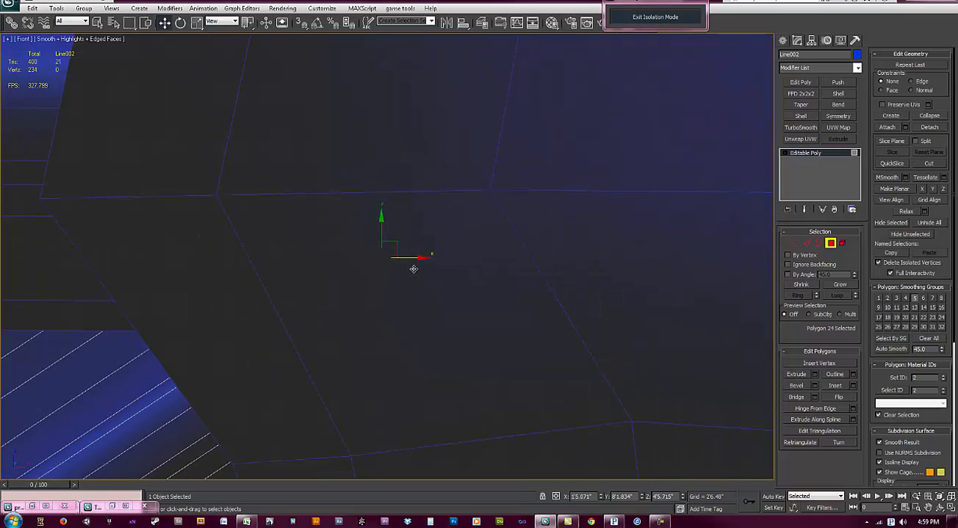
key("F3")
scroll(411, 270, "down", 4)
scroll(451, 276, "down", 5)
left_click_drag(425, 267, 478, 250)
left_click(831, 243)
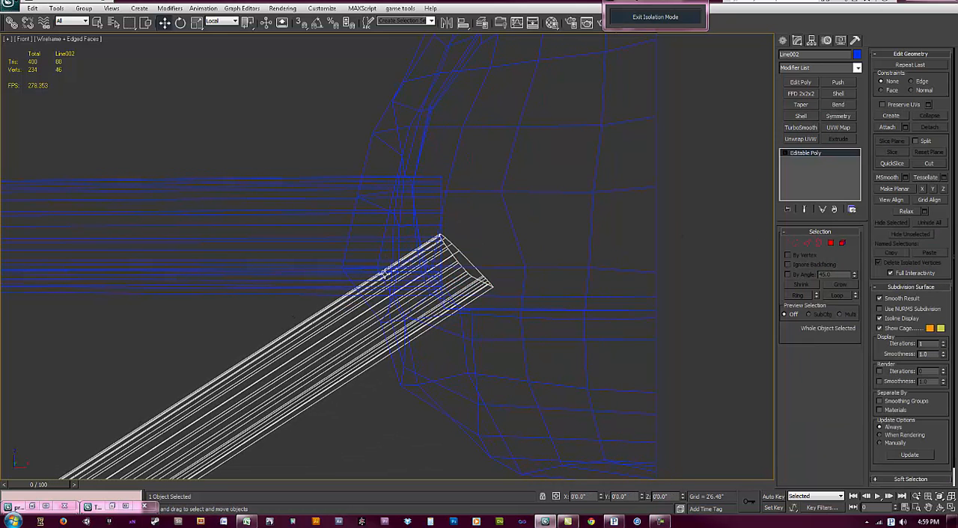
Step: Exit the current isolation and isolate only the tail fin and the fuselage in shaded display
left_click(664, 23)
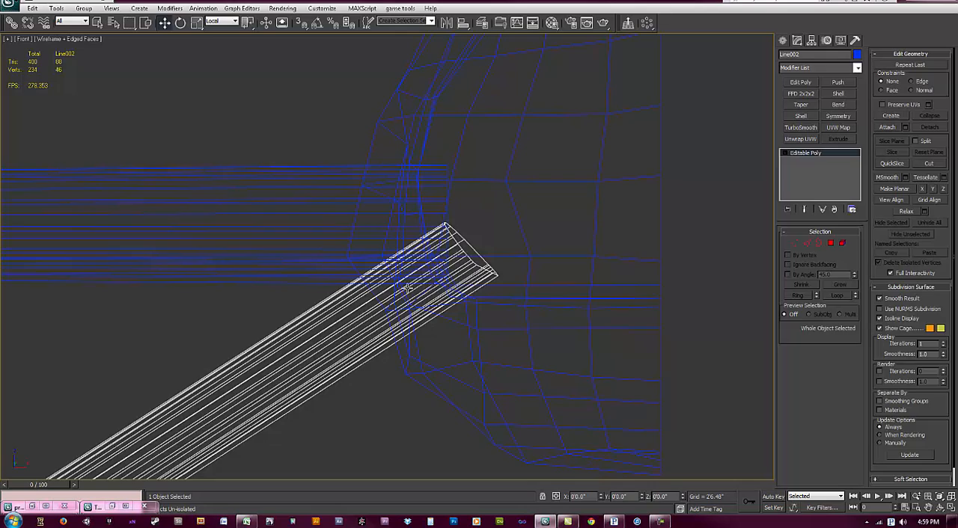
left_click(445, 263)
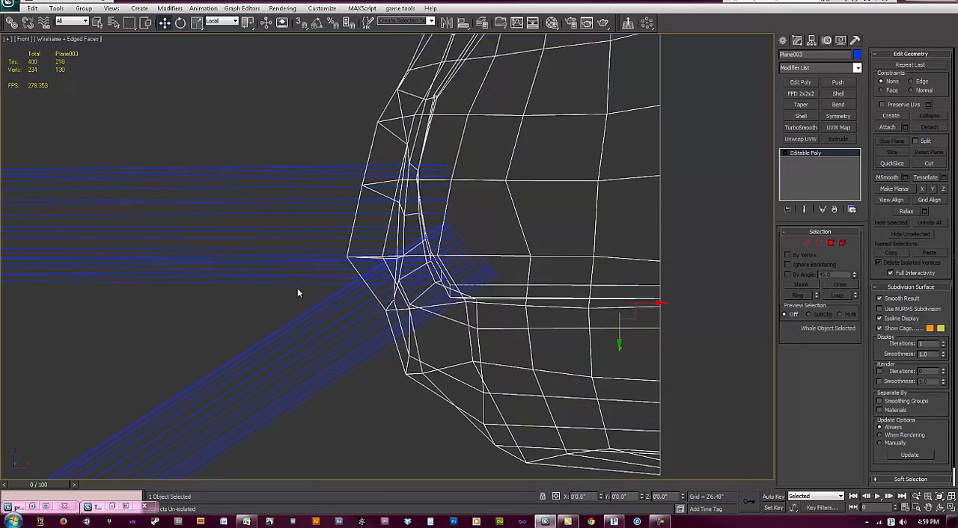
key("F3")
mouse_move(325, 289)
middle_mouse_down("alt")
mouse_move(394, 297)
mouse_move(382, 323)
middle_mouse_up("alt")
scroll(382, 323, "down", 6)
middle_click_drag(287, 295, 444, 269)
left_click(459, 264, "ctrl")
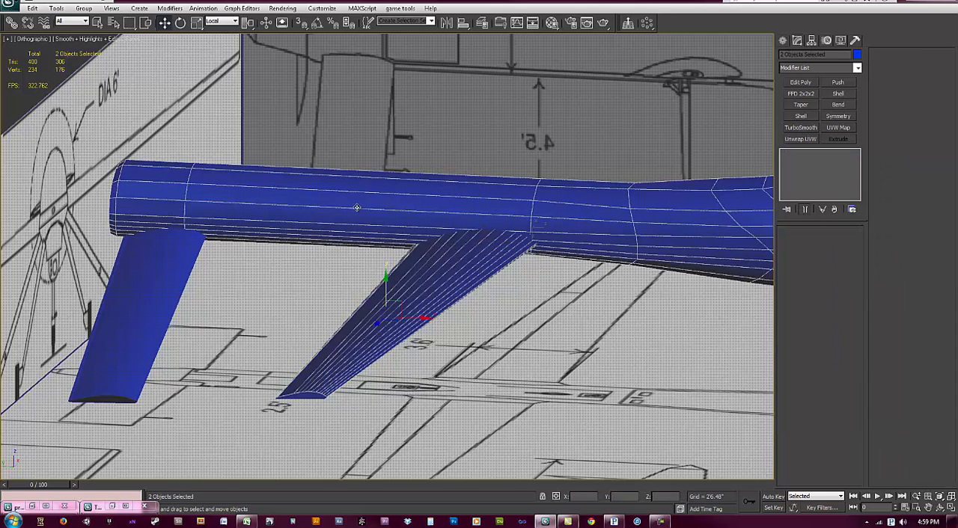
left_click(145, 280)
left_click(173, 226, "ctrl")
middle_click_drag(167, 281, 380, 308)
key("alt+q")
Step: Nudge the selected fin and fuselage slightly along their local Y axes where the fin's root meets the body, working in Perspective
scroll(292, 202, "up", 6)
middle_click_drag(299, 230, 490, 277, "alt")
key("p")
scroll(485, 264, "down", 5)
middle_click_drag(276, 233, 415, 373)
scroll(400, 284, "up", 3)
middle_click_drag(394, 242, 442, 311, "alt")
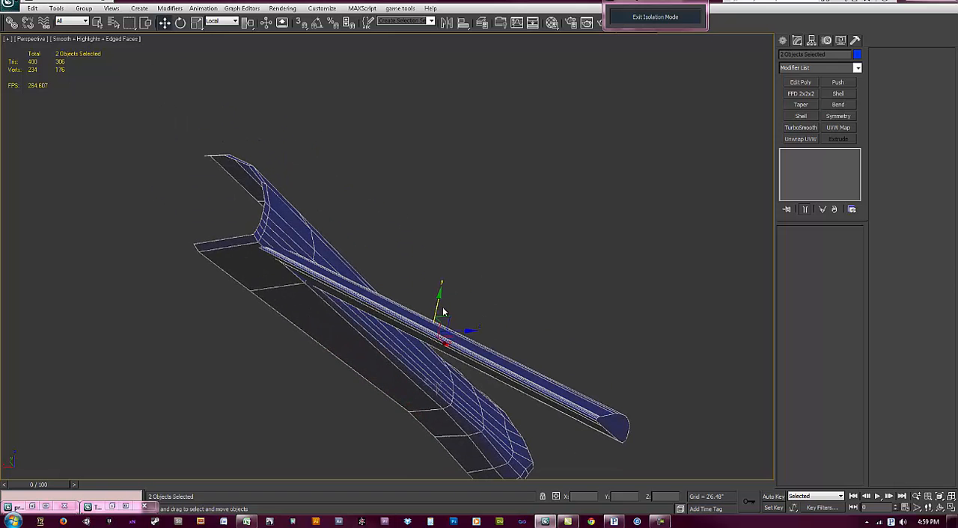
left_click_drag(437, 303, 437, 303)
middle_click_drag(437, 303, 457, 339, "alt")
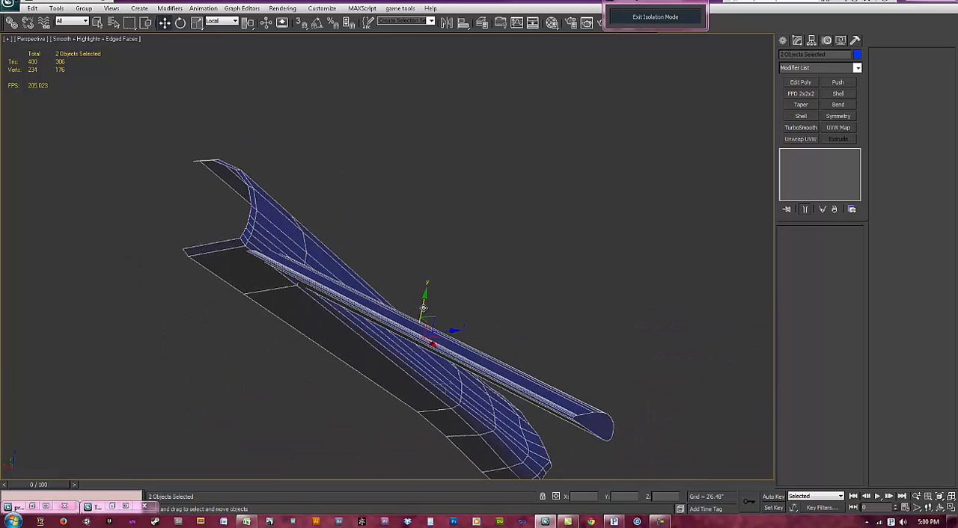
left_click_drag(423, 308, 425, 305)
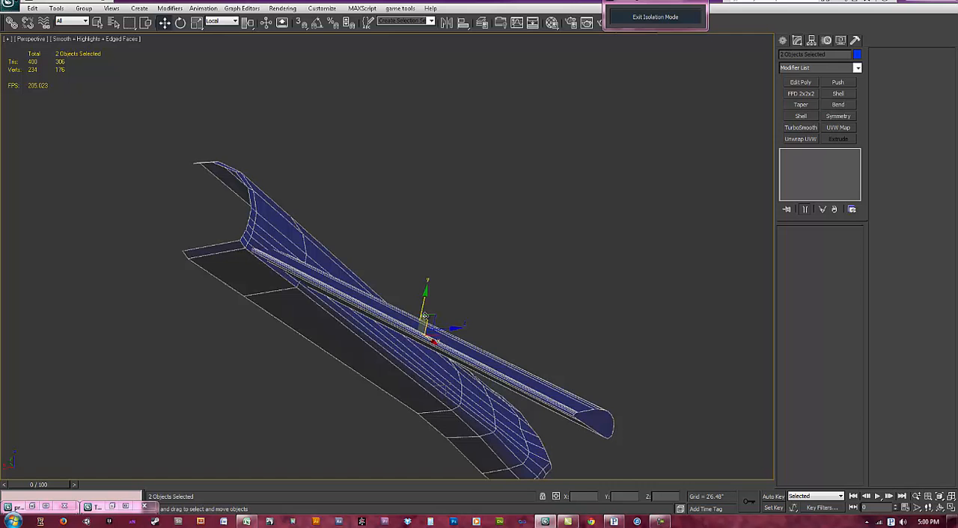
key("ctrl+z")
left_click_drag(423, 304, 425, 302)
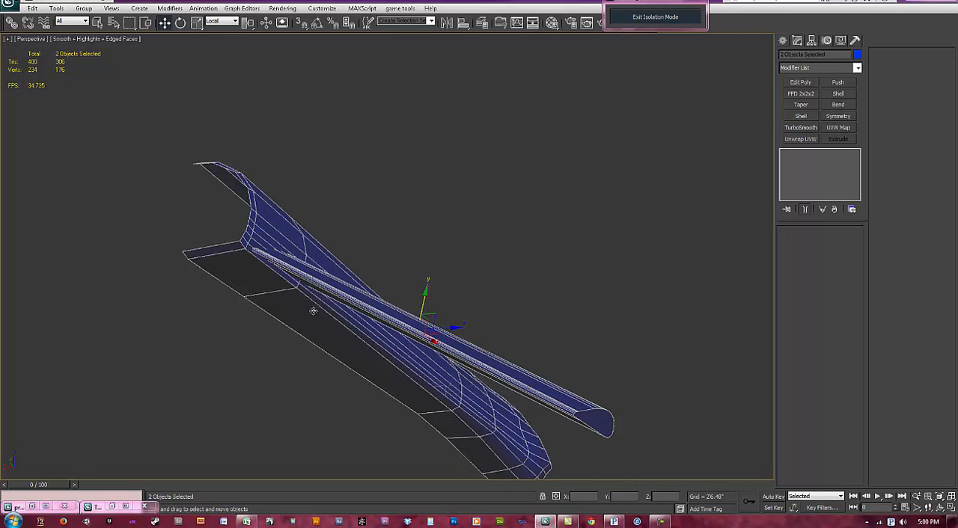
Step: Exit isolation with nothing selected and look over the whole drone model against the blueprint planes
middle_click_drag(314, 310, 196, 287)
scroll(196, 287, "down", 2)
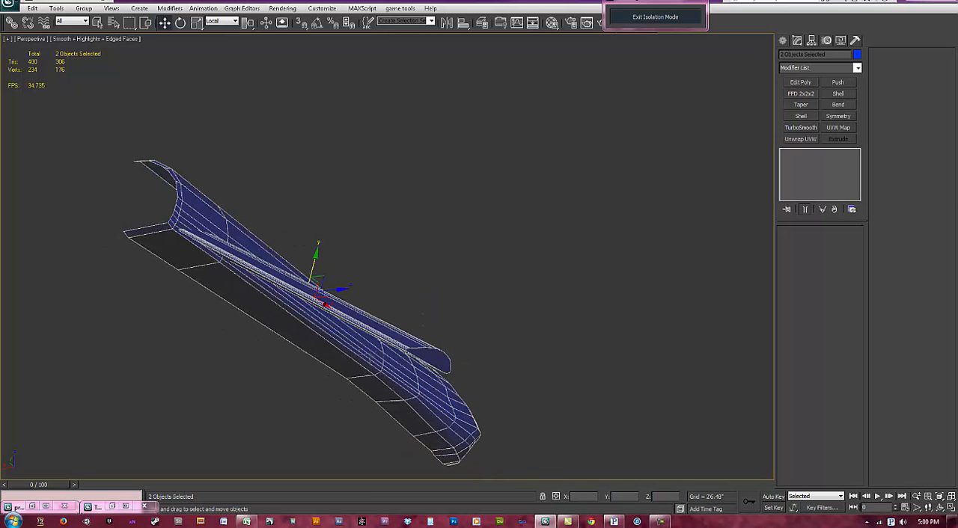
middle_click_drag(391, 335, 409, 324, "alt")
left_click(662, 22)
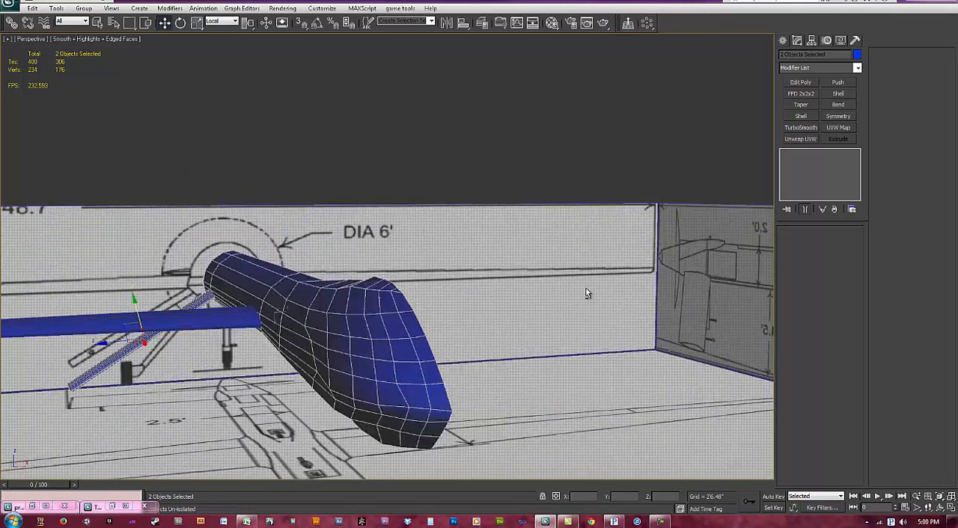
scroll(326, 323, "down", 1)
left_click(368, 325)
middle_click_drag(368, 325, 385, 359, "alt")
scroll(397, 346, "down", 2)
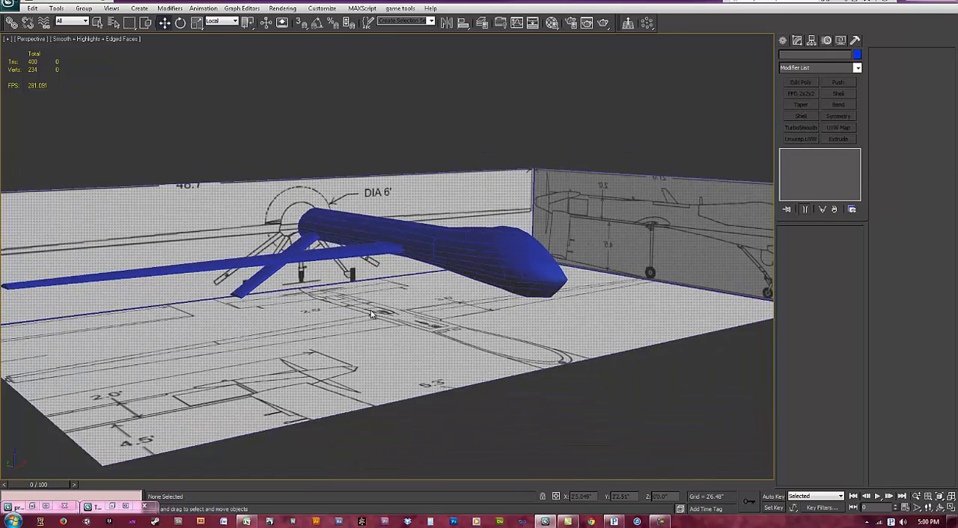
scroll(371, 315, "down", 3)
middle_click_drag(371, 288, 373, 313)
scroll(372, 318, "up", 5)
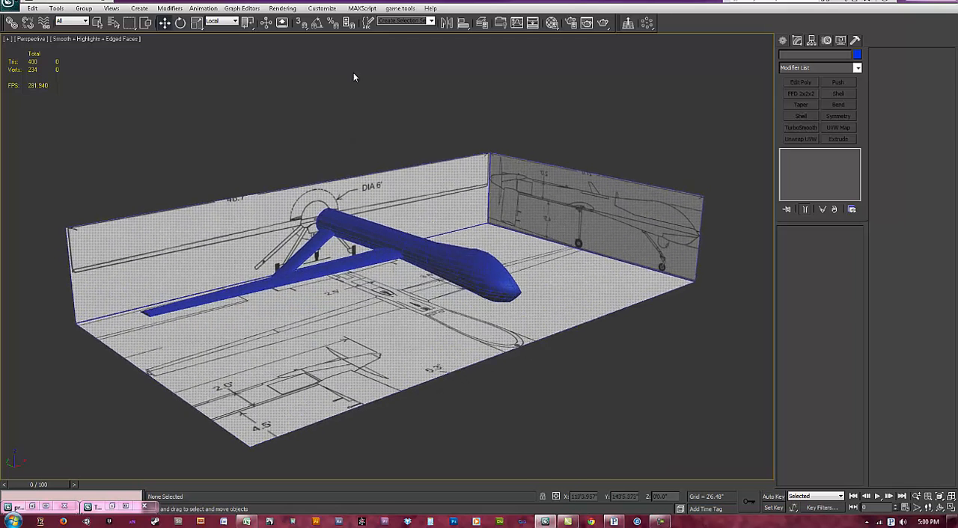
middle_click_drag(378, 308, 379, 254, "alt")
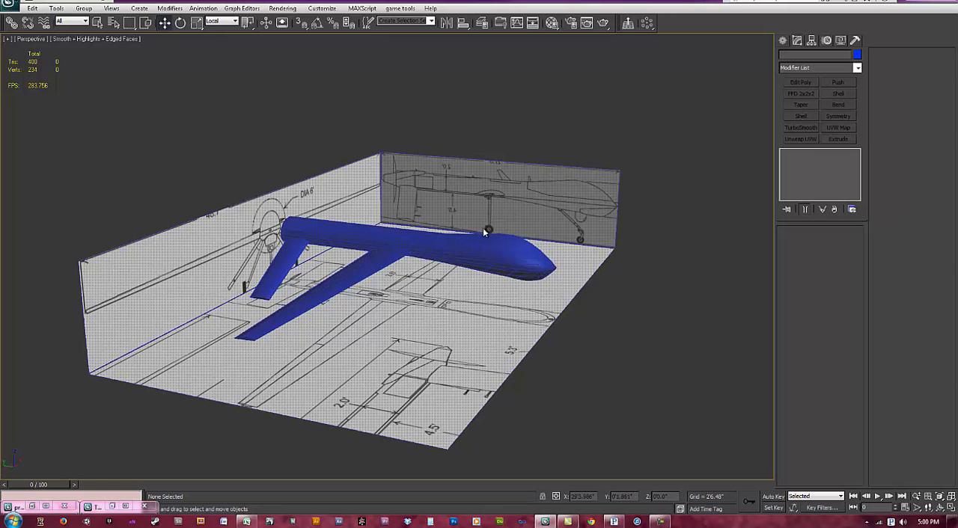